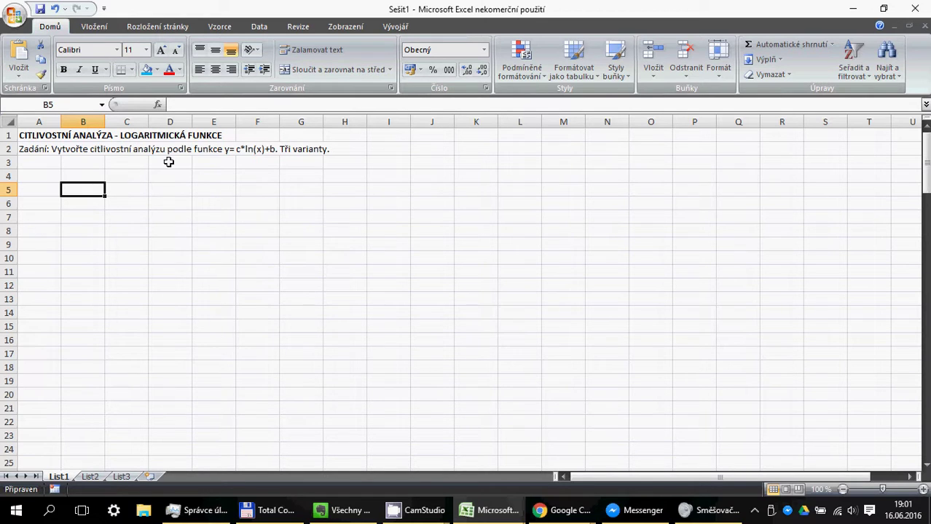
Step: Enter the column labels X, Y1, Y2 and Y3 in cells B8:E8
{"action": "left_click", "coordinate": [45, 150]}
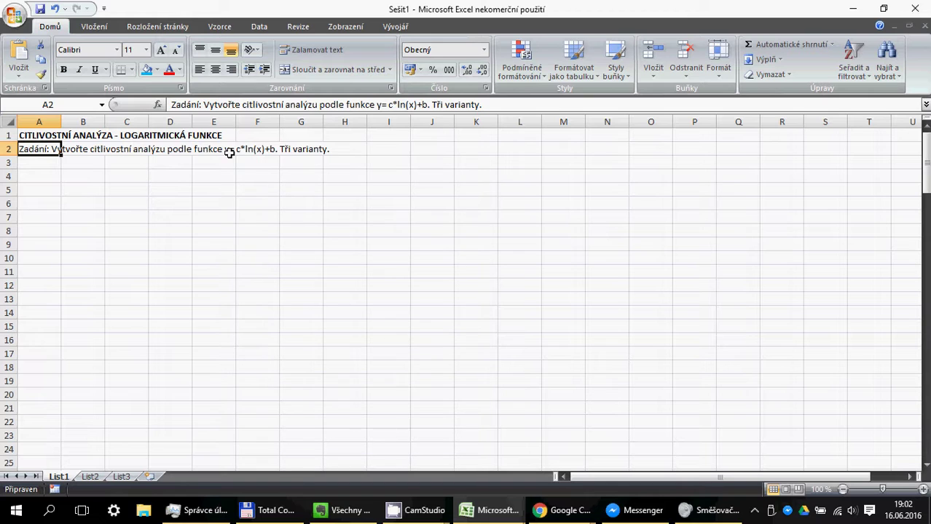
{"action": "left_click", "coordinate": [84, 233]}
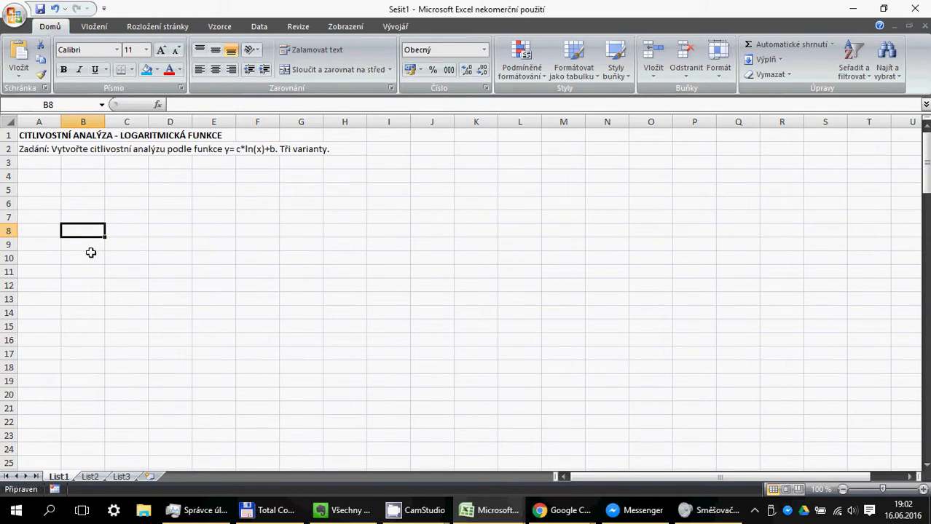
{"action": "type", "text": "x"}
{"action": "key", "text": "Return"}
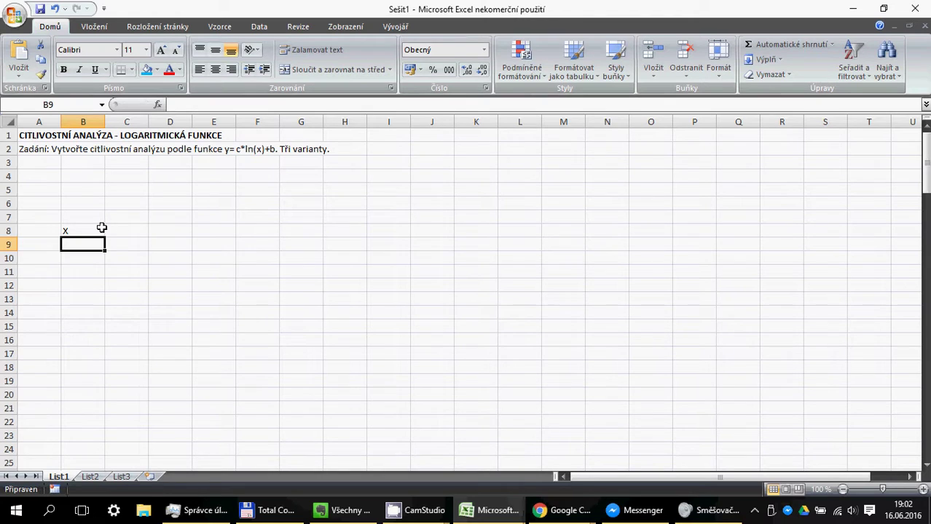
{"action": "left_click", "coordinate": [102, 228]}
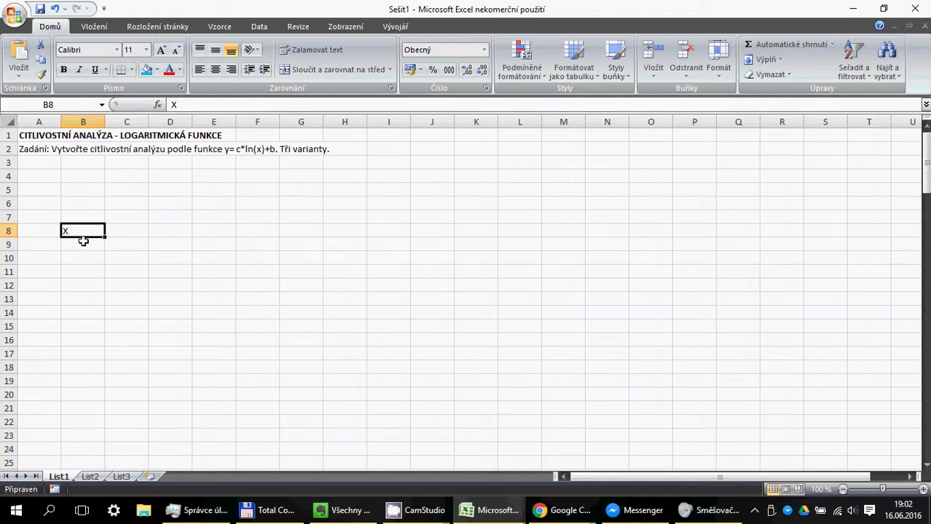
{"action": "left_click", "coordinate": [118, 234]}
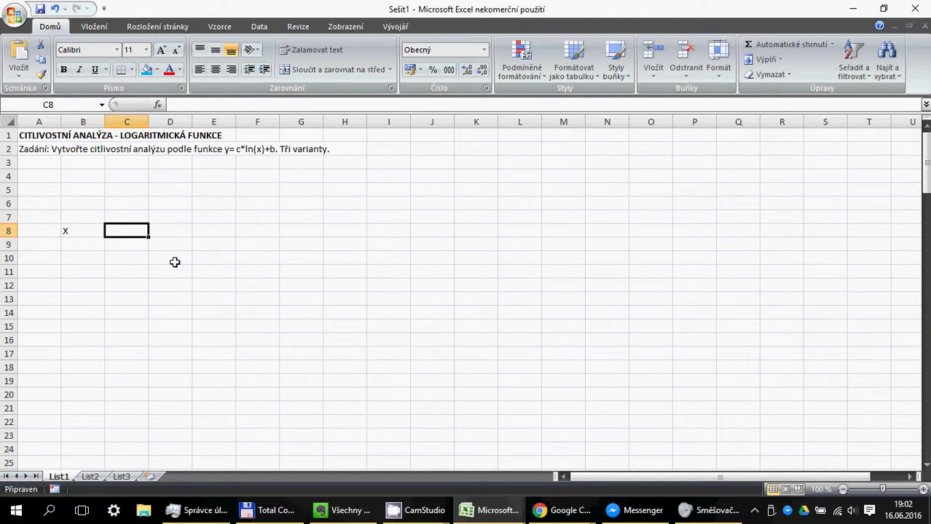
{"action": "type", "text": "Y1"}
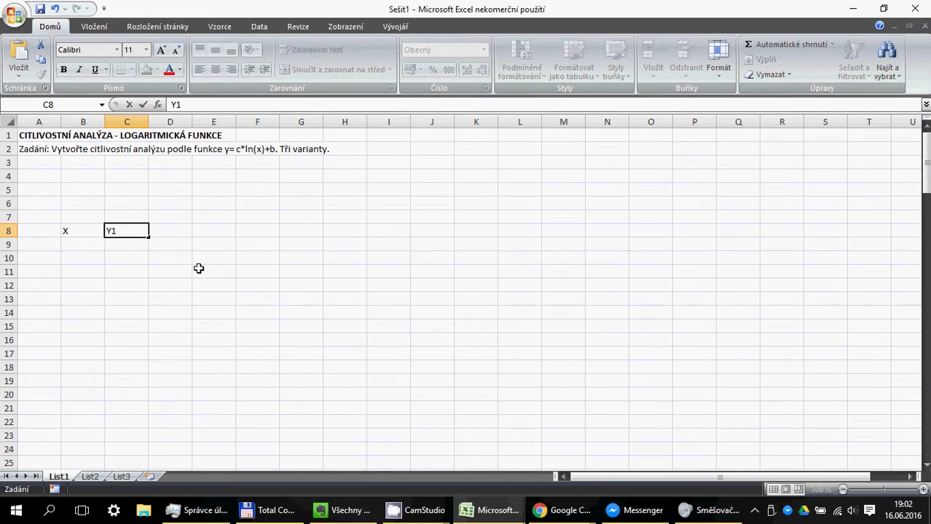
{"action": "key", "text": "Tab"}
{"action": "type", "text": "Y2"}
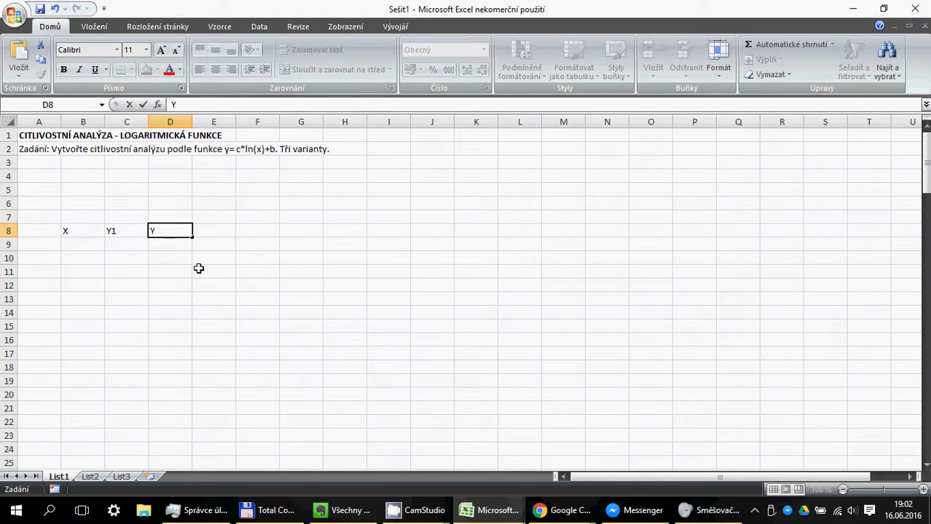
{"action": "key", "text": "Return"}
{"action": "key", "text": "Up"}
{"action": "key", "text": "Right"}
{"action": "type", "text": "Y2"}
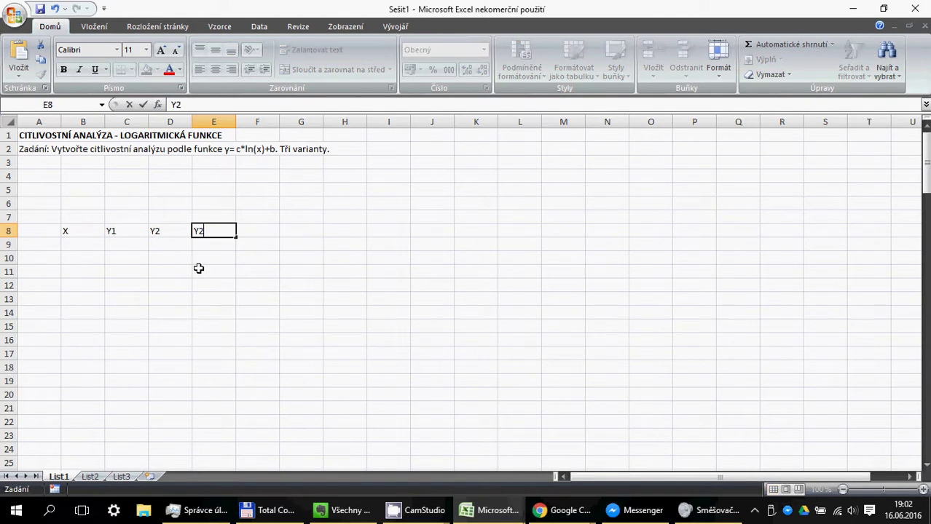
{"action": "key", "text": "Return"}
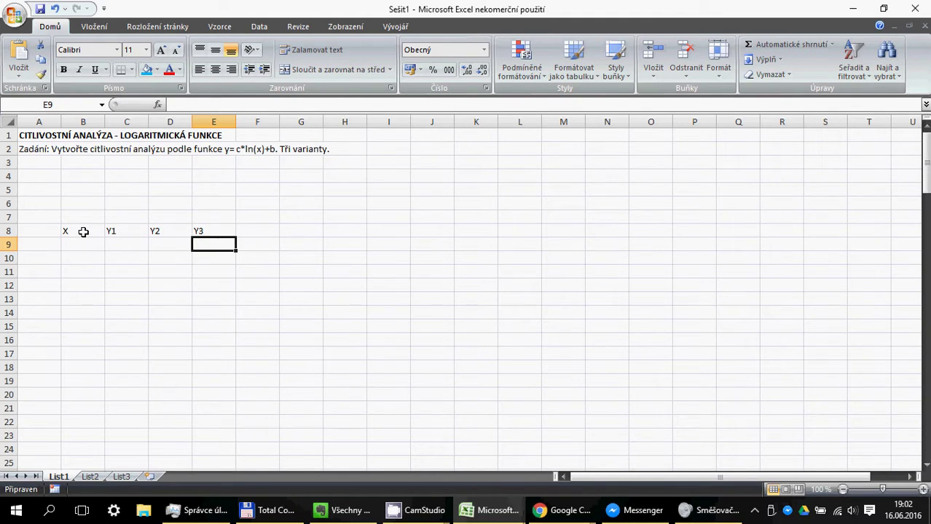
Step: Enter the parameter labels C1, C2 and C3 in cells C6:E6
{"action": "left_click", "coordinate": [122, 203]}
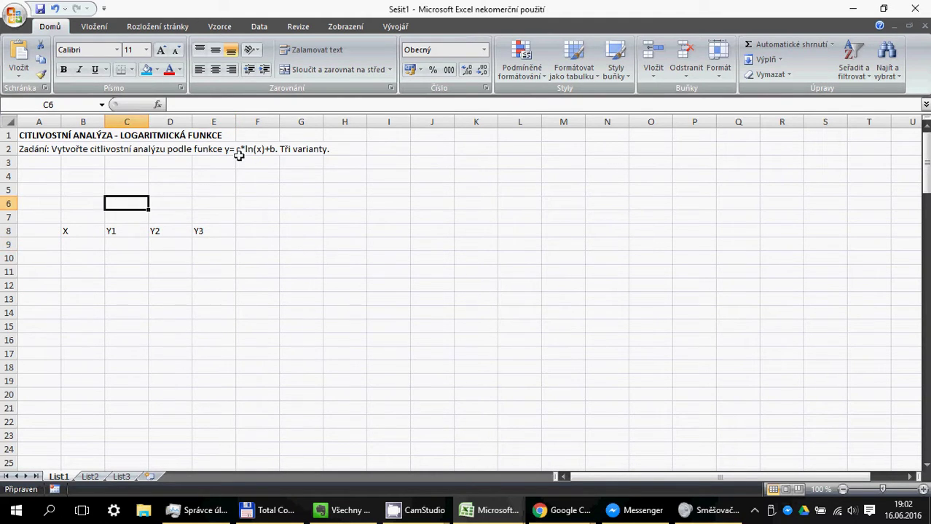
{"action": "type", "text": "C1"}
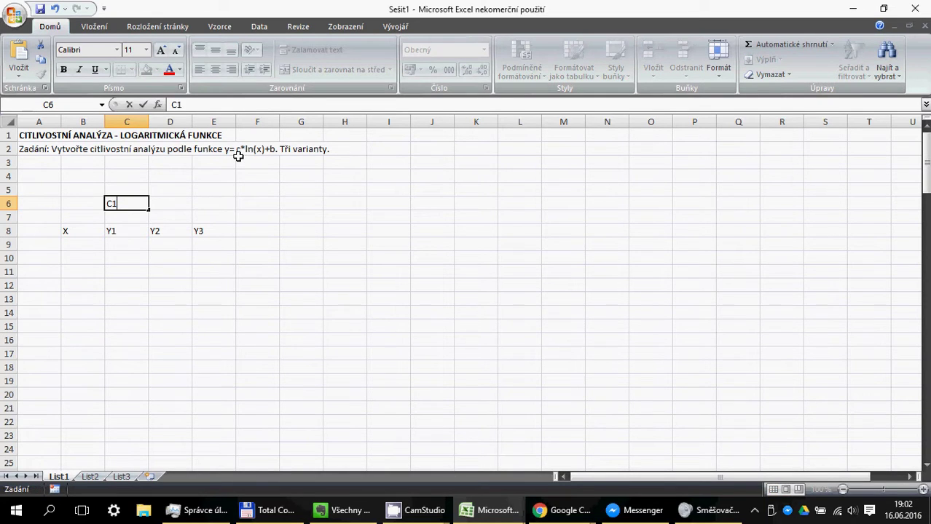
{"action": "key", "text": "Tab"}
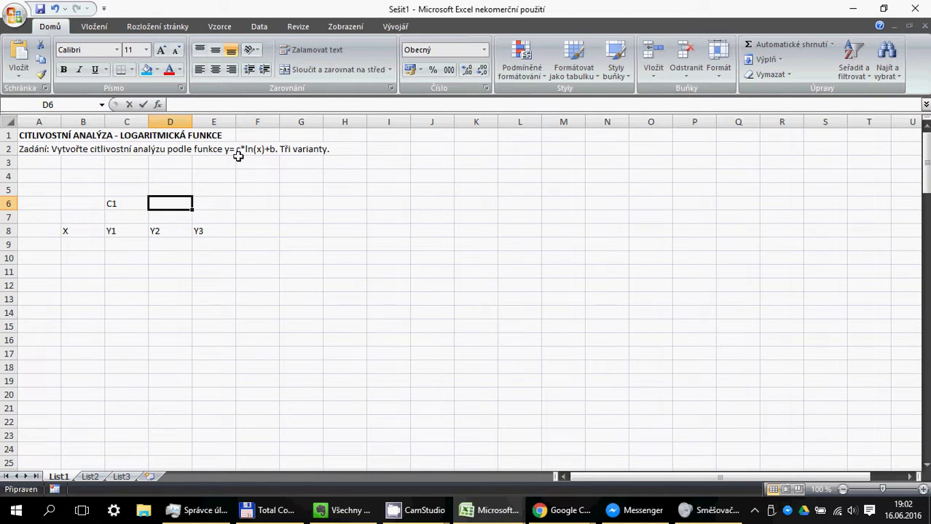
{"action": "type", "text": "C"}
{"action": "key", "text": "BackSpace"}
{"action": "type", "text": "C2"}
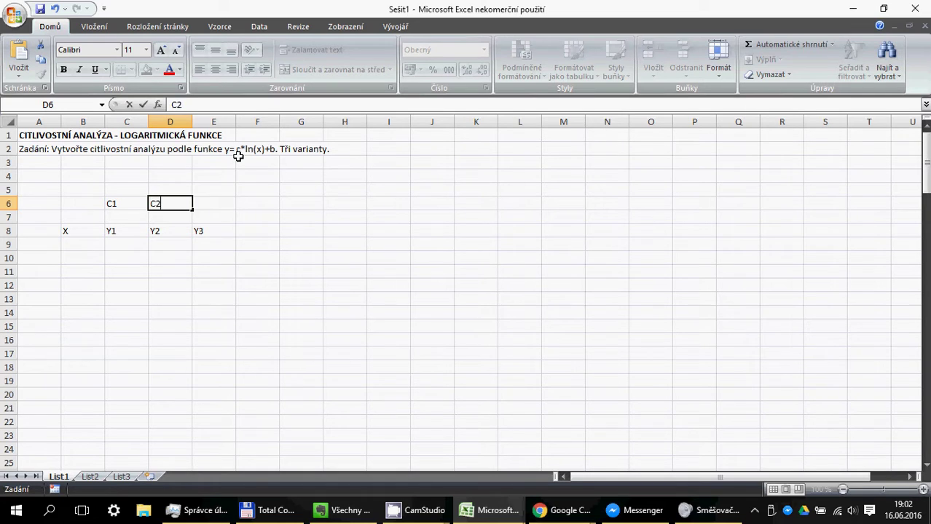
{"action": "key", "text": "Tab"}
{"action": "type", "text": "C3"}
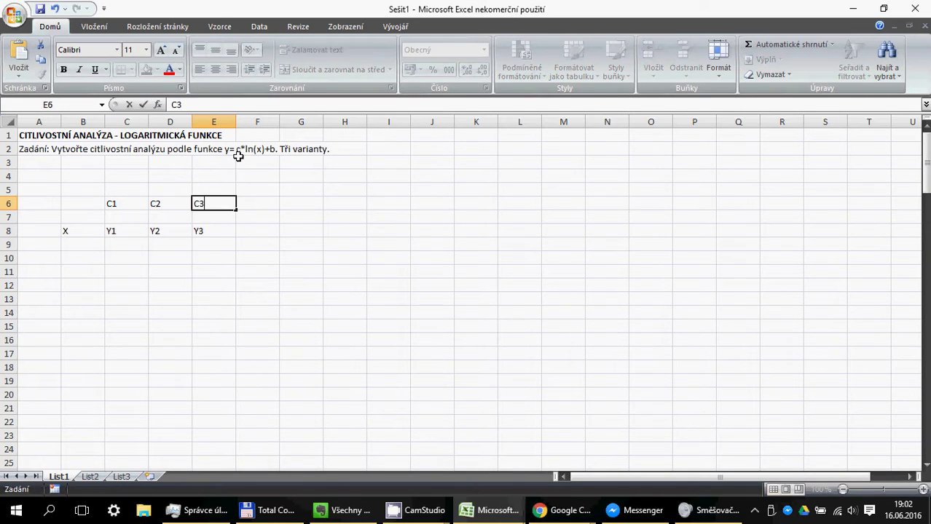
{"action": "key", "text": "Down"}
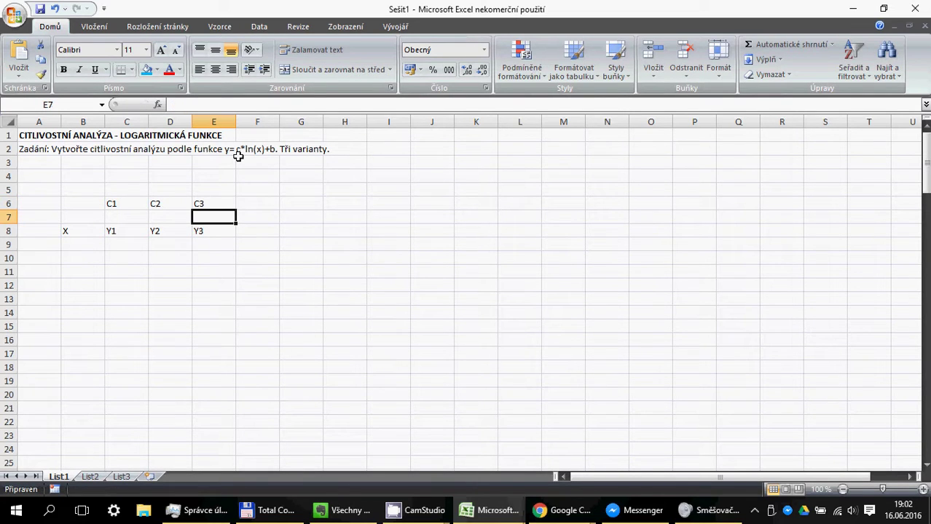
{"action": "key", "text": "Up"}
{"action": "key", "text": "Up"}
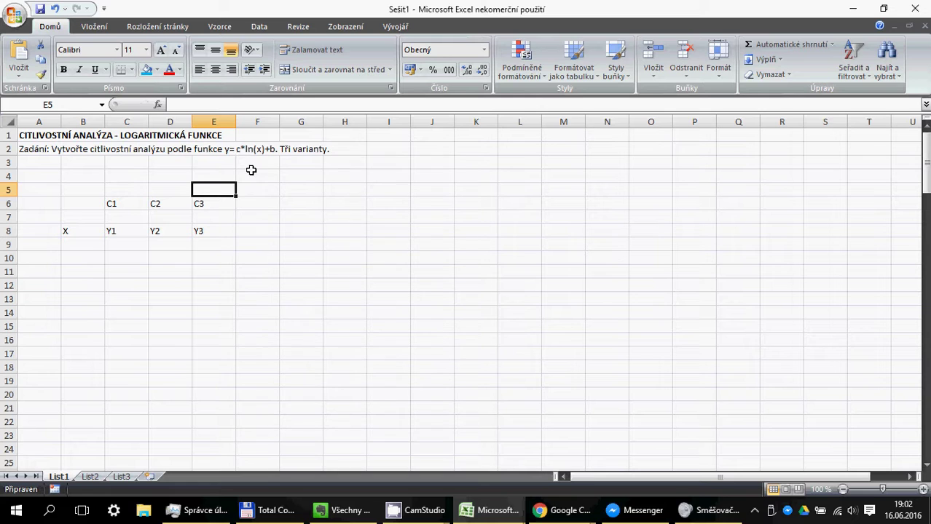
Step: Enter the parameter labels B1, B2 and B3 in cells C4:E4
{"action": "left_click", "coordinate": [113, 174]}
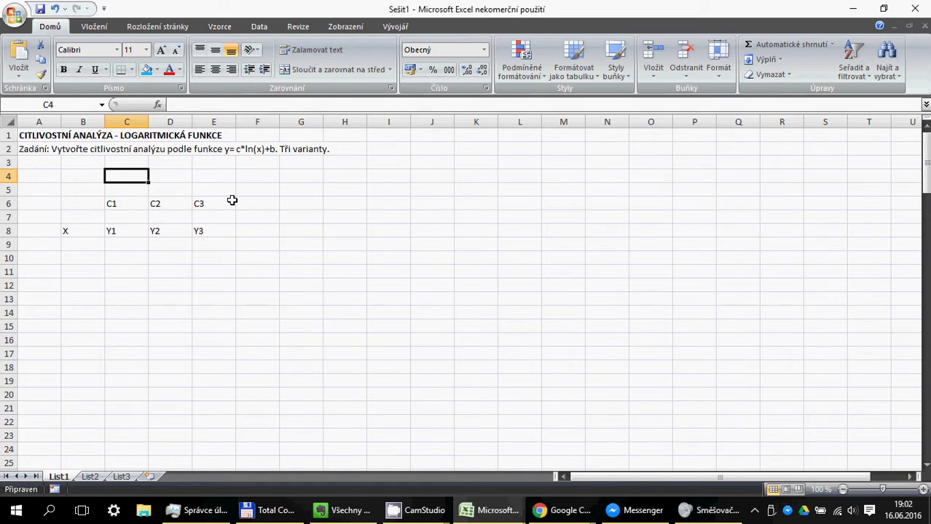
{"action": "type", "text": "B"}
{"action": "key", "text": "Tab"}
{"action": "type", "text": "B"}
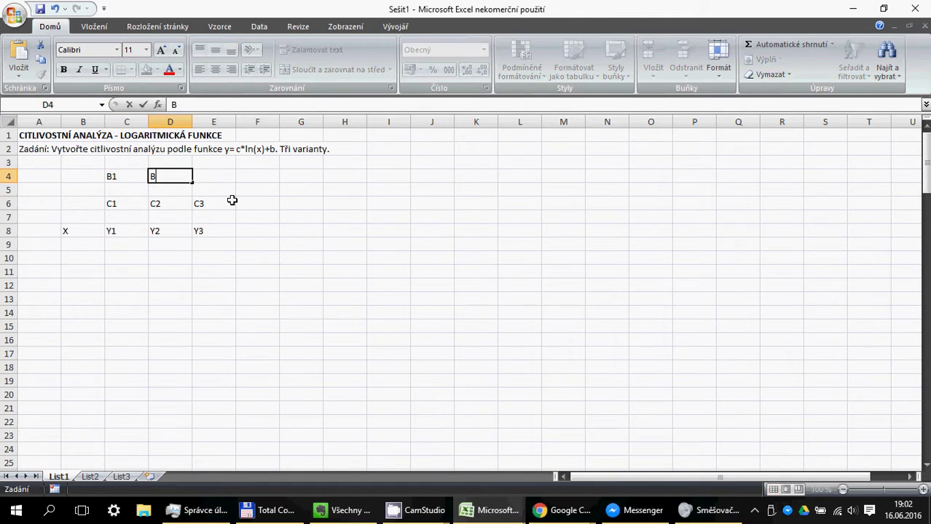
{"action": "type", "text": "2"}
{"action": "key", "text": "Tab"}
{"action": "type", "text": "B"}
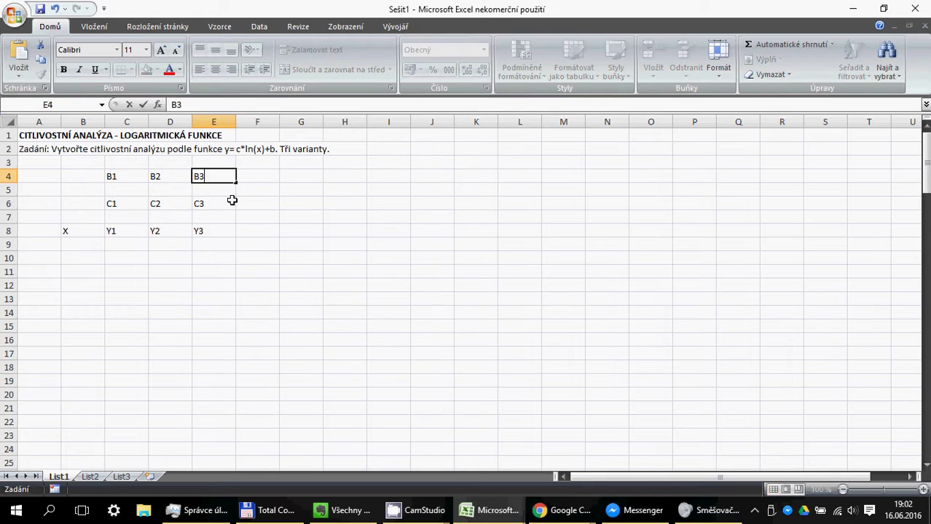
{"action": "key", "text": "Return"}
{"action": "key", "text": "Return"}
{"action": "key", "text": "Return"}
{"action": "key", "text": "Return"}
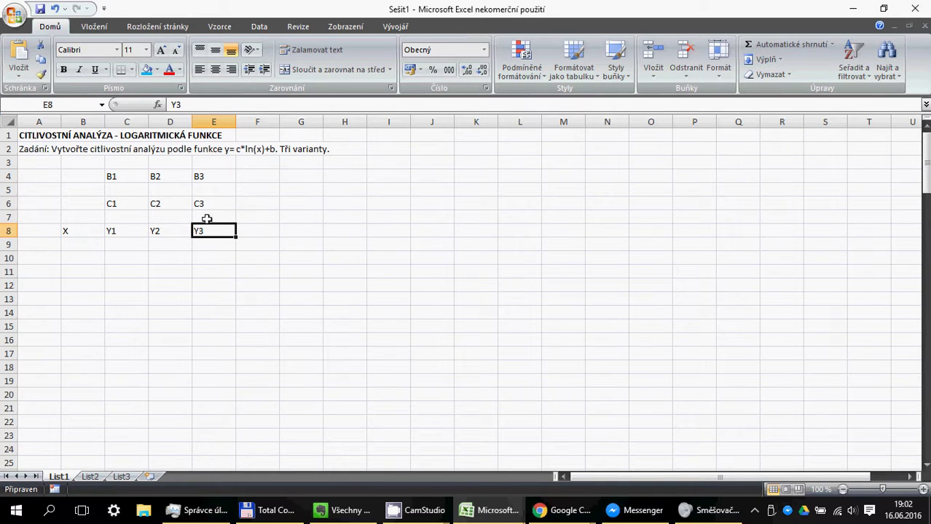
Step: Center the X, Y, C and B labels in B4:E8 horizontally, then go to B9
{"action": "left_click", "coordinate": [79, 179]}
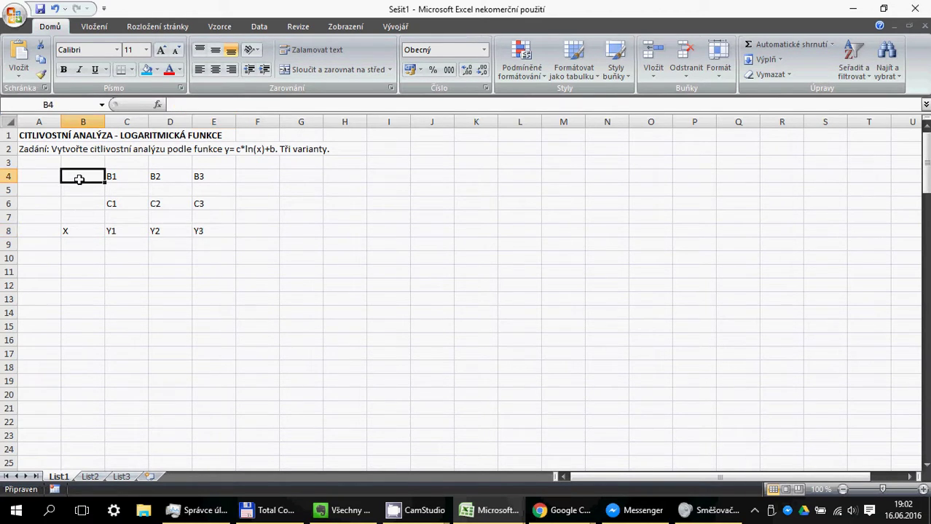
{"action": "left_click_drag", "start_coordinate": [78, 179], "coordinate": [212, 229]}
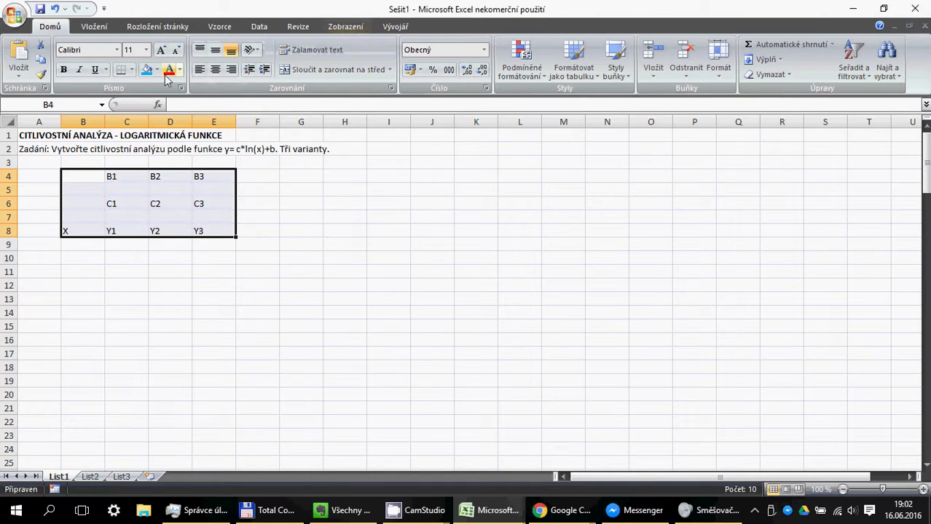
{"action": "left_click", "coordinate": [216, 69]}
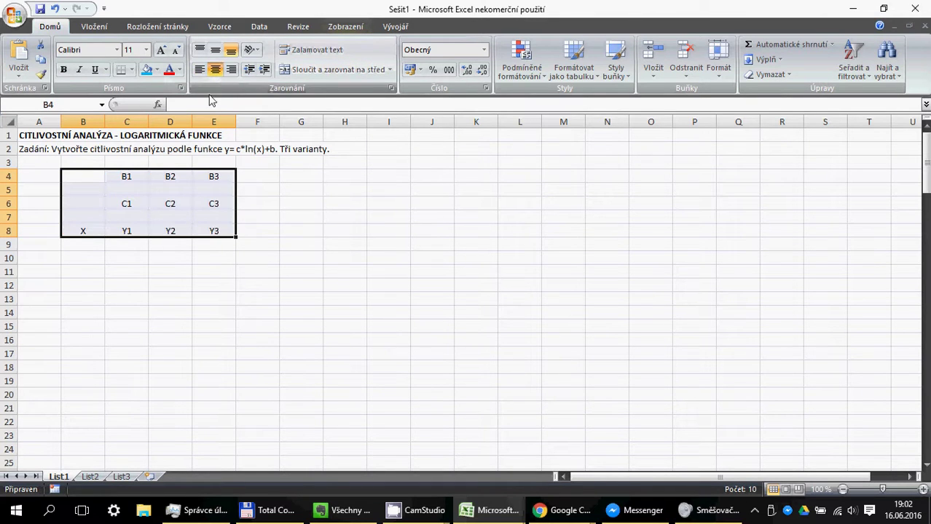
{"action": "left_click", "coordinate": [199, 262]}
{"action": "left_click", "coordinate": [85, 233]}
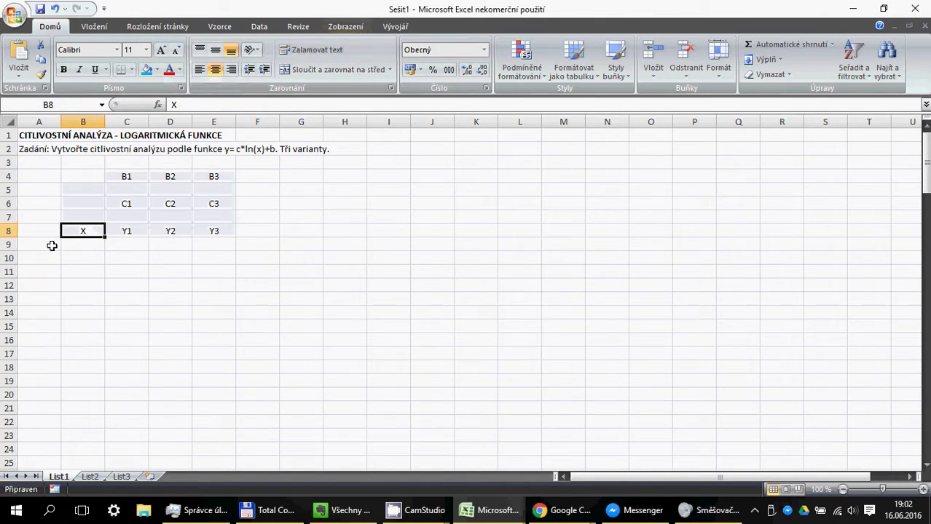
{"action": "left_click", "coordinate": [77, 246]}
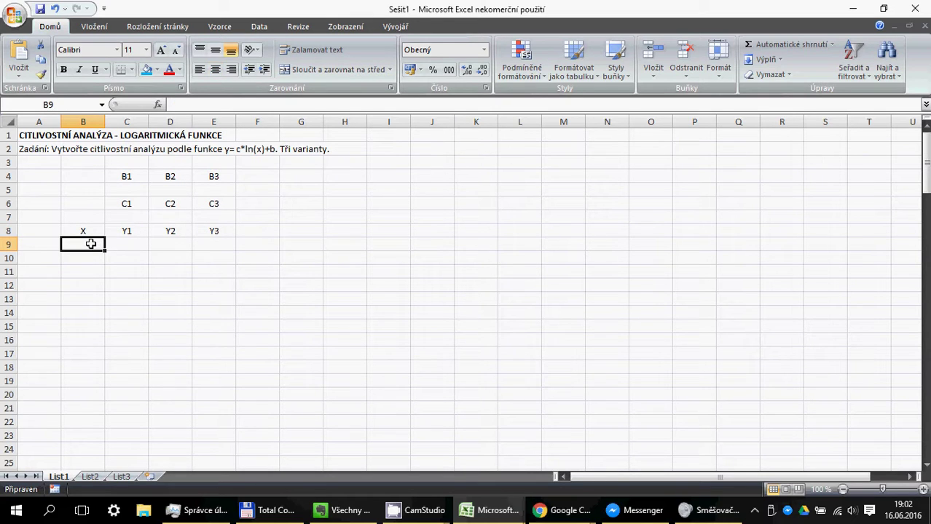
Step: Enter the first x value 0,001 in cell B9
{"action": "left_click", "coordinate": [85, 233]}
{"action": "type", "text": "X"}
{"action": "key", "text": "Return"}
{"action": "mouse_move", "coordinate": [88, 245]}
{"action": "left_mouse_down"}
{"action": "mouse_move", "coordinate": [91, 254]}
{"action": "mouse_move", "coordinate": [92, 245]}
{"action": "left_mouse_up"}
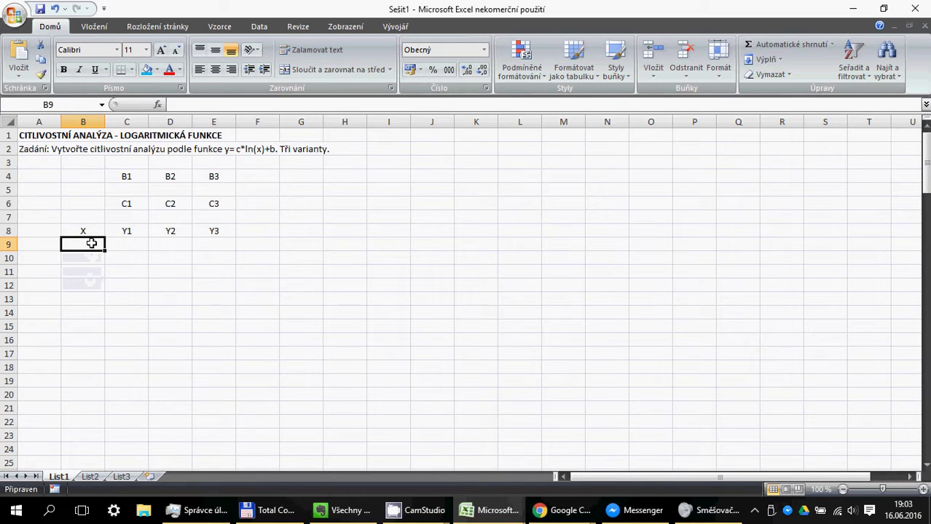
{"action": "type", "text": "0,001"}
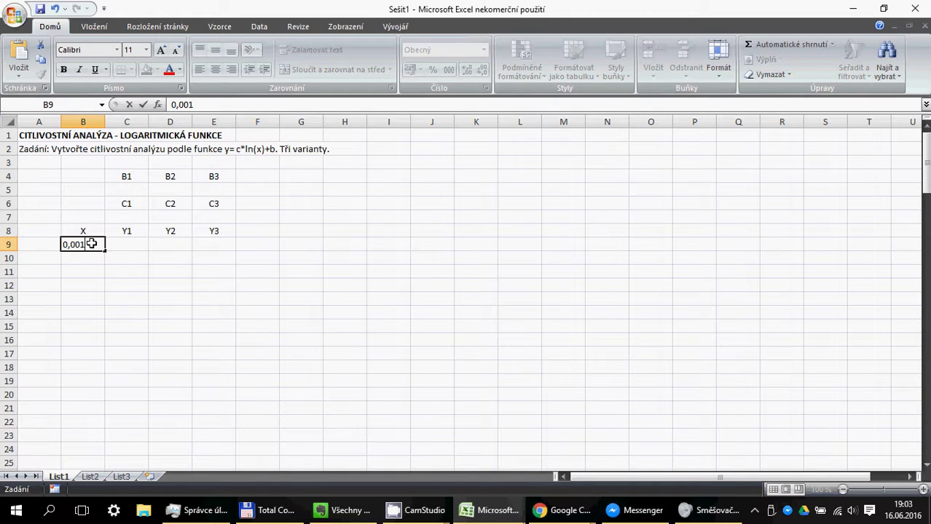
{"action": "key", "text": "Return"}
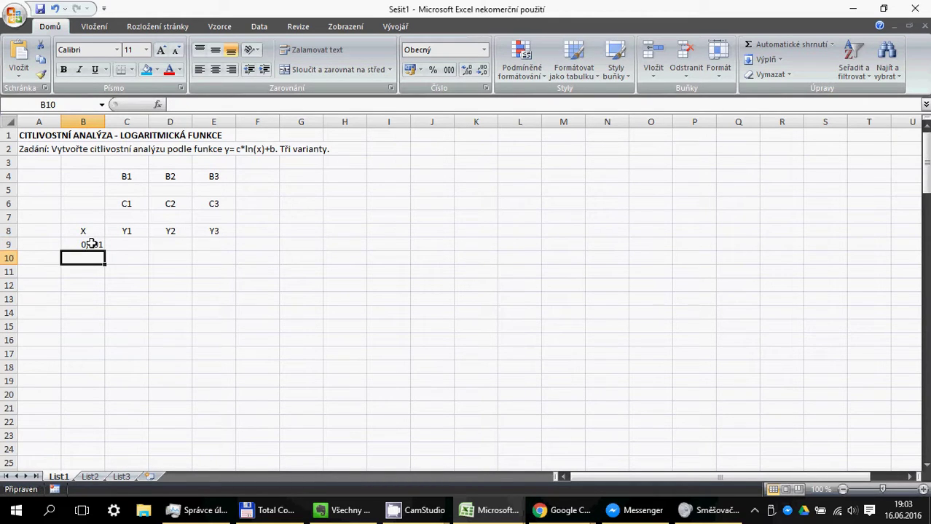
{"action": "left_click", "coordinate": [92, 243]}
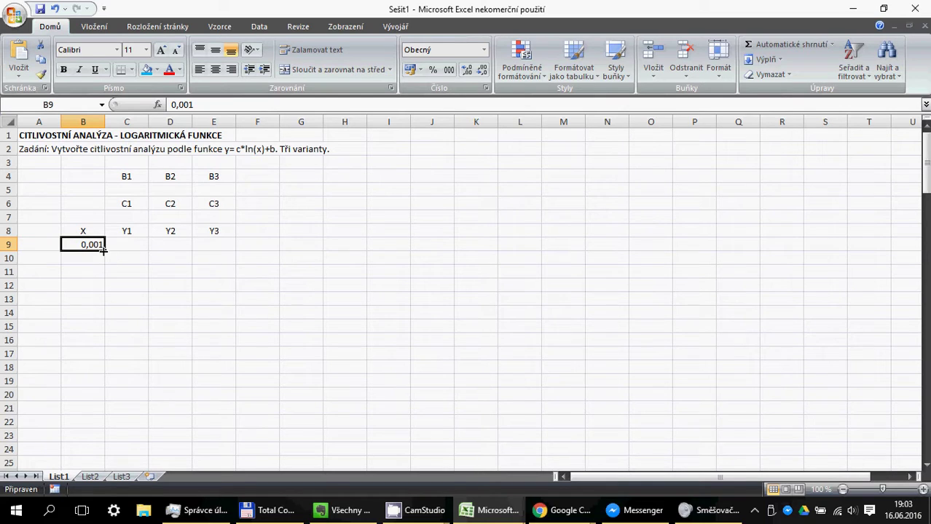
{"action": "left_click", "coordinate": [97, 254]}
{"action": "left_click", "coordinate": [95, 246]}
Step: Try out ranges of X cells below B9, then select A8 for a heading
{"action": "left_click_drag", "start_coordinate": [94, 246], "coordinate": [101, 439]}
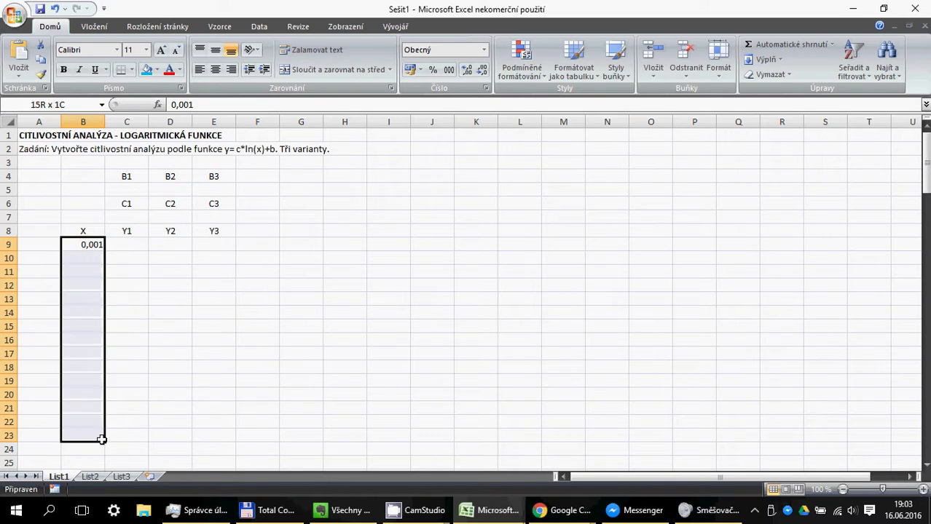
{"action": "left_click", "coordinate": [95, 256]}
{"action": "left_click_drag", "start_coordinate": [92, 248], "coordinate": [96, 446]}
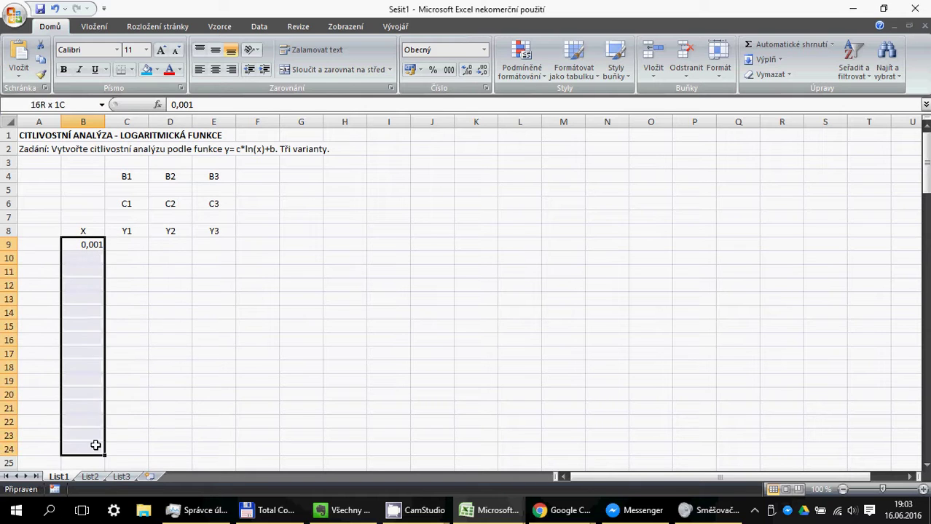
{"action": "left_click", "coordinate": [96, 255]}
{"action": "left_click", "coordinate": [95, 244]}
{"action": "left_click", "coordinate": [95, 256]}
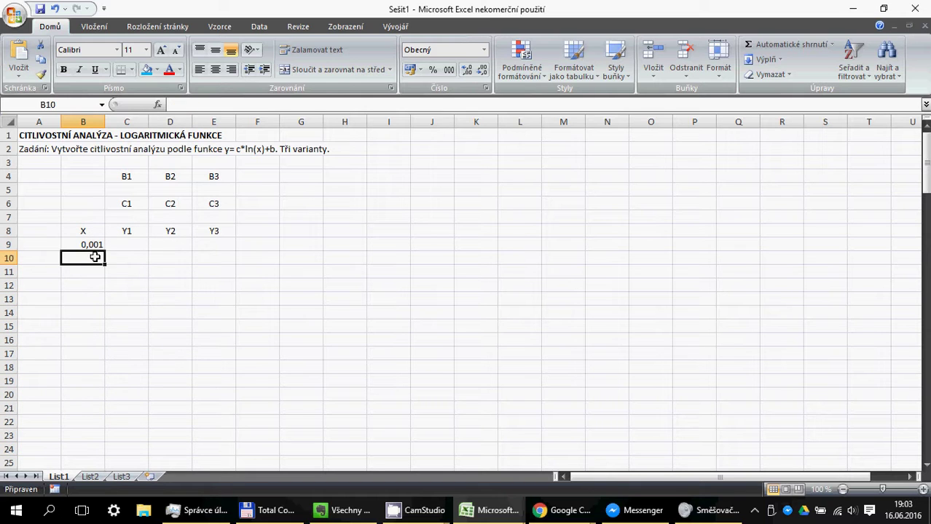
{"action": "left_click", "coordinate": [95, 270]}
{"action": "left_click_drag", "start_coordinate": [93, 246], "coordinate": [88, 313]}
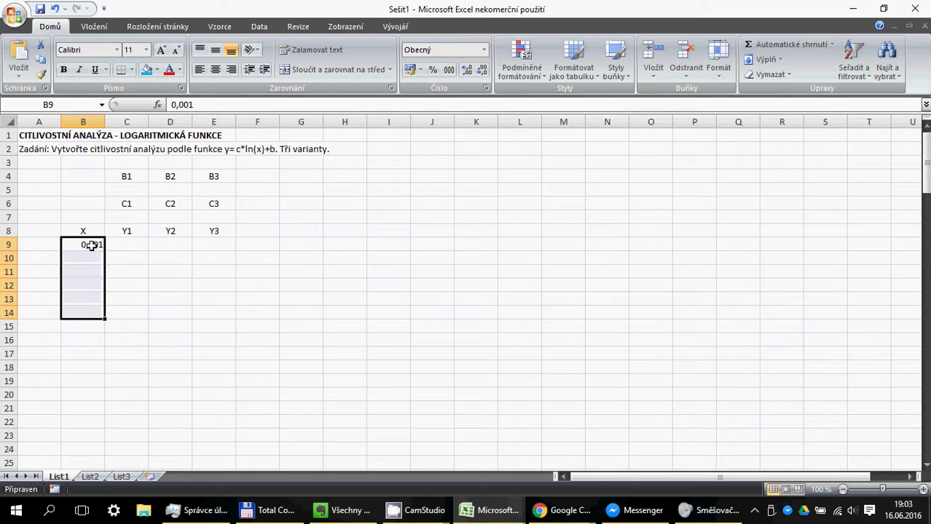
{"action": "left_click", "coordinate": [91, 246]}
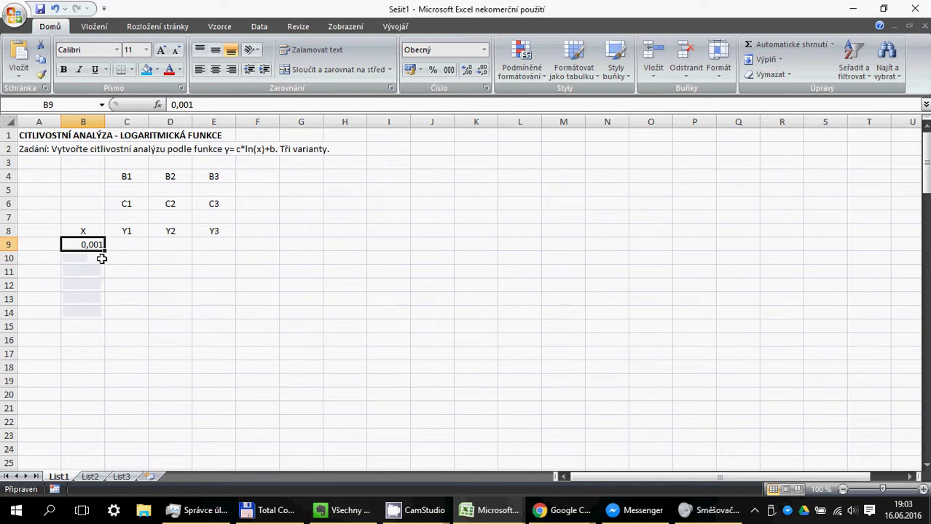
{"action": "left_click", "coordinate": [93, 257]}
{"action": "left_click", "coordinate": [54, 231]}
Step: Put the heading 'delta' in A8 and the step value 0,1 in A9
{"action": "type", "text": "del"}
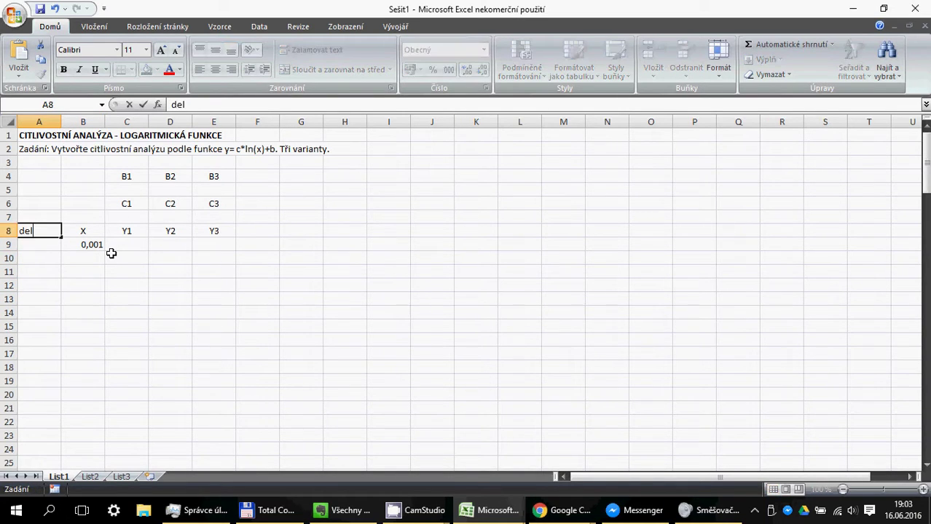
{"action": "type", "text": "ta"}
{"action": "key", "text": "Return"}
{"action": "key", "text": "Down"}
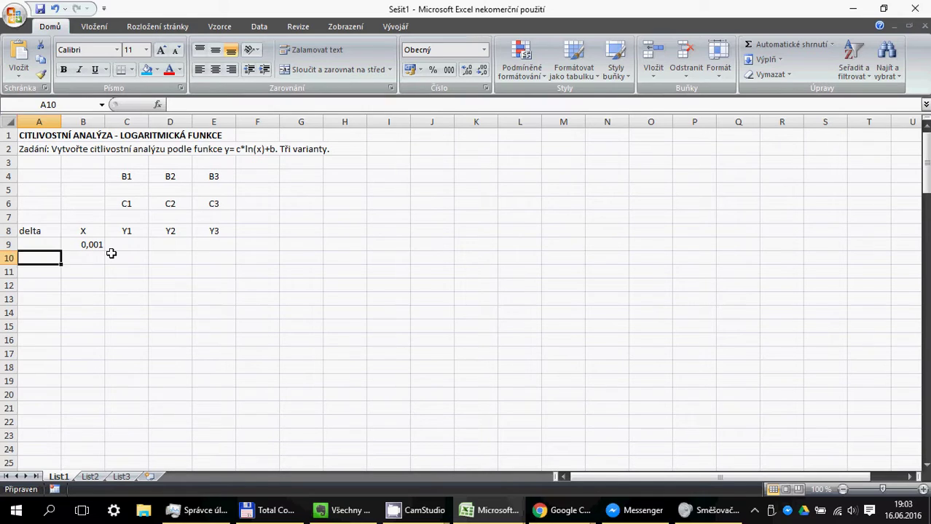
{"action": "key", "text": "Right"}
{"action": "key", "text": "Up"}
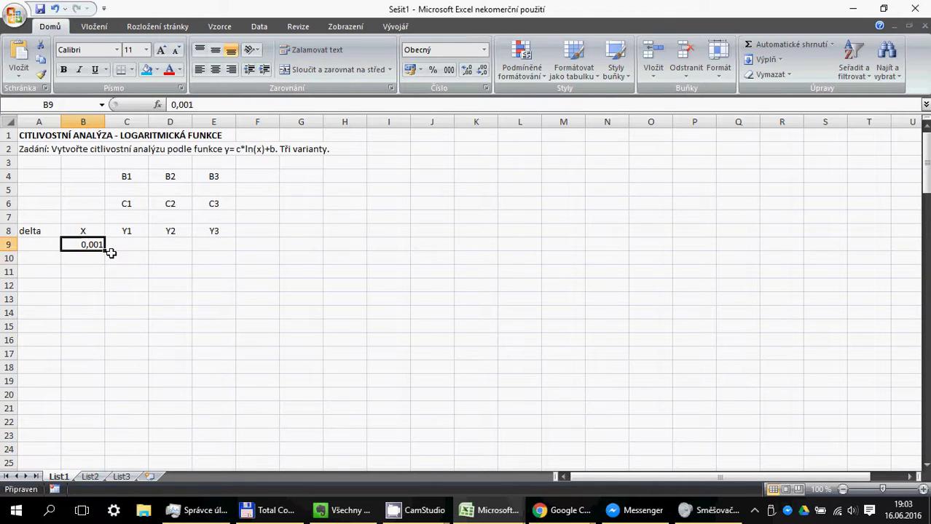
{"action": "key", "text": "Left"}
{"action": "type", "text": "0"}
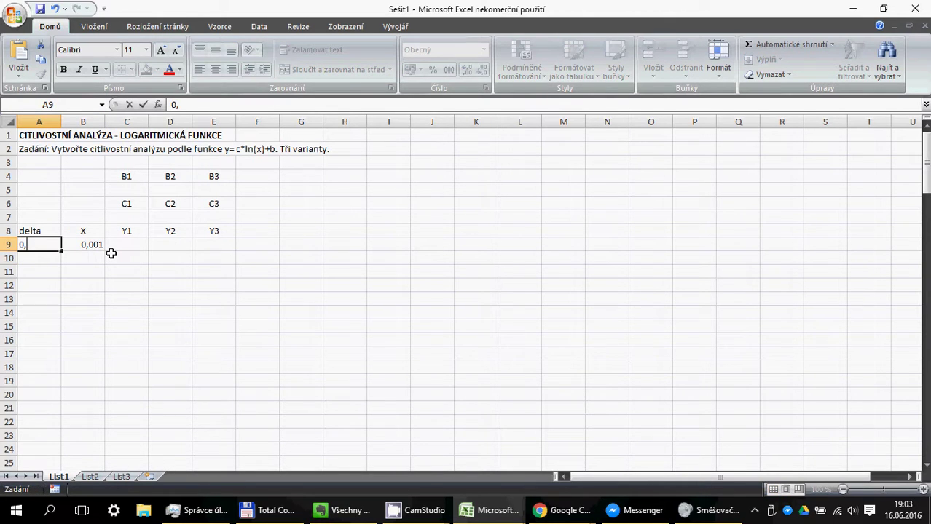
{"action": "key", "text": "Return"}
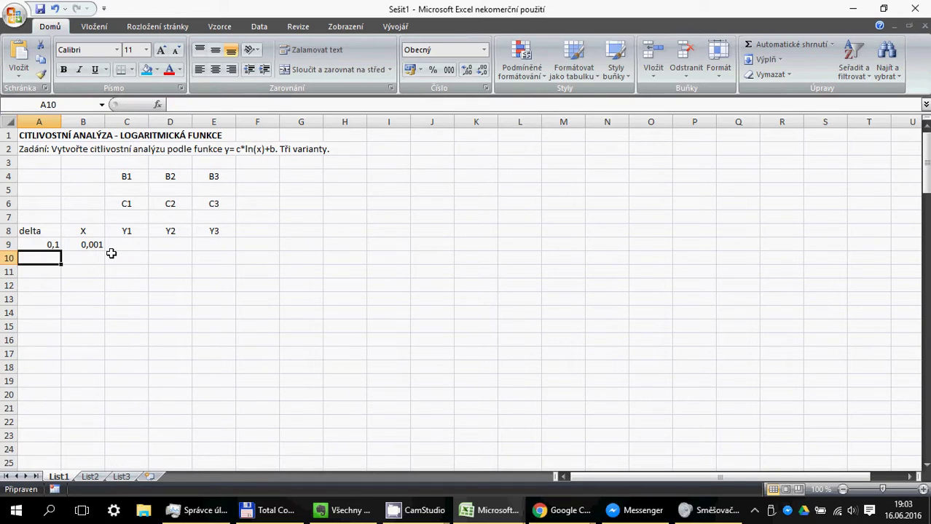
{"action": "key", "text": "Right"}
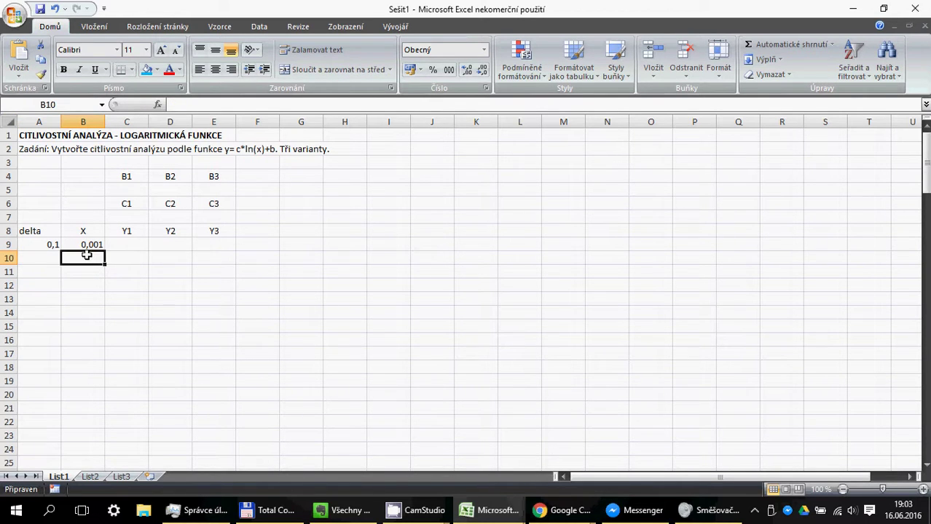
Step: Enter the formula =B9+$A$9 in B10, giving the second x value 0,101
{"action": "type", "text": "="}
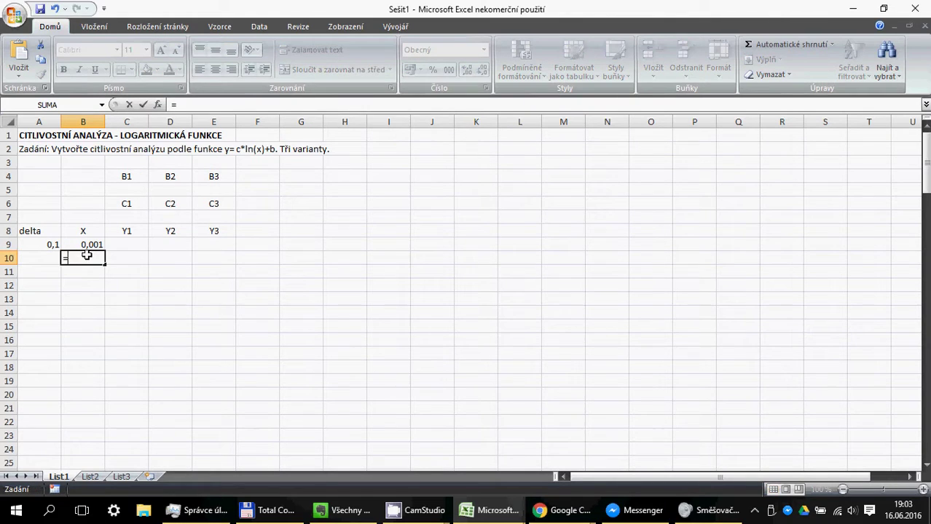
{"action": "left_click", "coordinate": [90, 246]}
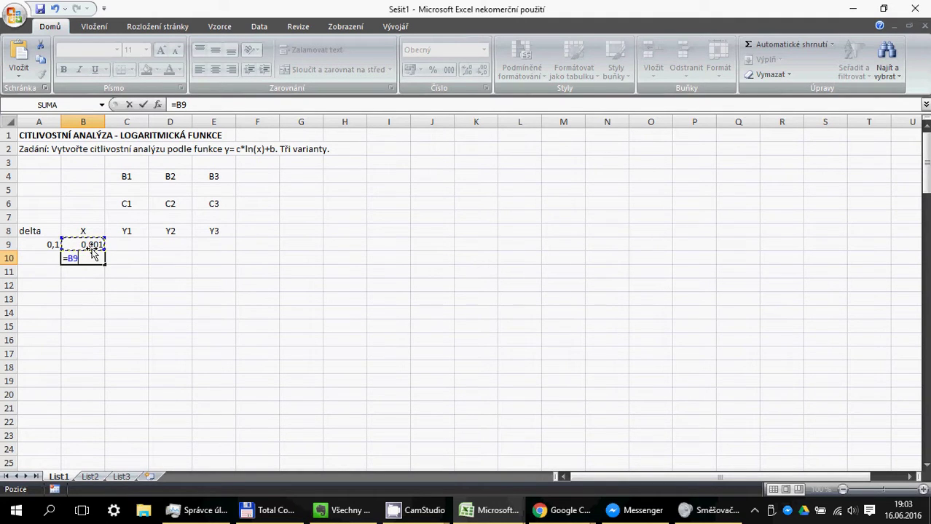
{"action": "type", "text": "+"}
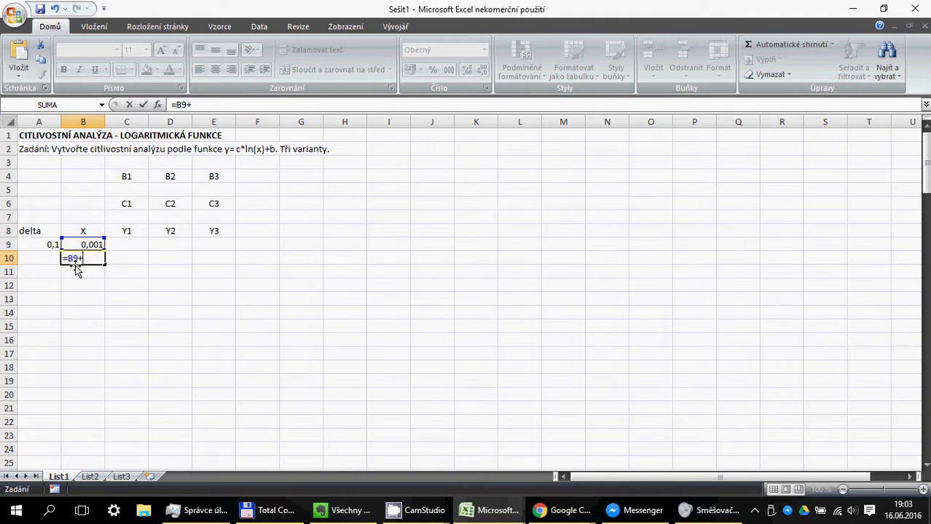
{"action": "left_click", "coordinate": [52, 246]}
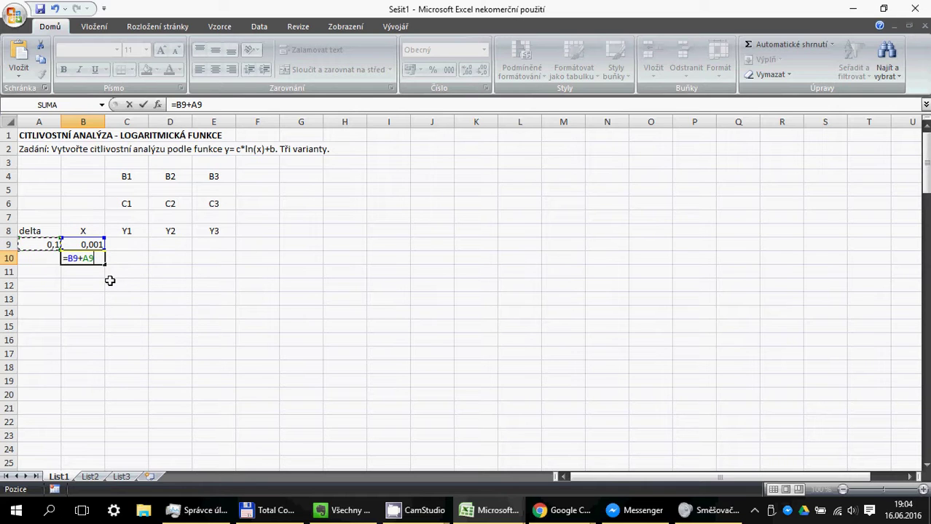
{"action": "key", "text": "F4"}
{"action": "key", "text": "Return"}
{"action": "key", "text": "Up"}
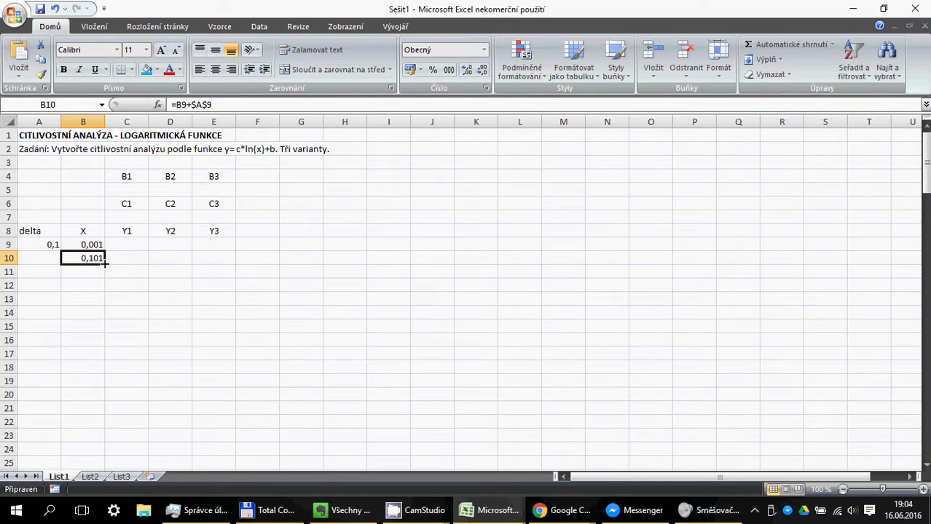
Step: Fill the B10 step formula down column B to row 61
{"action": "left_click_drag", "start_coordinate": [104, 264], "coordinate": [95, 450]}
{"action": "scroll", "coordinate": [132, 462], "scroll_direction": "down", "scroll_amount": 6}
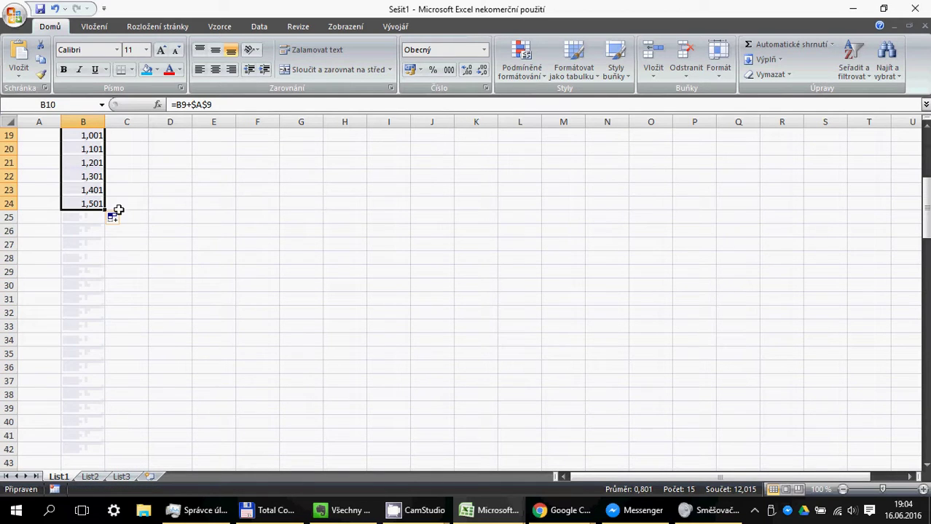
{"action": "left_click_drag", "start_coordinate": [106, 210], "coordinate": [103, 464]}
{"action": "scroll", "coordinate": [131, 448], "scroll_direction": "down", "scroll_amount": 4}
{"action": "scroll", "coordinate": [132, 449], "scroll_direction": "down", "scroll_amount": 2}
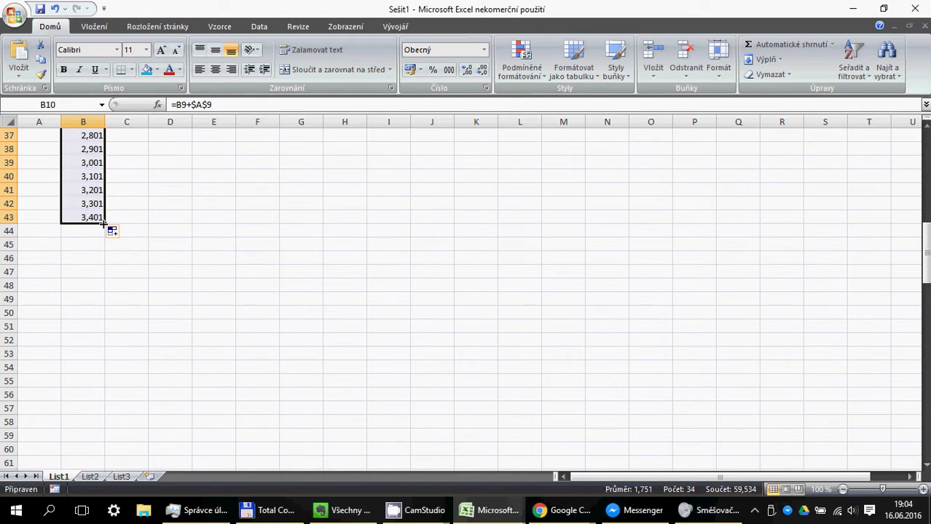
{"action": "left_click_drag", "start_coordinate": [105, 226], "coordinate": [114, 457]}
Step: Continue the X series to row 111 and delete the surplus values beyond 10,001
{"action": "scroll", "coordinate": [110, 329], "scroll_direction": "down", "scroll_amount": 6}
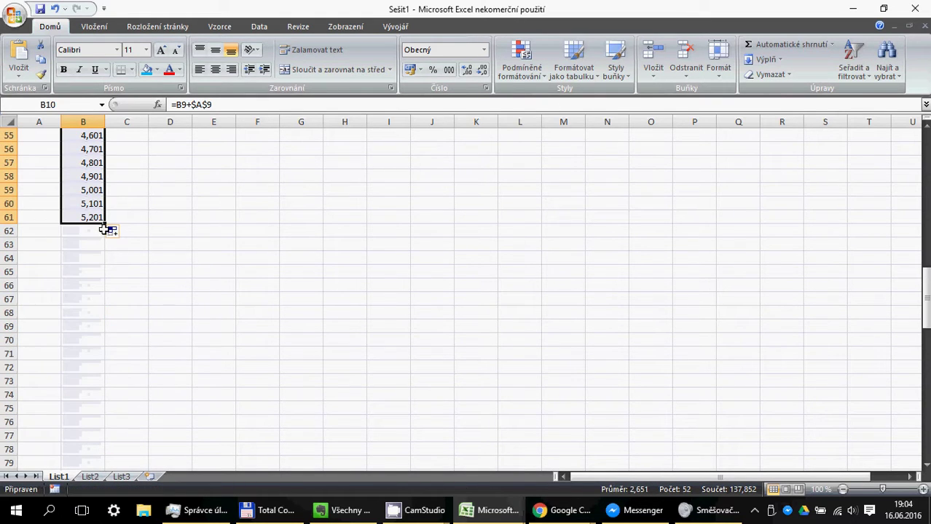
{"action": "left_click_drag", "start_coordinate": [105, 228], "coordinate": [91, 443]}
{"action": "scroll", "coordinate": [102, 297], "scroll_direction": "down", "scroll_amount": 8}
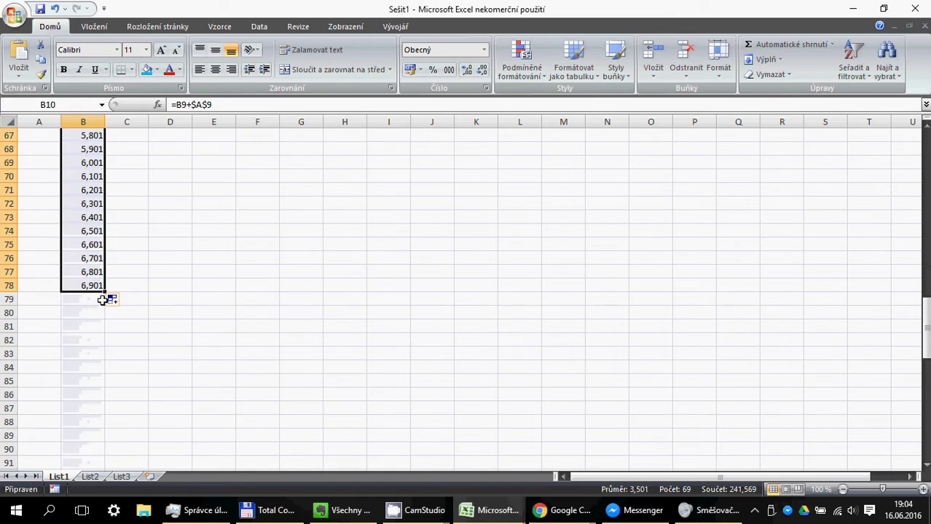
{"action": "scroll", "coordinate": [101, 160], "scroll_direction": "up", "scroll_amount": 1}
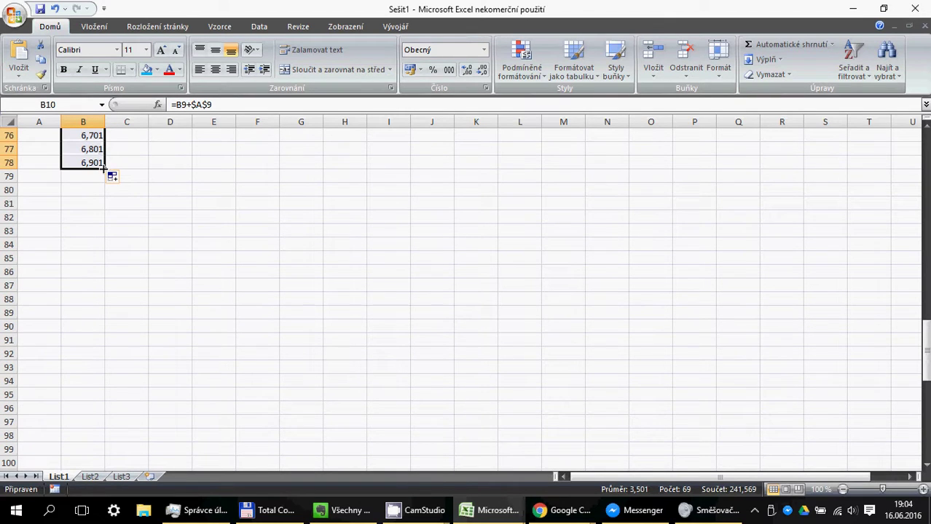
{"action": "left_click_drag", "start_coordinate": [104, 168], "coordinate": [98, 397]}
{"action": "scroll", "coordinate": [98, 387], "scroll_direction": "down", "scroll_amount": 3}
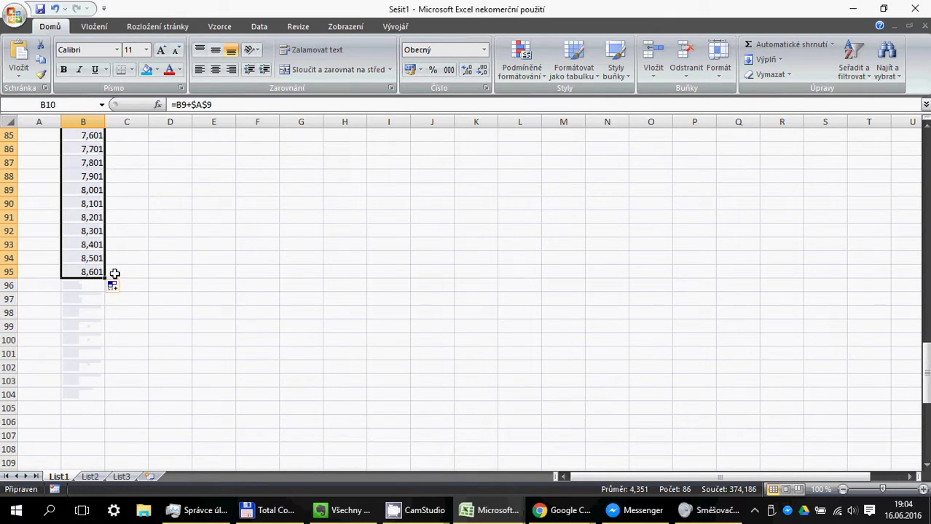
{"action": "left_click_drag", "start_coordinate": [105, 277], "coordinate": [92, 429]}
{"action": "scroll", "coordinate": [94, 422], "scroll_direction": "down", "scroll_amount": 4}
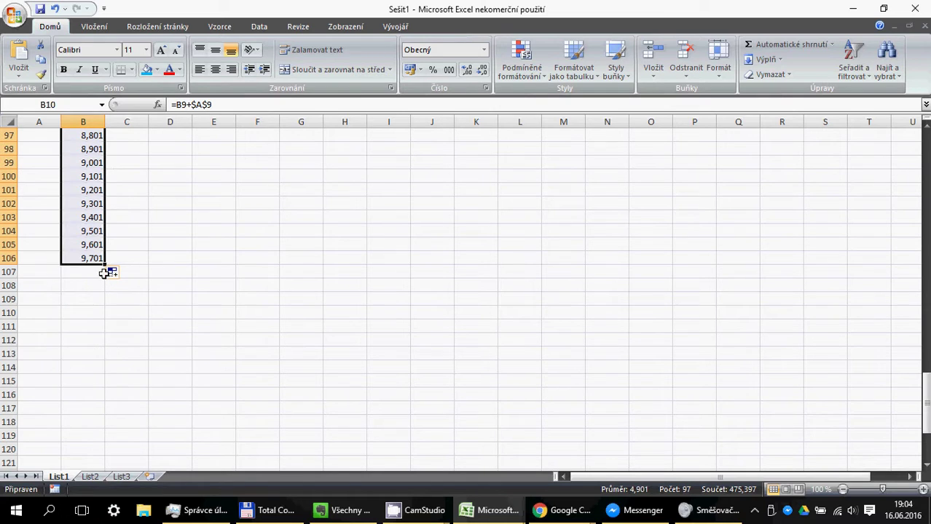
{"action": "left_click_drag", "start_coordinate": [105, 264], "coordinate": [105, 326]}
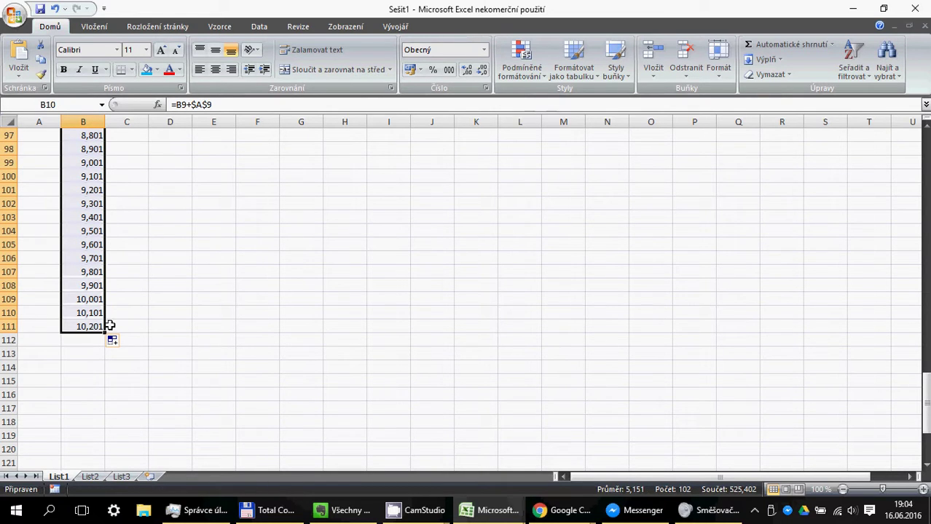
{"action": "left_click", "coordinate": [83, 313]}
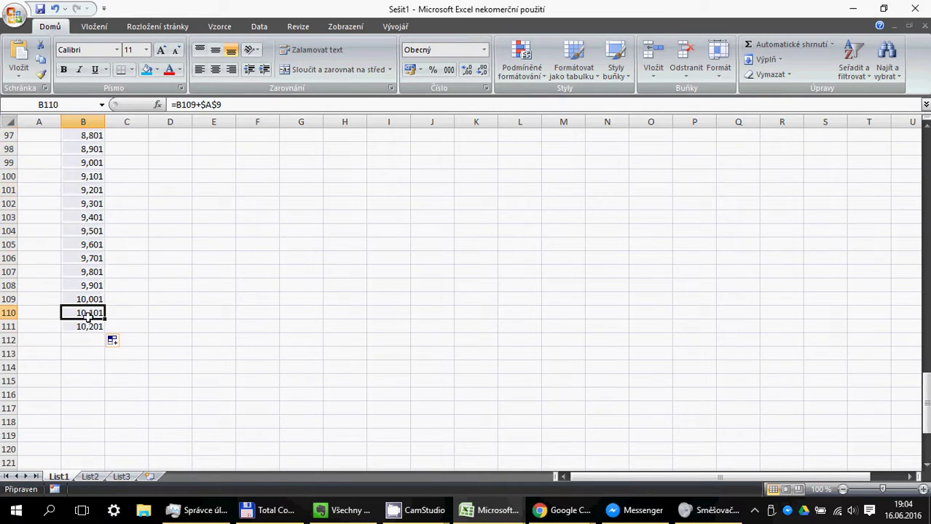
{"action": "key", "text": "Delete"}
{"action": "left_click", "coordinate": [136, 312]}
{"action": "scroll", "coordinate": [191, 324], "scroll_direction": "up", "scroll_amount": 15}
{"action": "scroll", "coordinate": [223, 328], "scroll_direction": "up", "scroll_amount": 17}
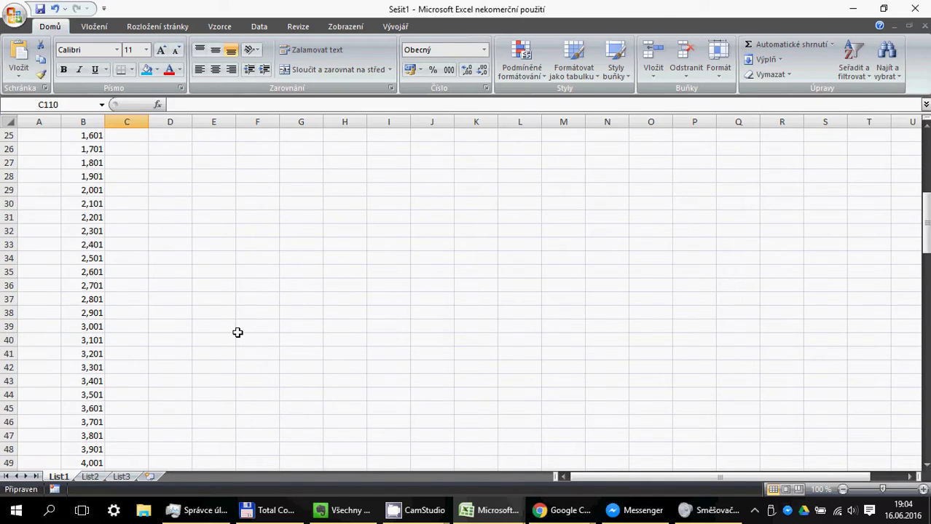
Step: Give the X heading cell B8 a red fill
{"action": "left_click", "coordinate": [86, 244]}
{"action": "left_click", "coordinate": [79, 230]}
{"action": "type", "text": "X"}
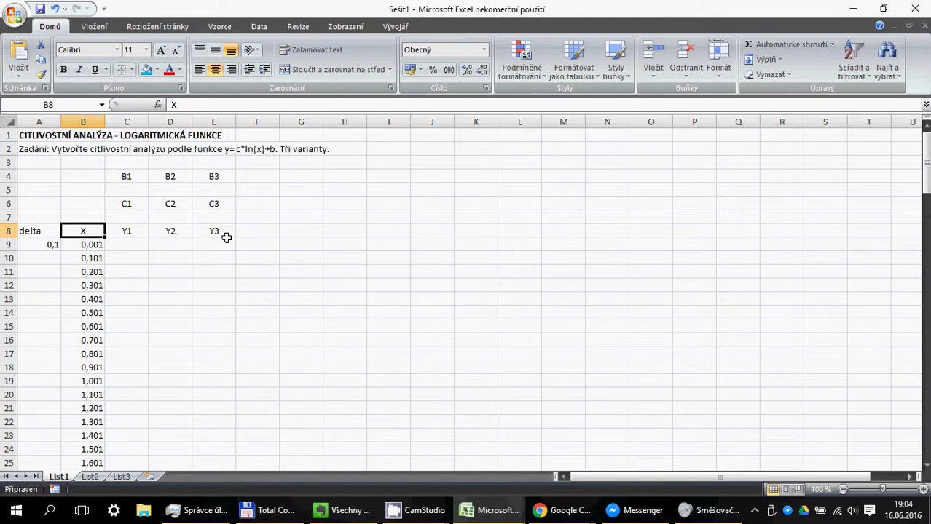
{"action": "left_click", "coordinate": [157, 70]}
{"action": "left_click", "coordinate": [157, 172]}
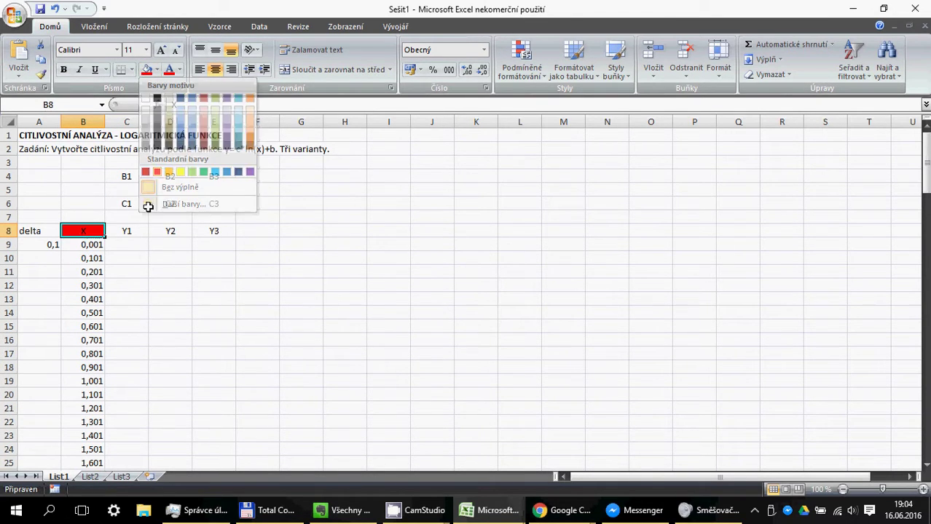
{"action": "left_click", "coordinate": [132, 257]}
{"action": "left_click", "coordinate": [102, 245]}
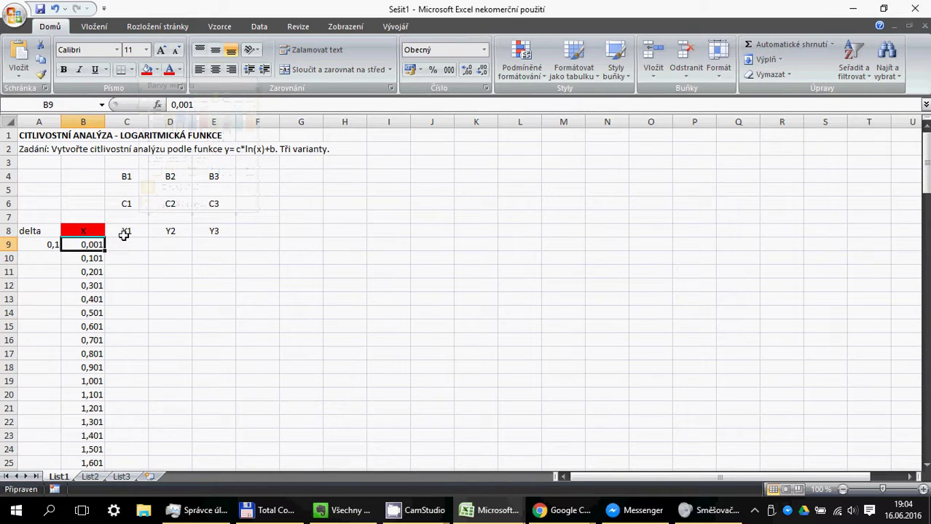
Step: Fill the B1, C1 and Y1 label cells in column C green
{"action": "left_click", "coordinate": [126, 231]}
{"action": "left_click_drag", "start_coordinate": [127, 178], "coordinate": [128, 232]}
{"action": "left_click_drag", "start_coordinate": [129, 176], "coordinate": [128, 240]}
{"action": "left_click", "coordinate": [170, 176]}
{"action": "left_click_drag", "start_coordinate": [172, 173], "coordinate": [173, 229]}
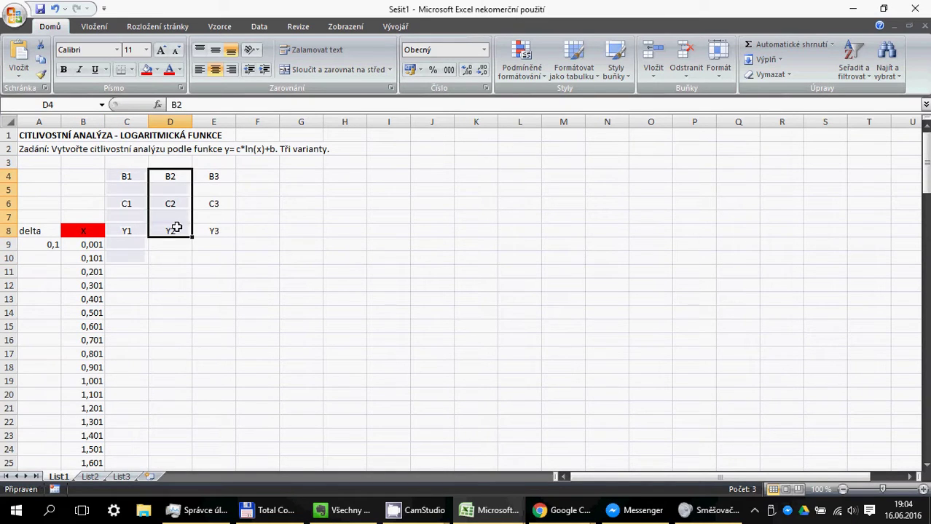
{"action": "left_click_drag", "start_coordinate": [214, 175], "coordinate": [214, 231]}
{"action": "left_click", "coordinate": [136, 229]}
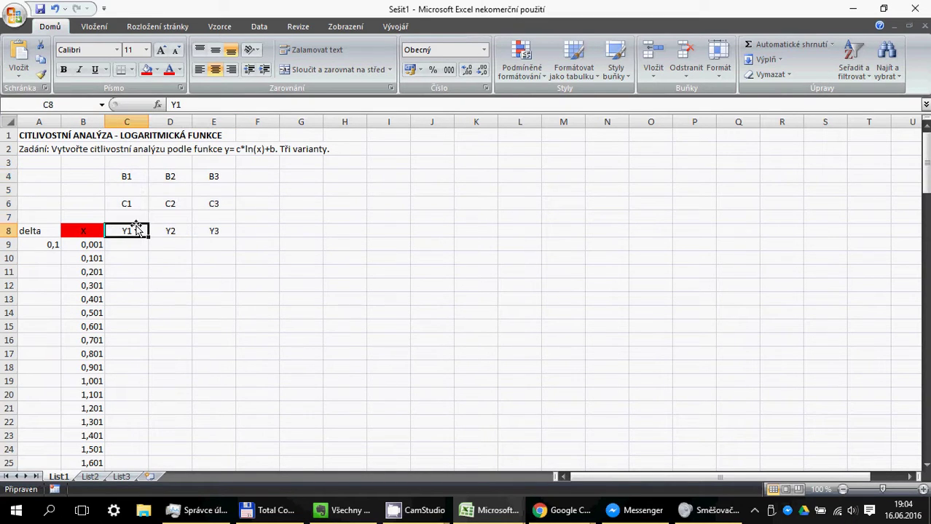
{"action": "left_click_drag", "start_coordinate": [135, 230], "coordinate": [132, 173]}
{"action": "left_click", "coordinate": [129, 228]}
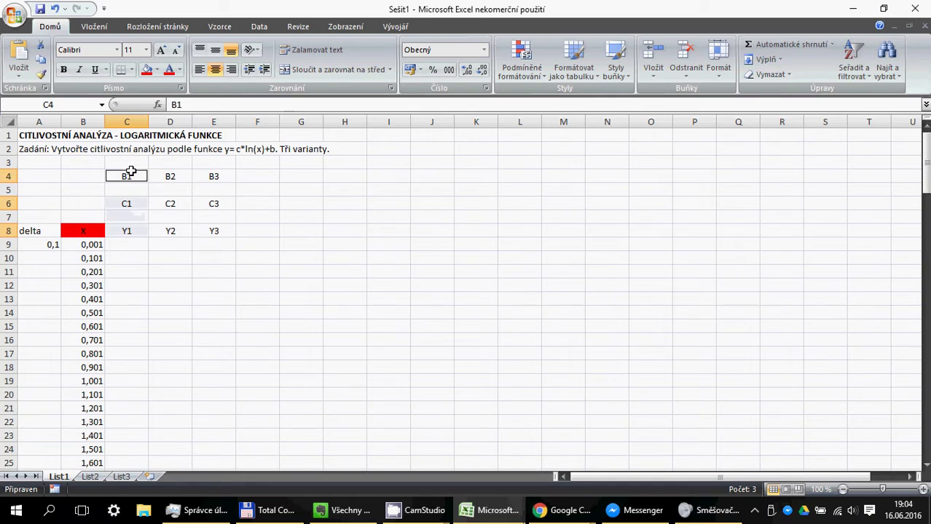
{"action": "left_click", "coordinate": [158, 70]}
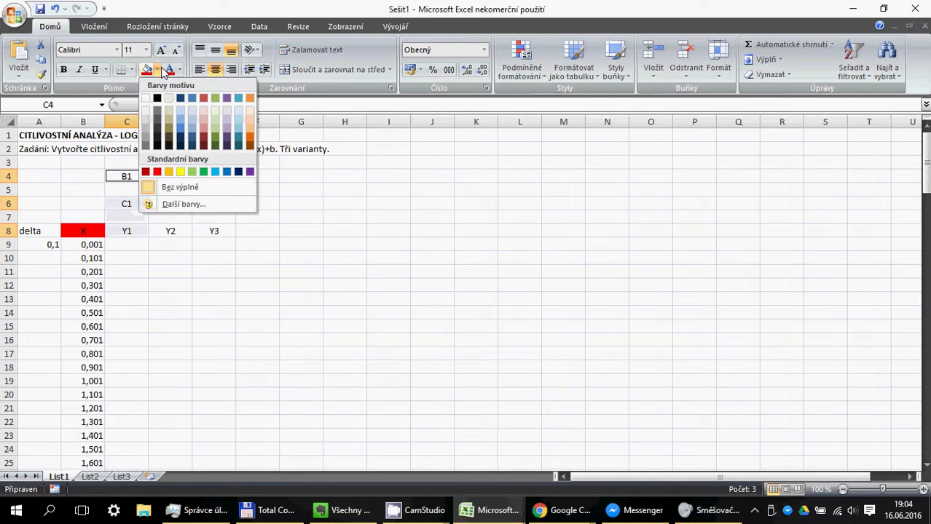
{"action": "left_click", "coordinate": [192, 172]}
Step: Fill the B2, C2, Y2 cells yellow and the B3, C3, Y3 cells blue
{"action": "left_click", "coordinate": [172, 230]}
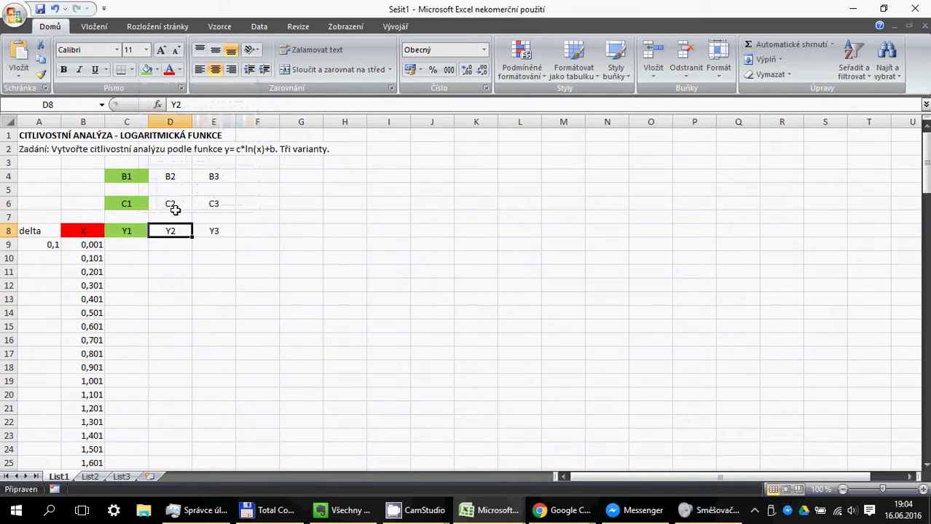
{"action": "left_click_drag", "start_coordinate": [175, 209], "coordinate": [176, 173]}
{"action": "left_click", "coordinate": [159, 70]}
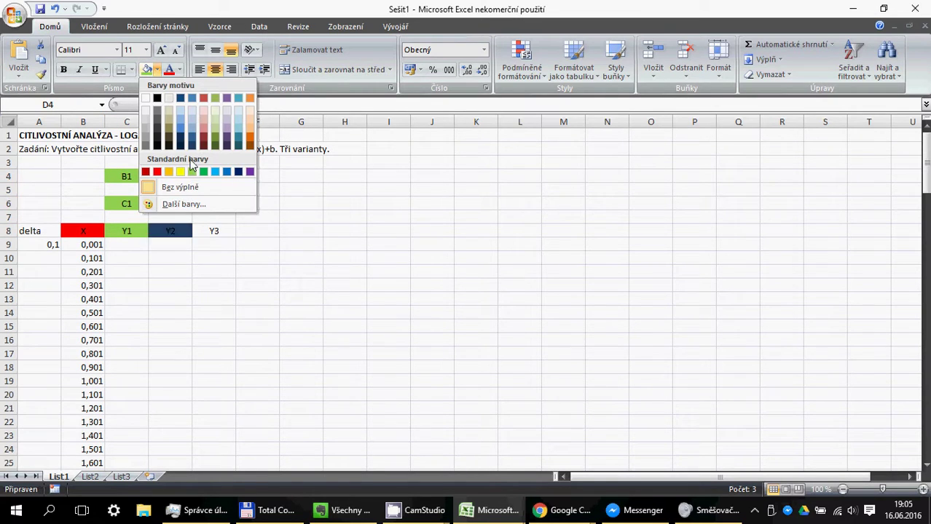
{"action": "left_click", "coordinate": [180, 172]}
{"action": "left_click_drag", "start_coordinate": [210, 233], "coordinate": [216, 176]}
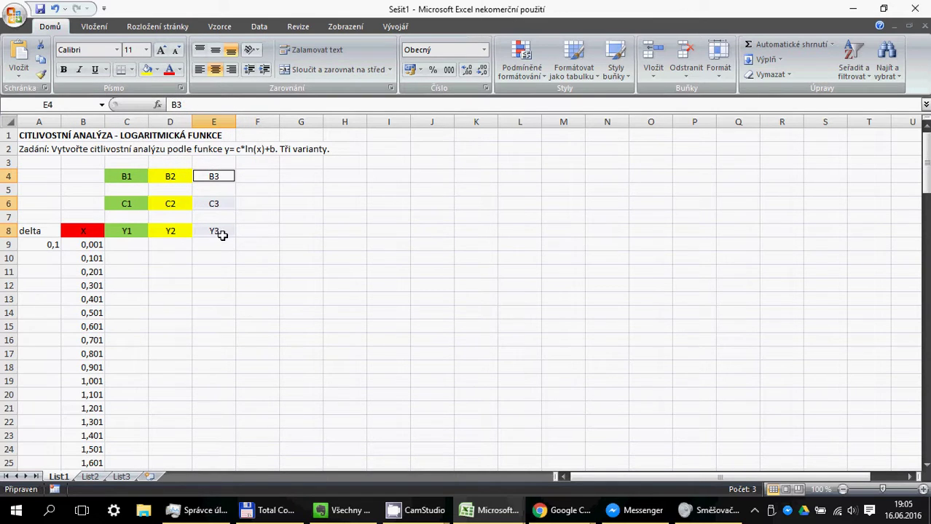
{"action": "left_click", "coordinate": [157, 70]}
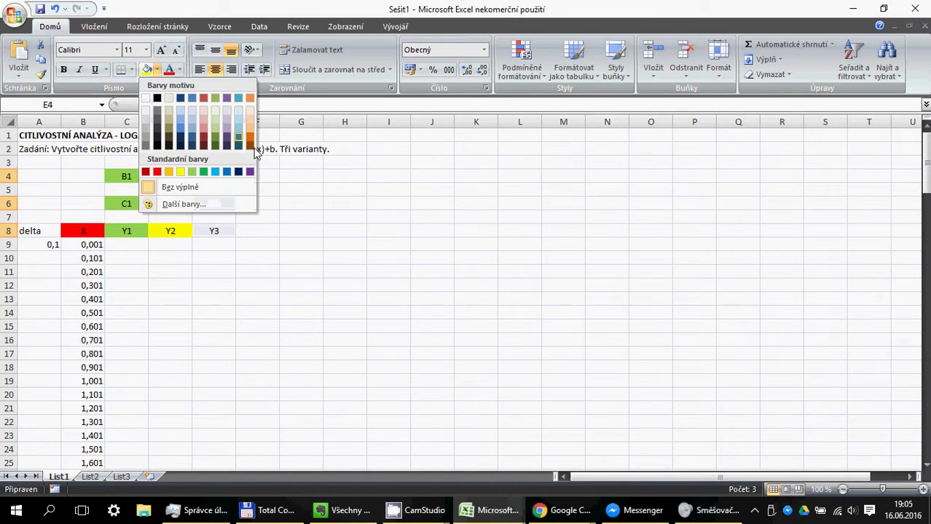
{"action": "left_click", "coordinate": [226, 173]}
{"action": "left_click", "coordinate": [222, 231]}
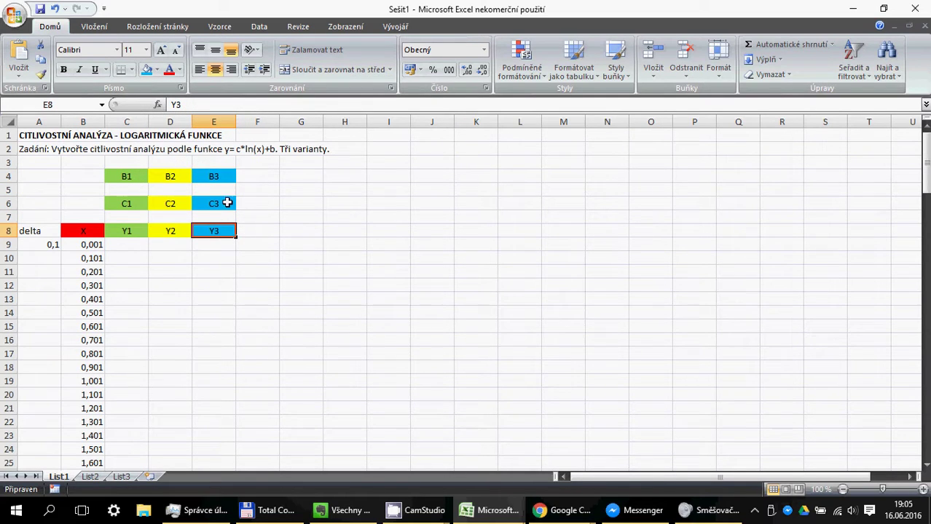
{"action": "left_click", "coordinate": [224, 204], "text": "ctrl"}
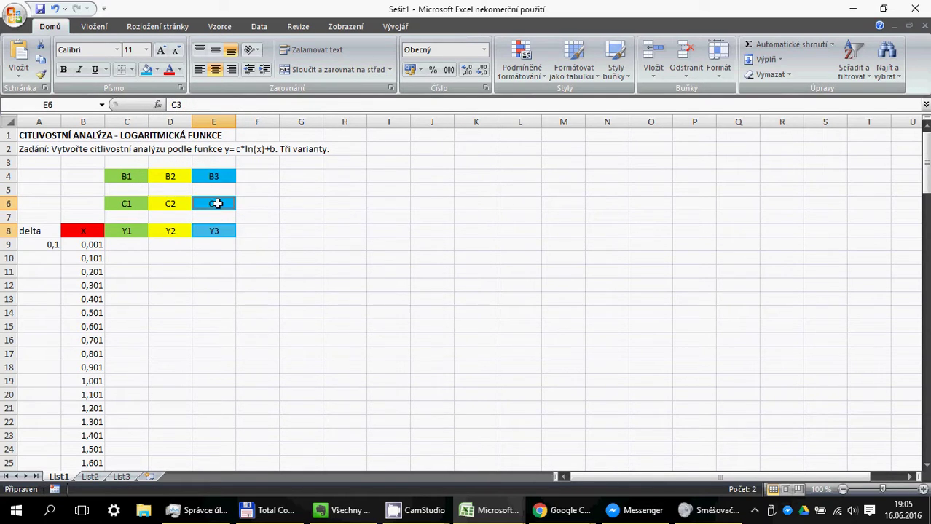
{"action": "left_click", "coordinate": [250, 217]}
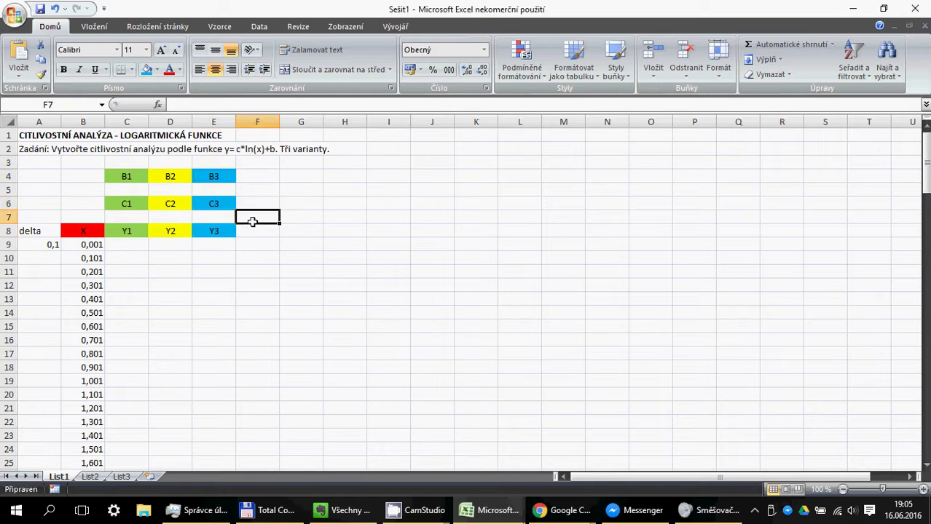
{"action": "left_click", "coordinate": [203, 269]}
{"action": "left_click", "coordinate": [124, 245]}
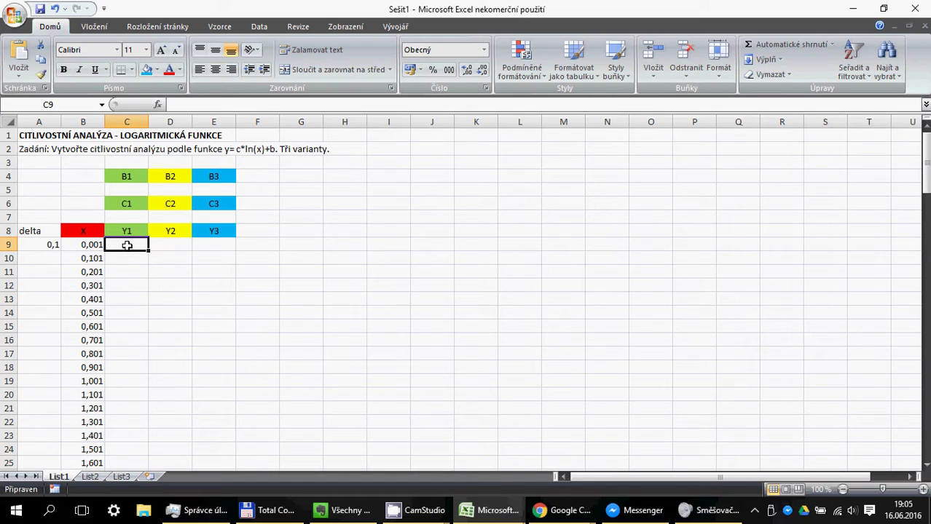
{"action": "left_click", "coordinate": [133, 268]}
{"action": "left_click", "coordinate": [133, 245]}
{"action": "mouse_move", "coordinate": [129, 243]}
{"action": "left_mouse_down"}
{"action": "mouse_move", "coordinate": [129, 272]}
{"action": "mouse_move", "coordinate": [133, 246]}
{"action": "left_mouse_up"}
{"action": "left_click", "coordinate": [229, 150]}
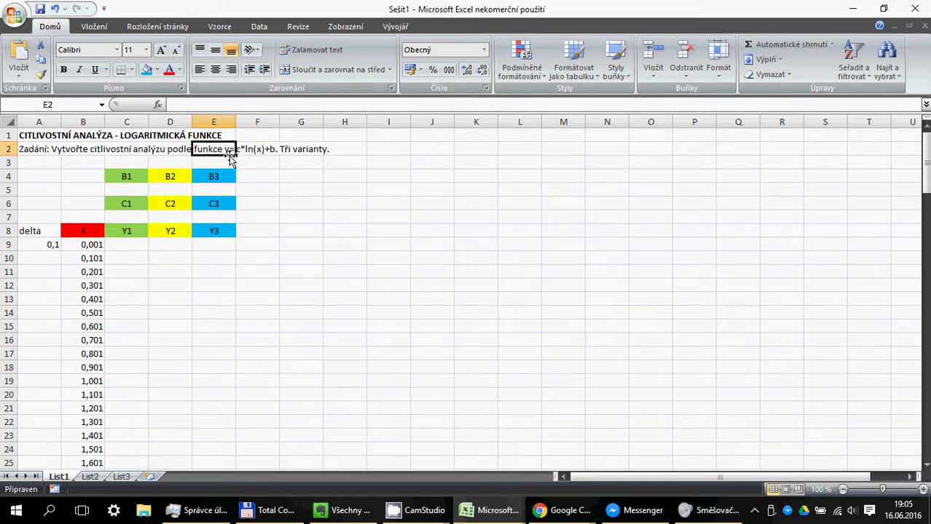
{"action": "left_click", "coordinate": [139, 244]}
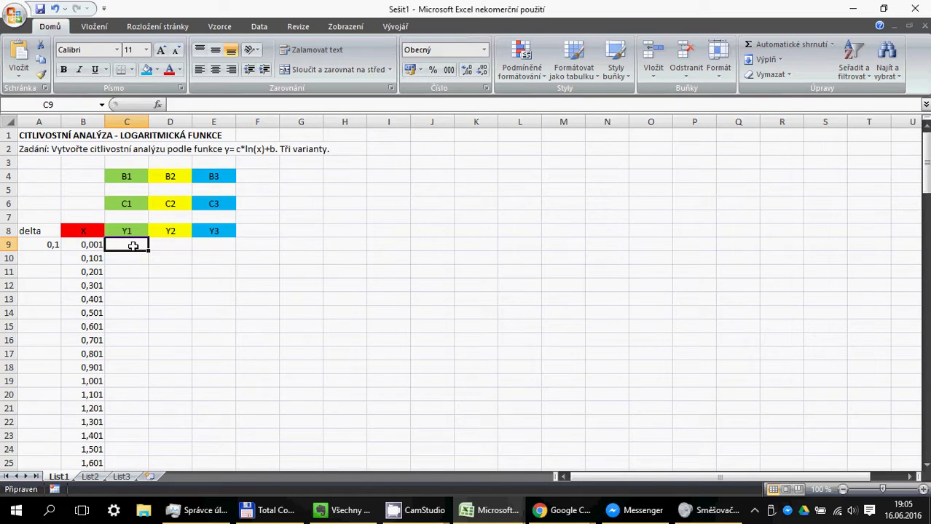
Step: Type the row label 'prom' into B4 and again into B6, then go to C9
{"action": "left_click", "coordinate": [127, 209]}
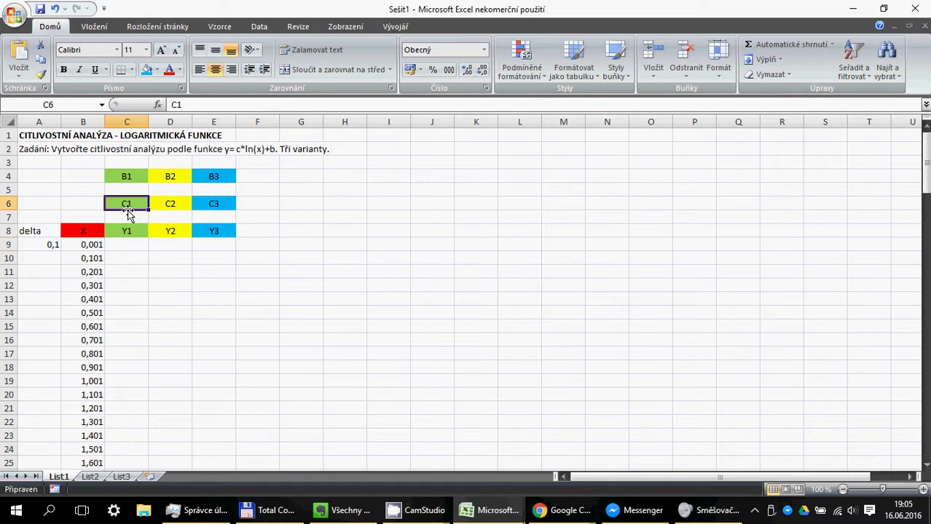
{"action": "key", "text": "Return"}
{"action": "left_click", "coordinate": [128, 177]}
{"action": "key", "text": "Return"}
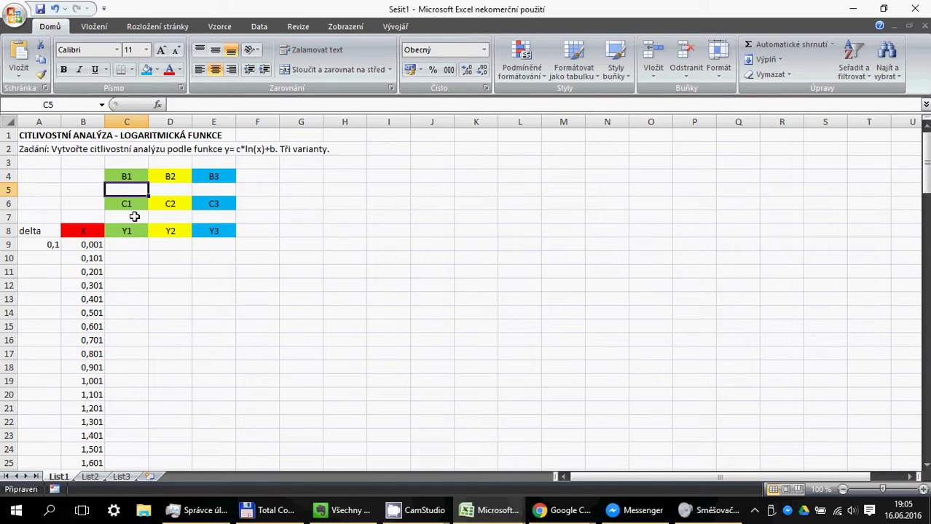
{"action": "left_click", "coordinate": [135, 217]}
{"action": "left_click", "coordinate": [129, 179]}
{"action": "left_click", "coordinate": [94, 178]}
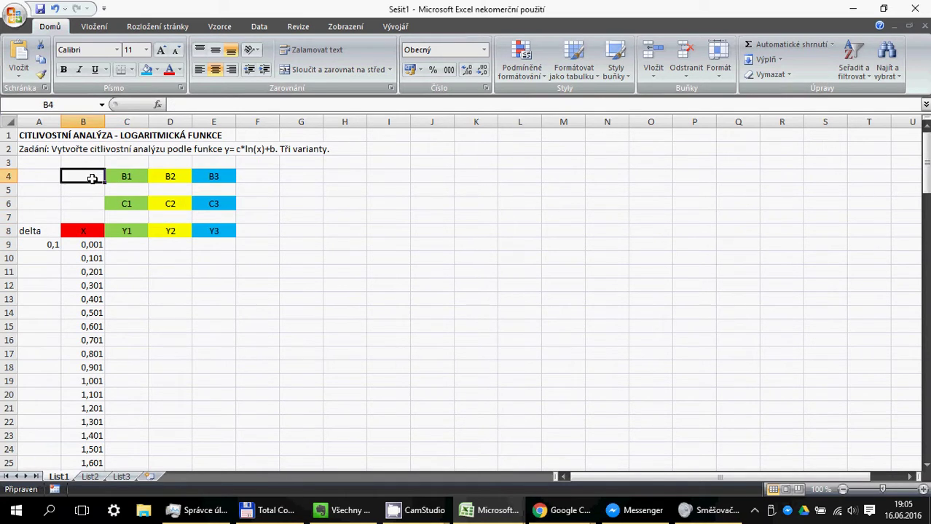
{"action": "type", "text": "proměn"}
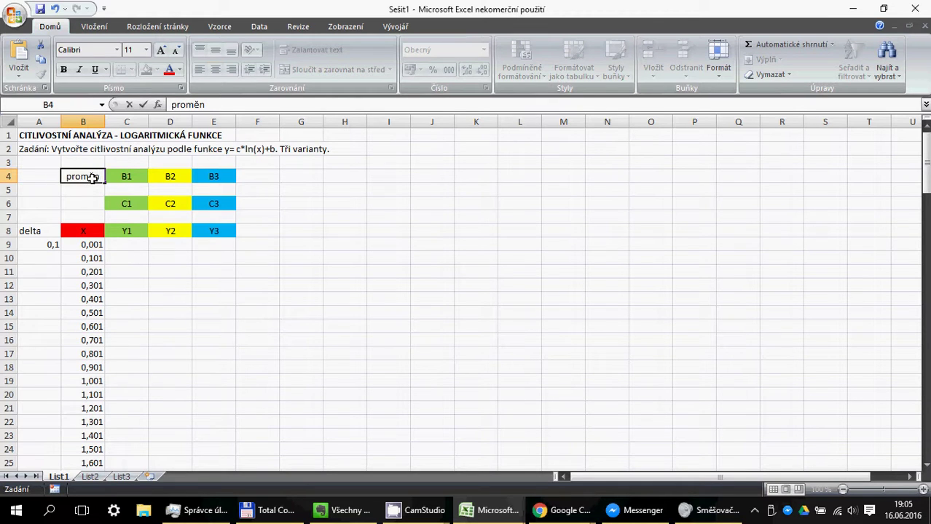
{"action": "type", "text": "á"}
{"action": "key", "text": "BackSpace"}
{"action": "key", "text": "BackSpace"}
{"action": "key", "text": "BackSpace"}
{"action": "key", "text": "Return"}
{"action": "key", "text": "Return"}
{"action": "type", "text": "prom"}
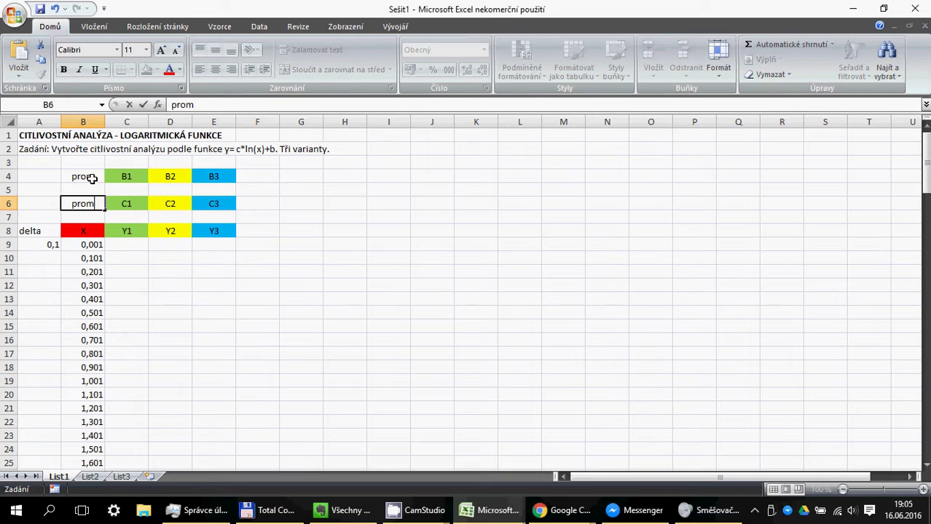
{"action": "key", "text": "Return"}
{"action": "left_click", "coordinate": [135, 190]}
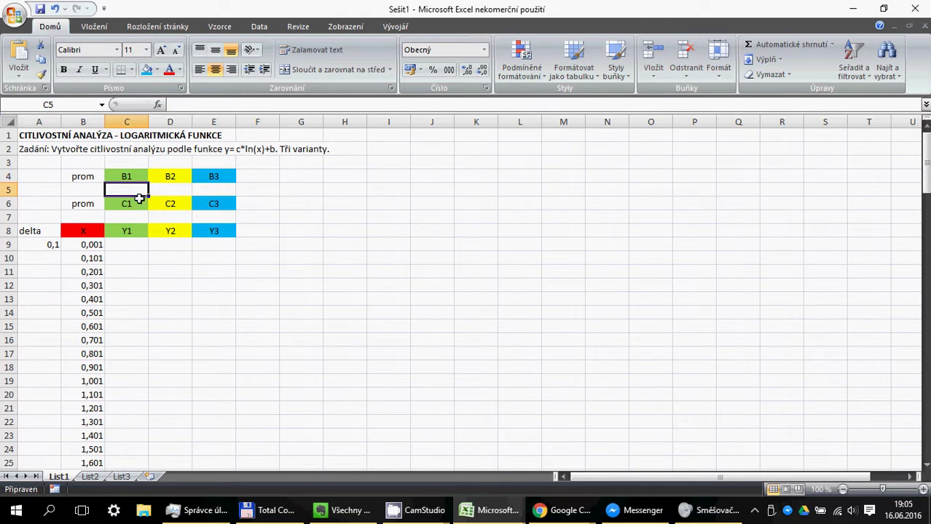
{"action": "left_click", "coordinate": [126, 247]}
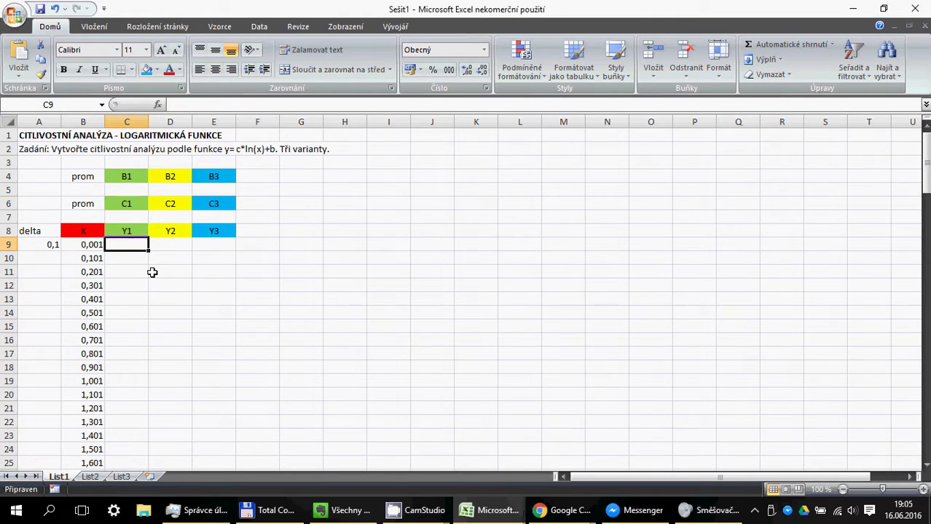
Step: Enter =C7*LOG(B9)+C5 in C9, referencing x in B9 and the parameter cells C7 and C5
{"action": "type", "text": "="}
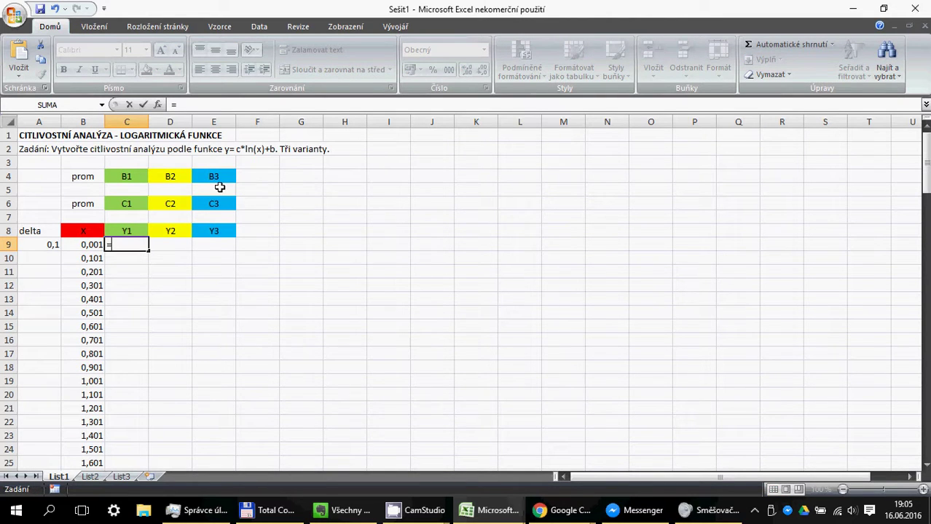
{"action": "left_click", "coordinate": [139, 217]}
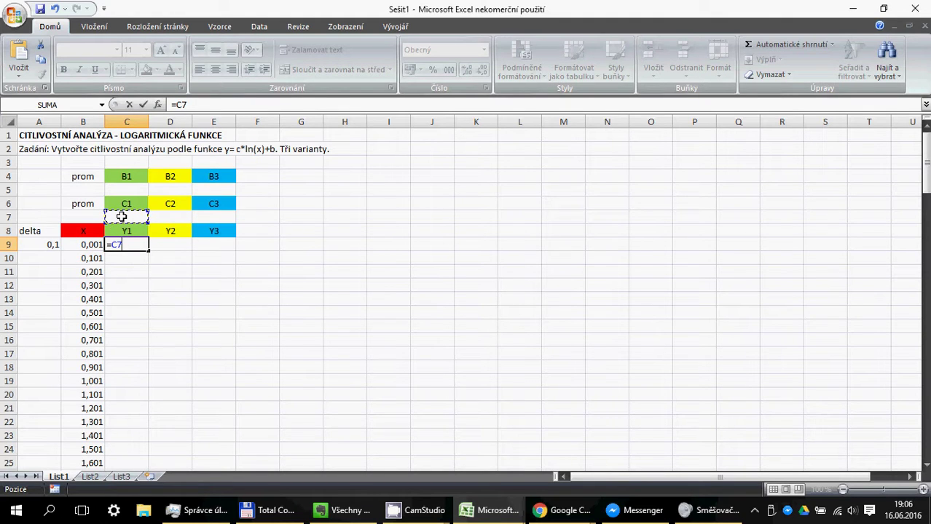
{"action": "type", "text": "*log"}
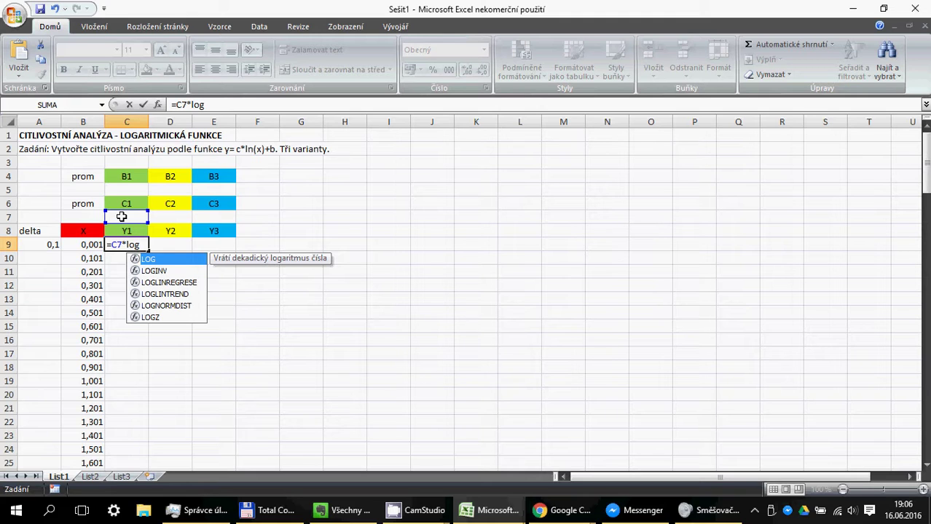
{"action": "type", "text": "("}
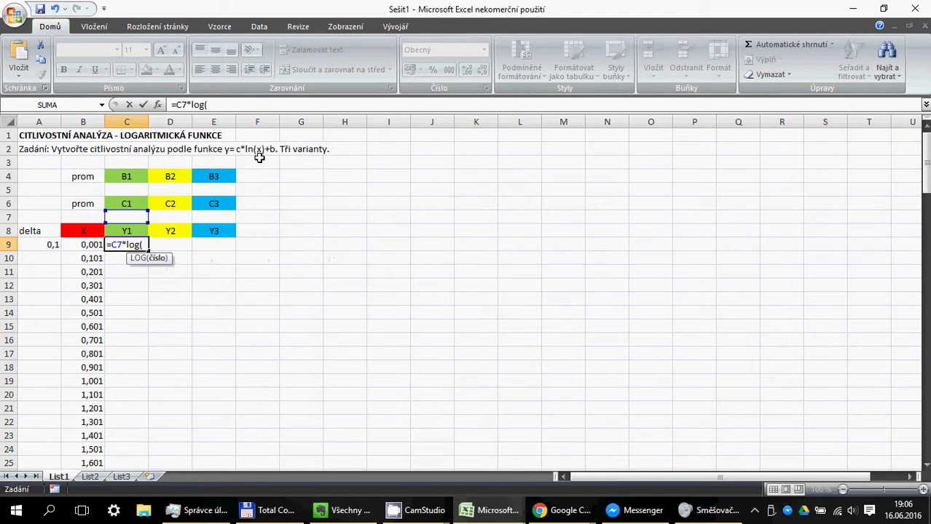
{"action": "left_click", "coordinate": [90, 245]}
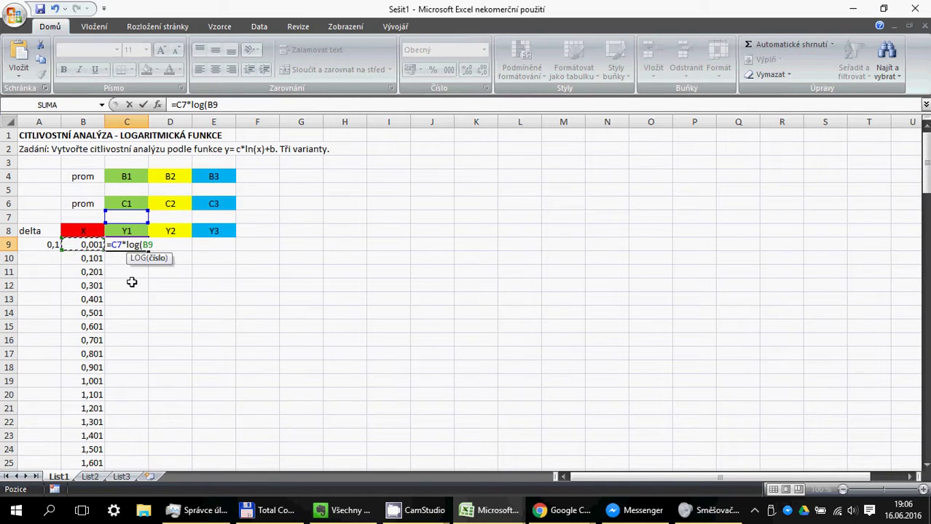
{"action": "type", "text": ")+"}
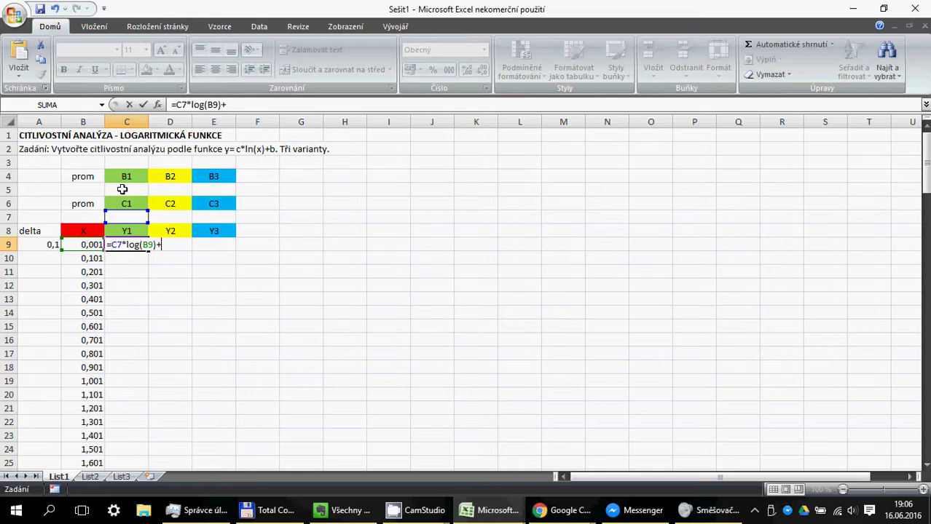
{"action": "left_click", "coordinate": [123, 189]}
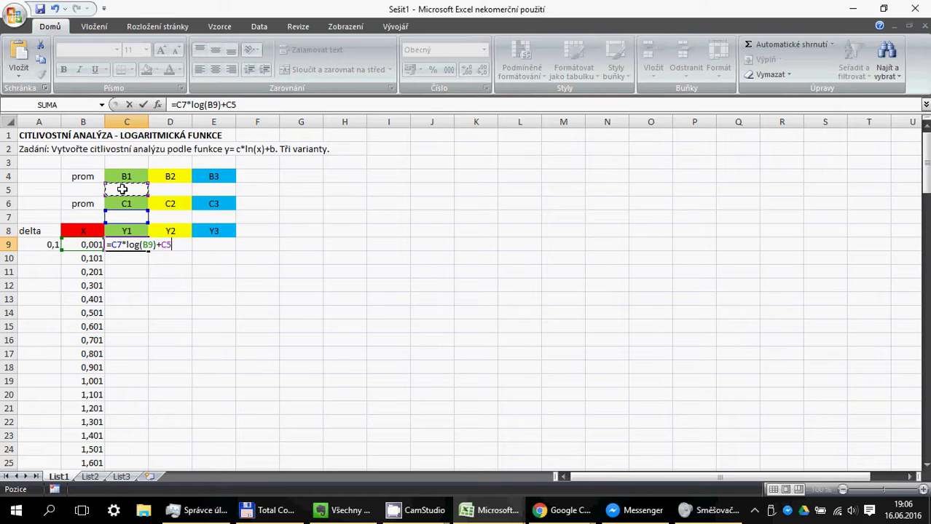
{"action": "key", "text": "Return"}
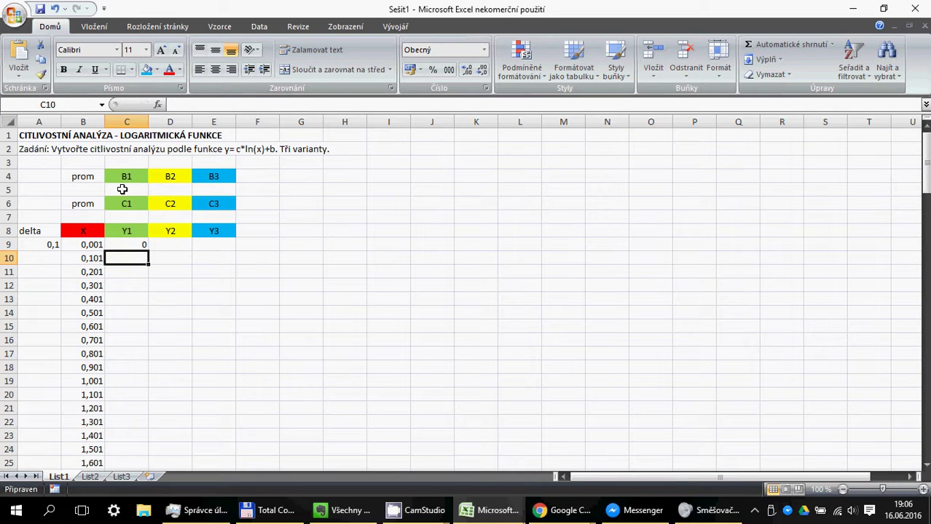
{"action": "key", "text": "Up"}
{"action": "left_click", "coordinate": [126, 191]}
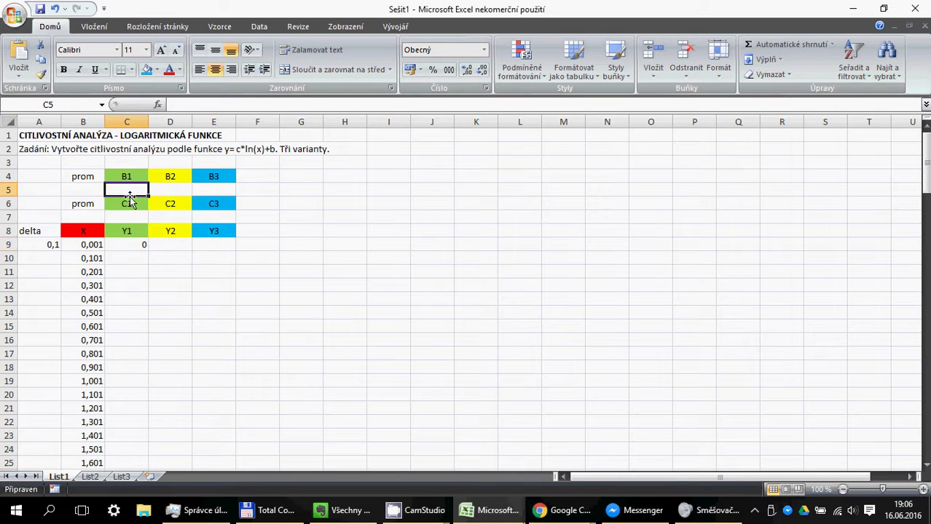
Step: Enter trial parameters b=1 in C5 and c=5 in C7, then check C9's recalculated result
{"action": "type", "text": "1"}
{"action": "key", "text": "Return"}
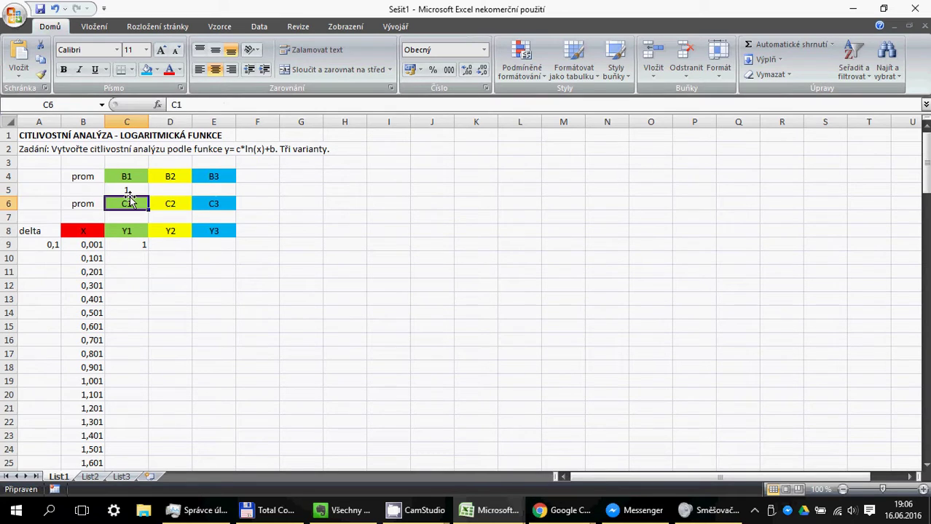
{"action": "key", "text": "Return"}
{"action": "type", "text": "0"}
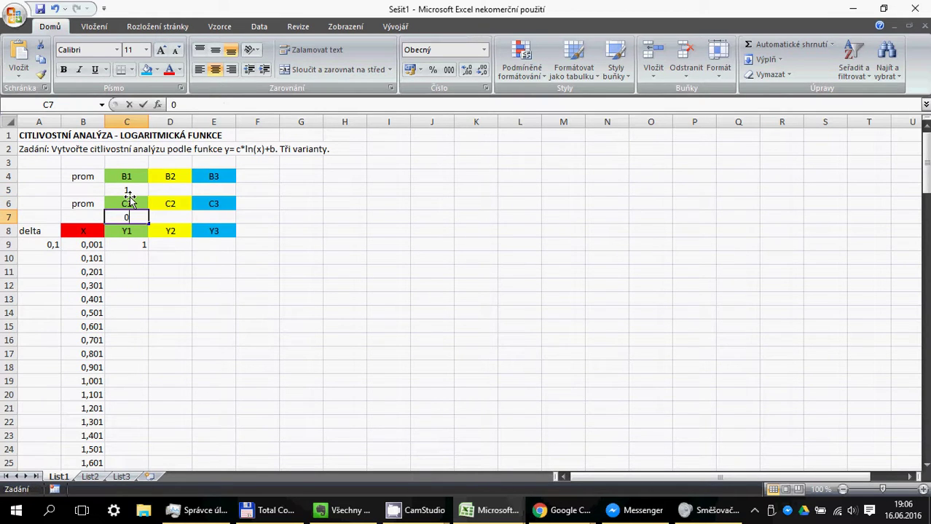
{"action": "key", "text": "Return"}
{"action": "key", "text": "Up"}
{"action": "key", "text": "Up"}
{"action": "key", "text": "Up"}
{"action": "key", "text": "Down"}
{"action": "key", "text": "Down"}
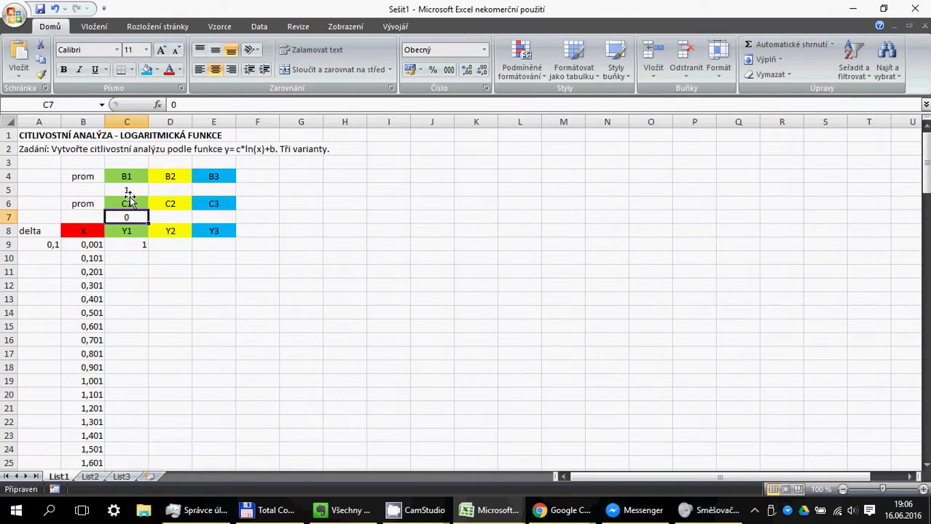
{"action": "key", "text": "Up"}
{"action": "key", "text": "Up"}
{"action": "key", "text": "Down"}
{"action": "key", "text": "Down"}
{"action": "type", "text": "5"}
{"action": "key", "text": "Return"}
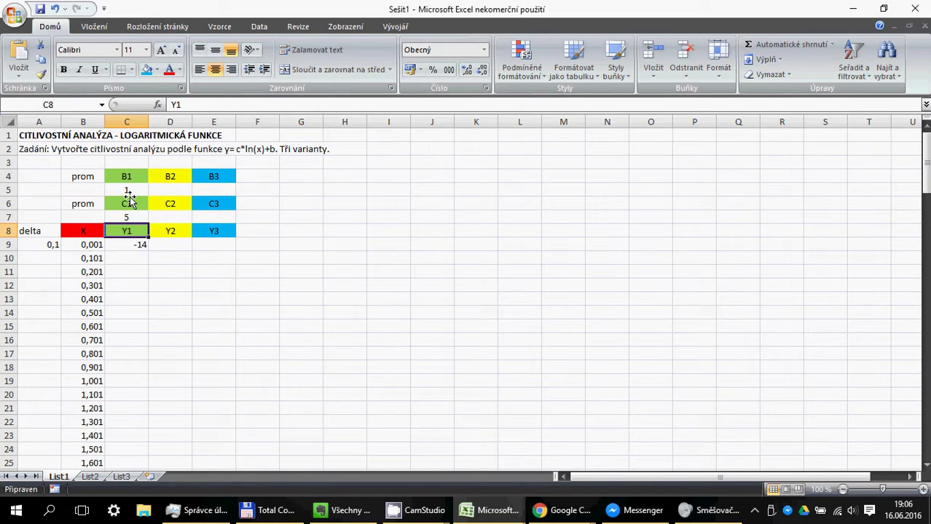
{"action": "key", "text": "Down"}
{"action": "key", "text": "Up"}
{"action": "key", "text": "Up"}
{"action": "key", "text": "Up"}
{"action": "key", "text": "Up"}
Step: Inspect the Y1 formula in C9, showing -14, without changing it
{"action": "left_click", "coordinate": [132, 244]}
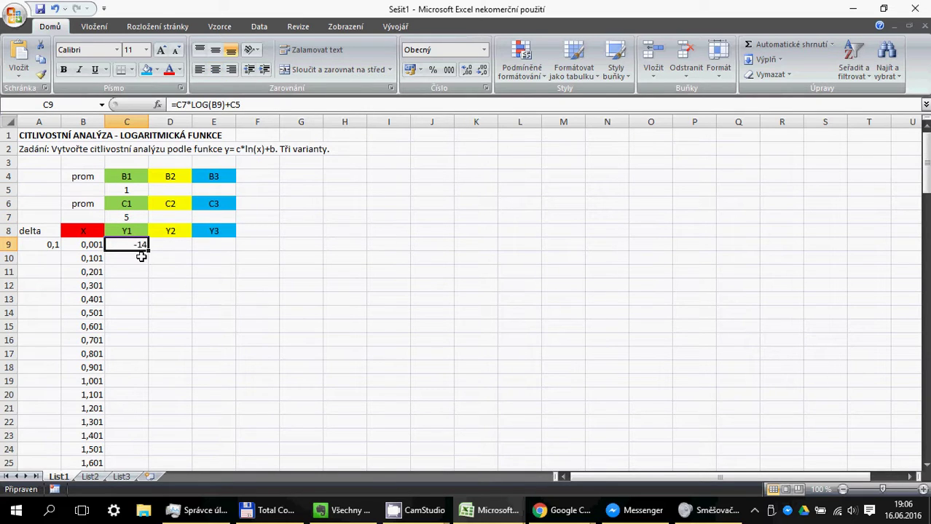
{"action": "left_click", "coordinate": [131, 256]}
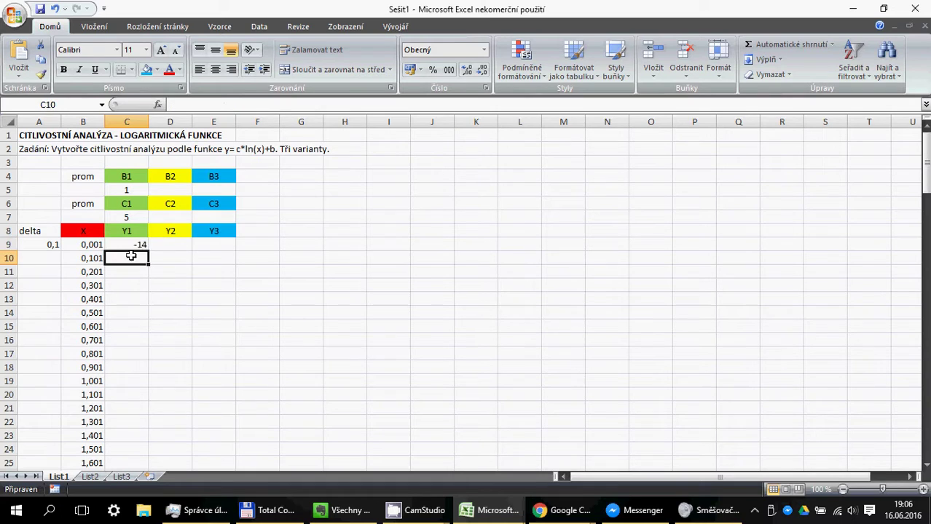
{"action": "left_click", "coordinate": [134, 245]}
{"action": "left_click", "coordinate": [138, 192]}
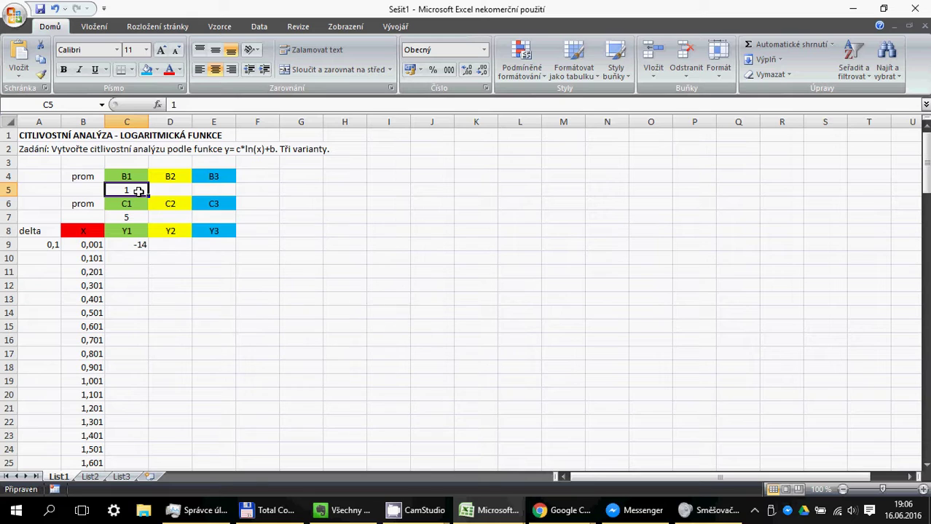
{"action": "left_click", "coordinate": [134, 244]}
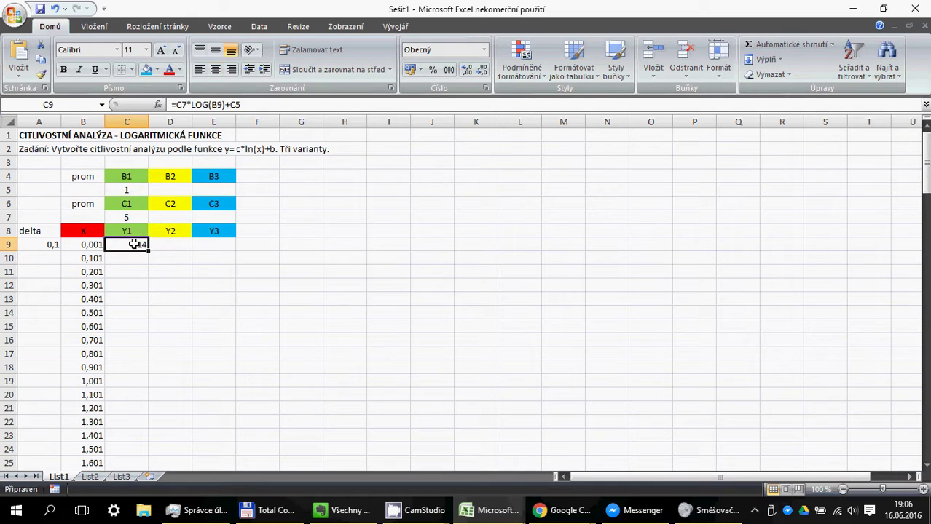
{"action": "double_click", "coordinate": [133, 244]}
{"action": "left_click_drag", "start_coordinate": [115, 244], "coordinate": [178, 245]}
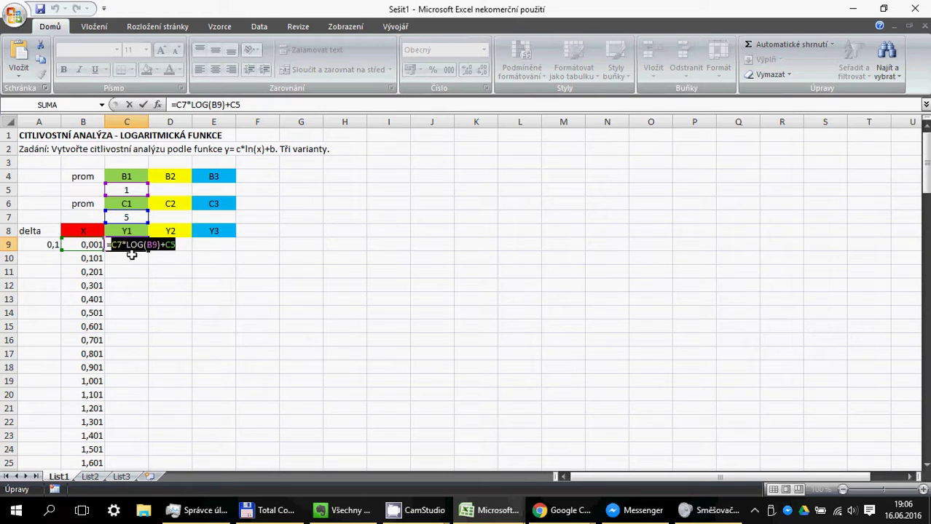
{"action": "key", "text": "Escape"}
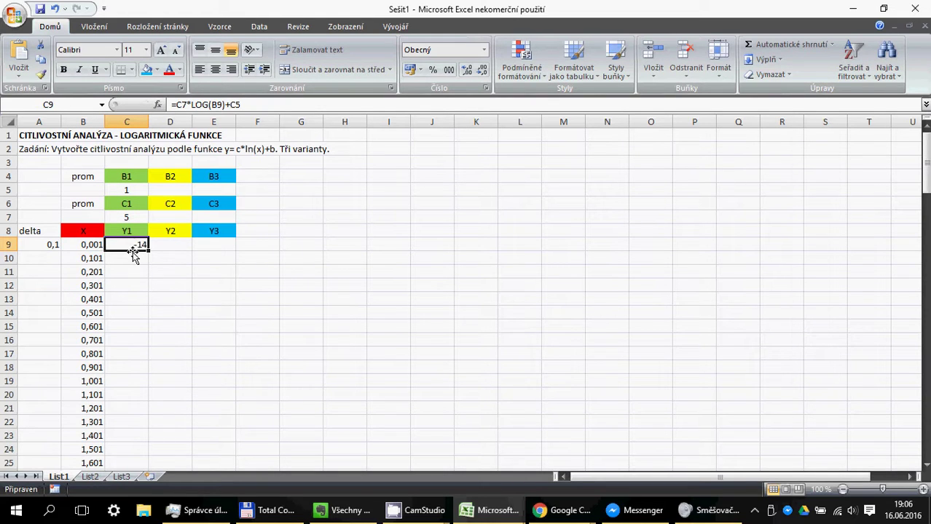
Step: Clear the formula in C9 and the trial values in C7 and C5
{"action": "key", "text": "Delete"}
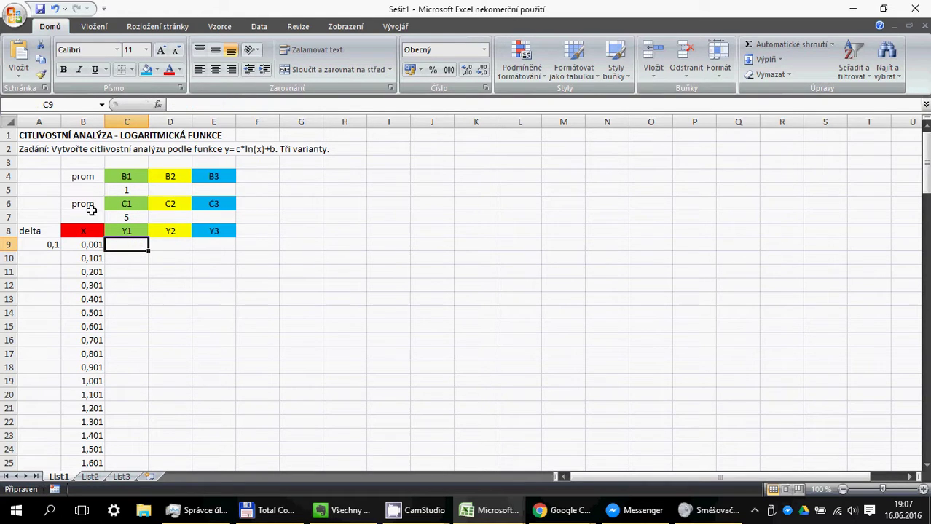
{"action": "left_click", "coordinate": [113, 218]}
{"action": "key", "text": "Delete"}
{"action": "left_click", "coordinate": [118, 189]}
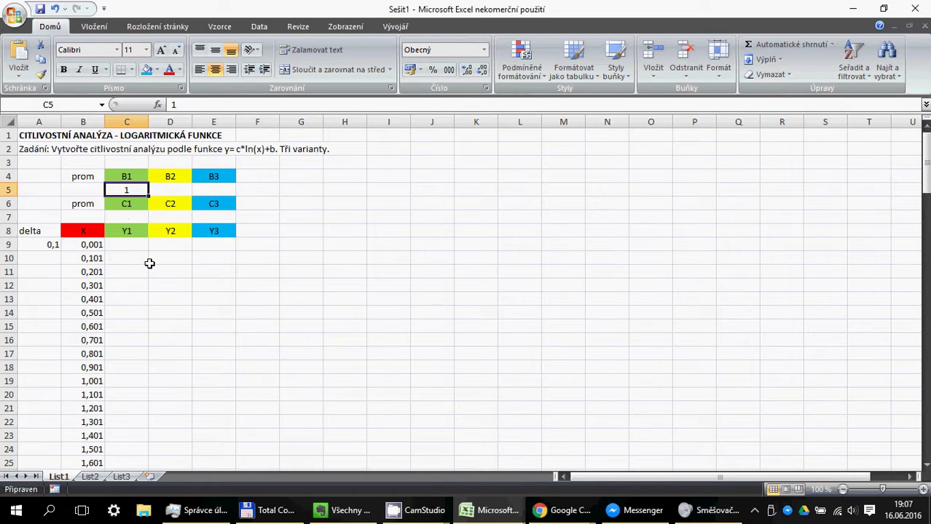
{"action": "key", "text": "Delete"}
{"action": "left_click", "coordinate": [138, 255]}
{"action": "left_click", "coordinate": [127, 191]}
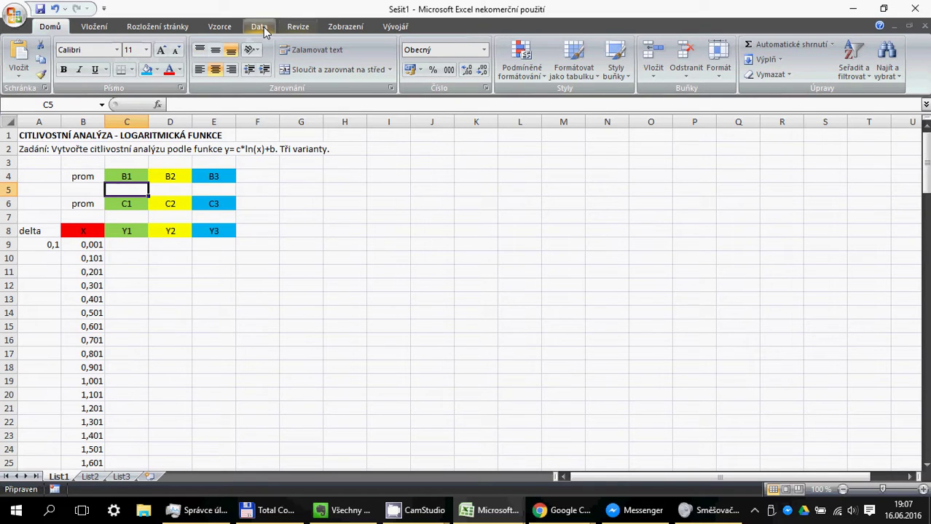
Step: Try defining the name promB1 for C5 scoped to List1, dismissing the name-exists warning
{"action": "left_click", "coordinate": [222, 28]}
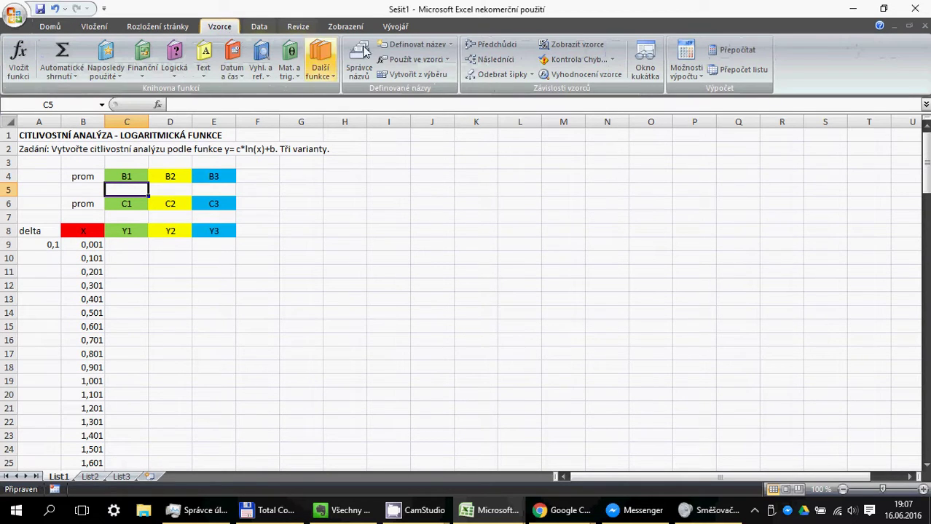
{"action": "left_click", "coordinate": [420, 47]}
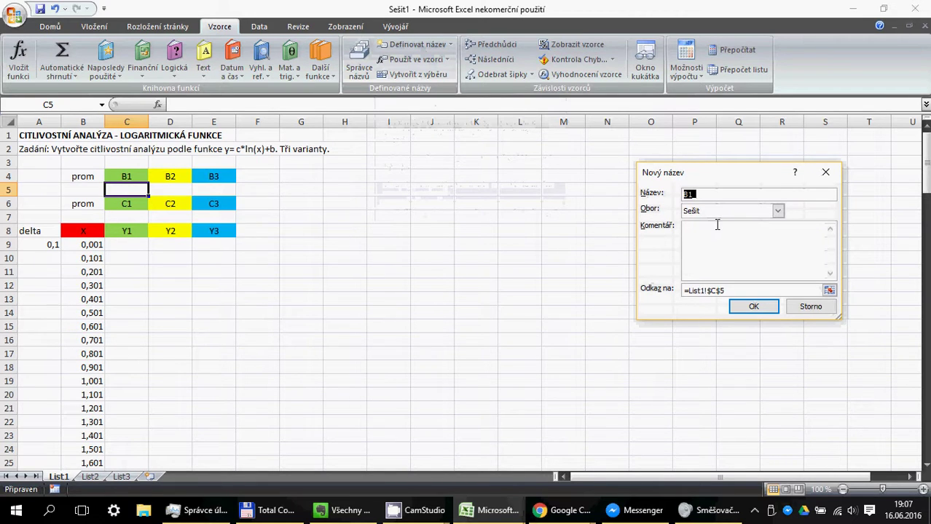
{"action": "type", "text": "prom"}
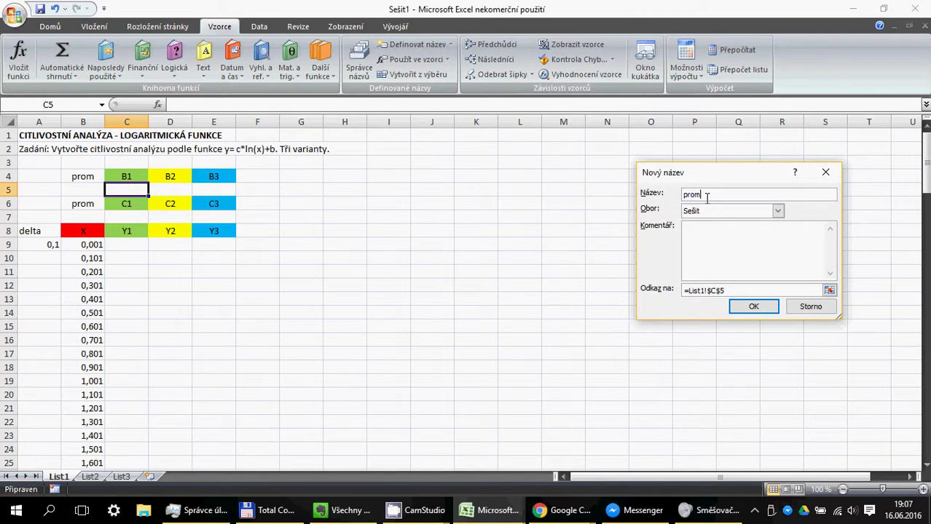
{"action": "type", "text": "B1"}
{"action": "double_click", "coordinate": [712, 196]}
{"action": "left_click", "coordinate": [710, 211]}
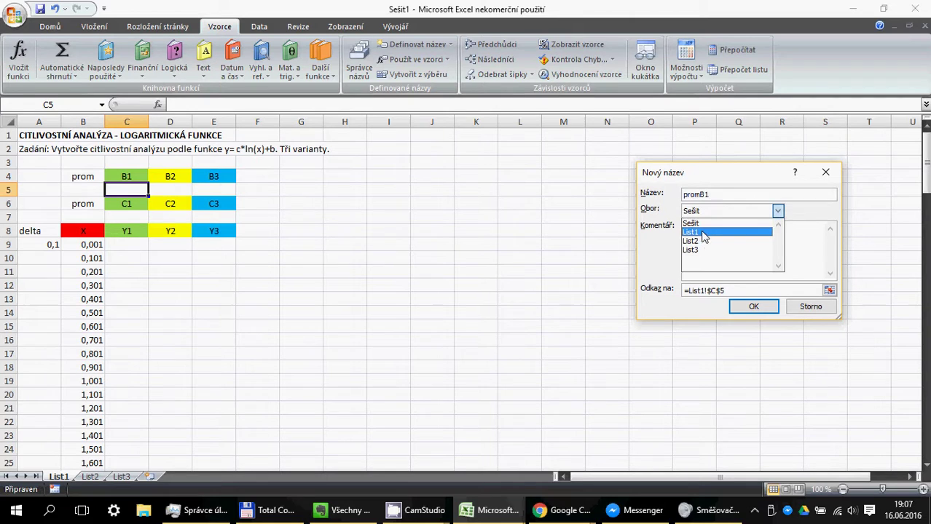
{"action": "left_click", "coordinate": [703, 233]}
{"action": "left_click", "coordinate": [758, 306]}
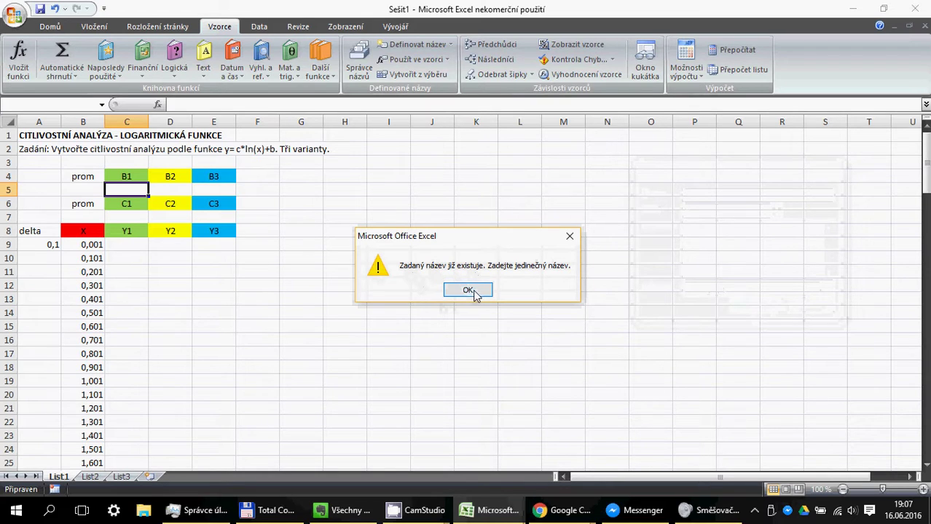
{"action": "left_click", "coordinate": [469, 290]}
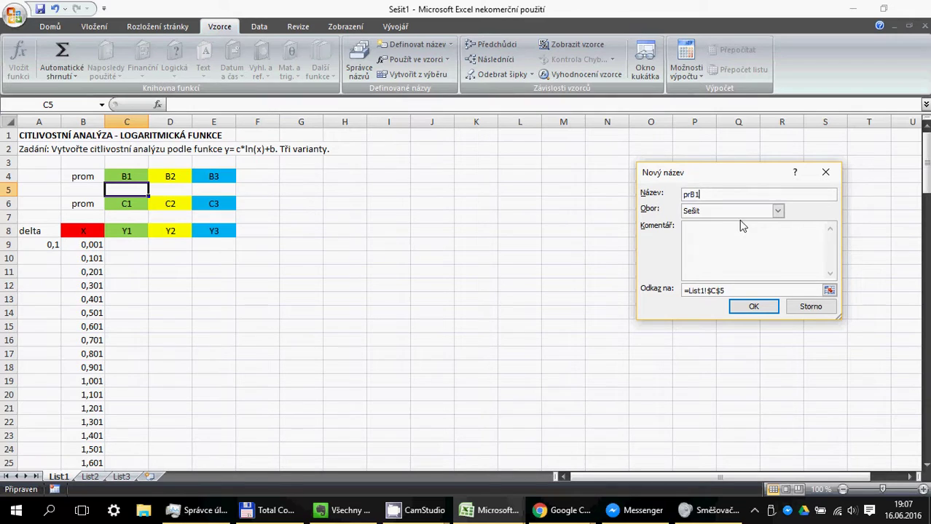
Step: Settle on the name proB1 with List1 scope after prB1 is rejected as invalid
{"action": "left_click", "coordinate": [728, 211]}
{"action": "left_click", "coordinate": [729, 230]}
{"action": "left_click", "coordinate": [751, 307]}
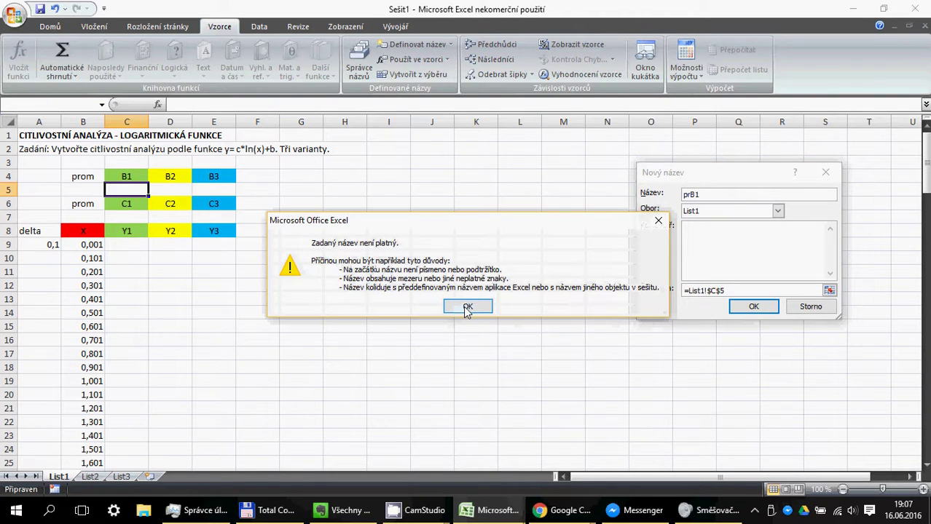
{"action": "left_click", "coordinate": [467, 307]}
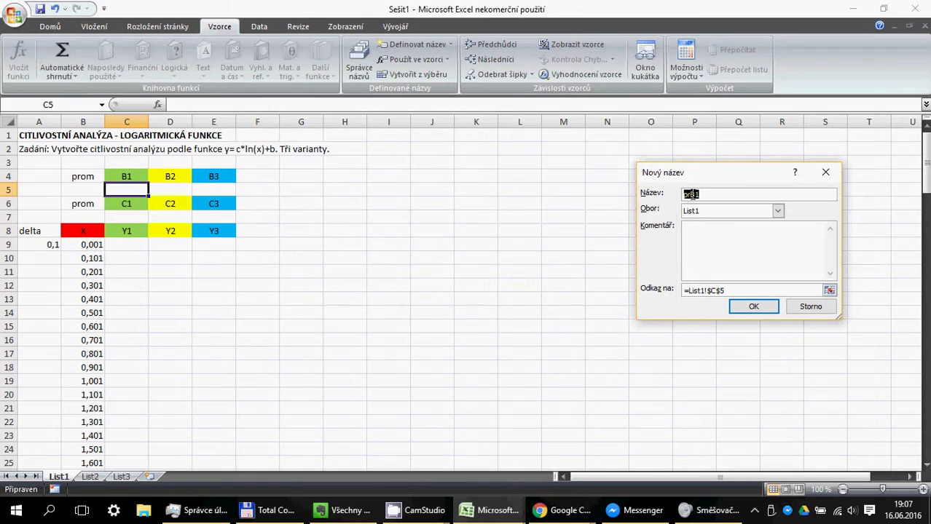
{"action": "left_click", "coordinate": [753, 307]}
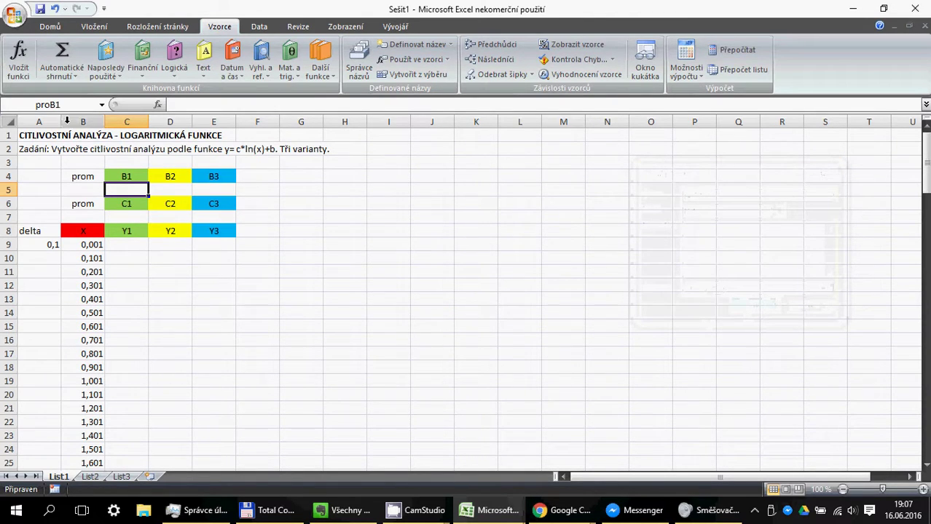
{"action": "left_click", "coordinate": [39, 103]}
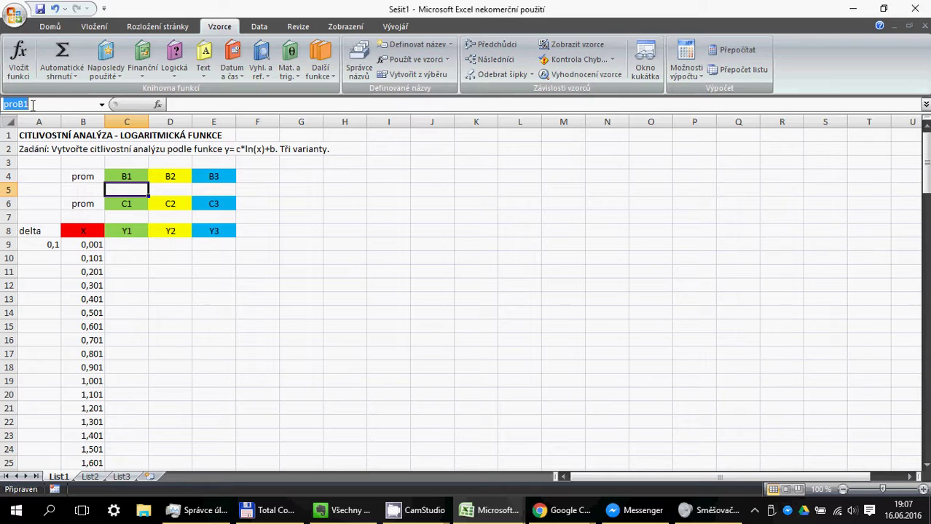
{"action": "left_click", "coordinate": [132, 217]}
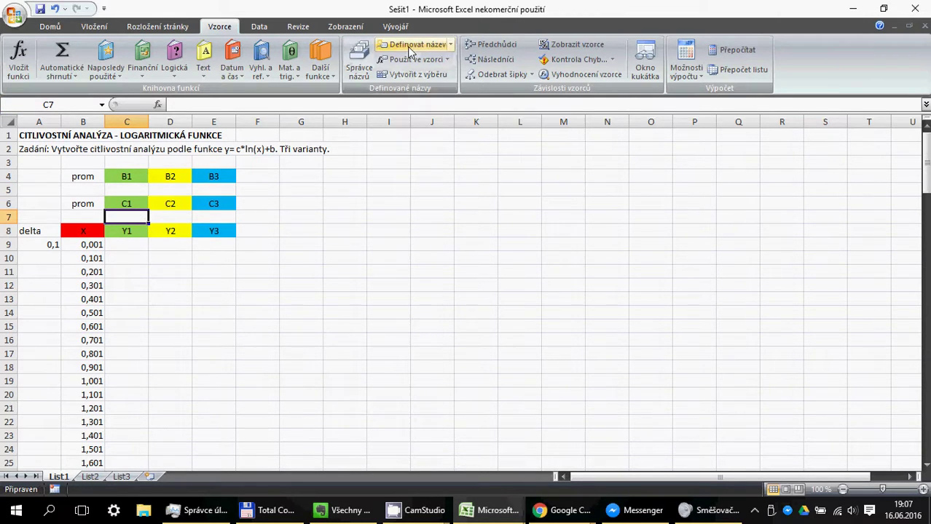
Step: Name cell C7 proC1, scoped to sheet List1
{"action": "left_click", "coordinate": [399, 45]}
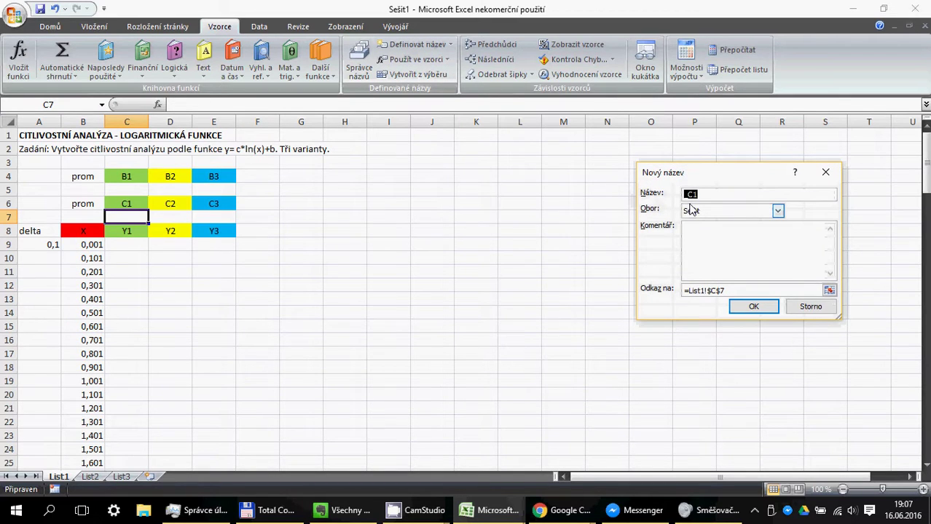
{"action": "key", "text": "BackSpace"}
{"action": "left_click", "coordinate": [692, 210]}
{"action": "left_click", "coordinate": [698, 227]}
{"action": "left_click", "coordinate": [739, 307]}
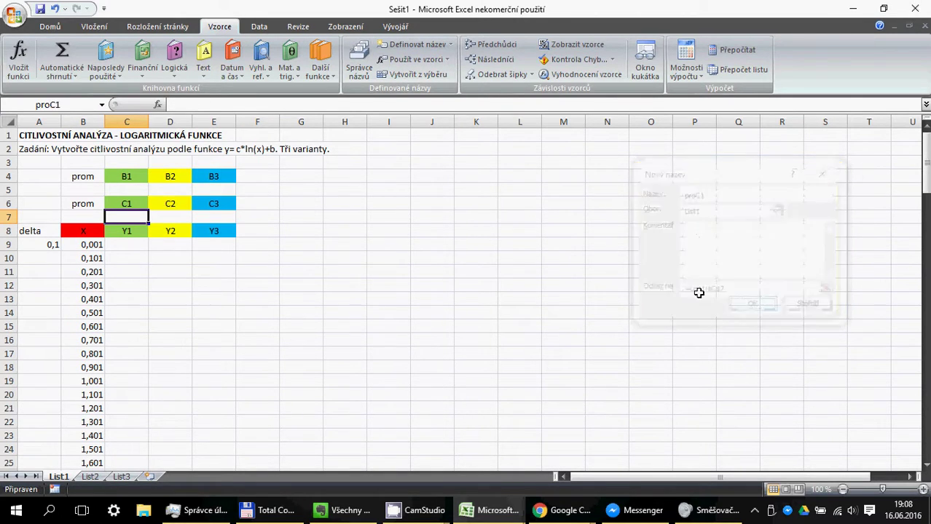
Step: Name D5 proB2 and D7 proC2, both scoped to List1
{"action": "left_click", "coordinate": [179, 191]}
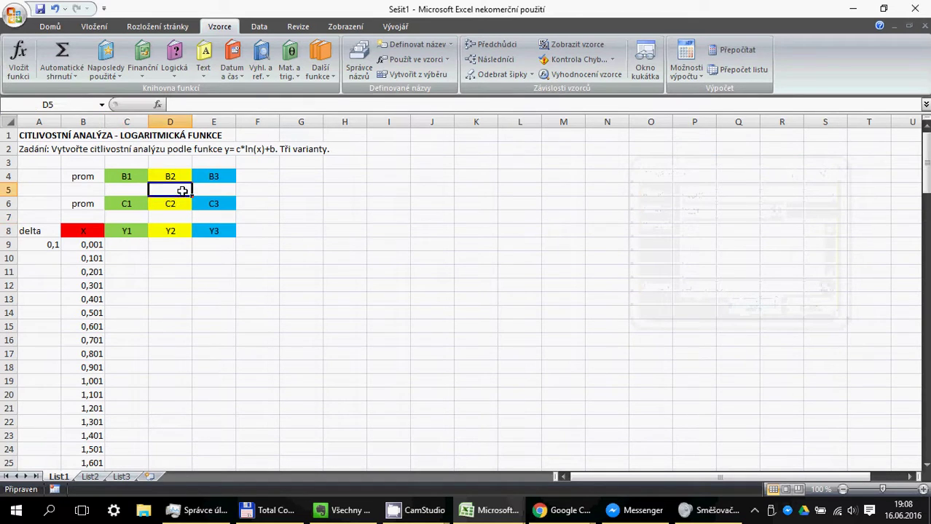
{"action": "left_click", "coordinate": [414, 45]}
{"action": "type", "text": "proB2"}
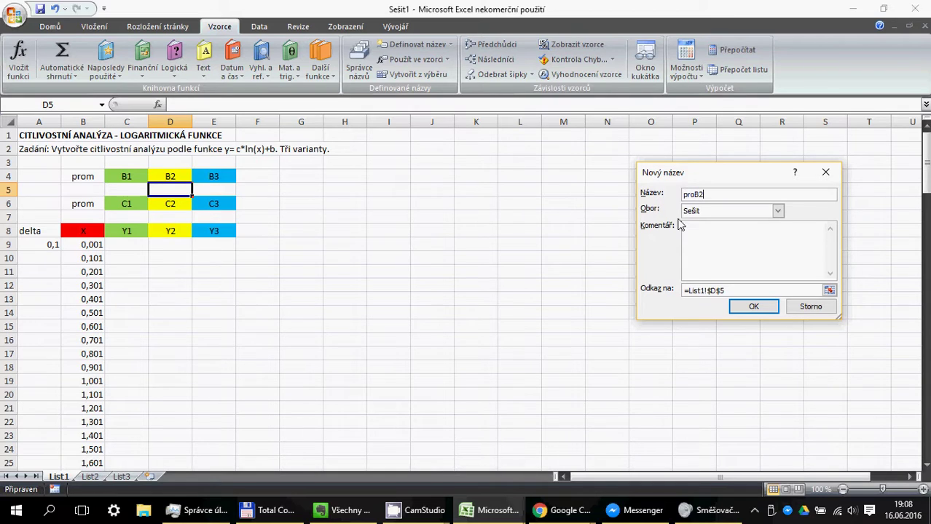
{"action": "left_click", "coordinate": [692, 212]}
{"action": "left_click", "coordinate": [700, 237]}
{"action": "left_click", "coordinate": [753, 306]}
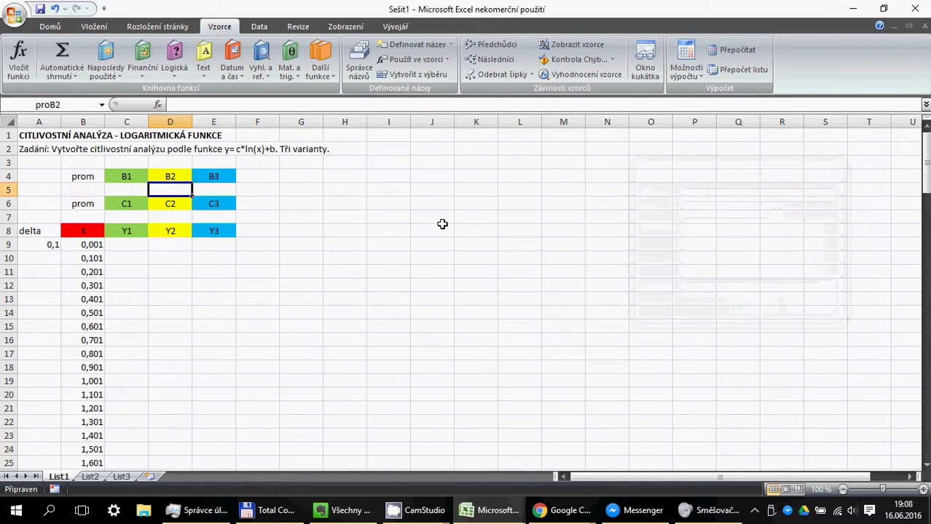
{"action": "left_click", "coordinate": [175, 217]}
{"action": "left_click", "coordinate": [412, 44]}
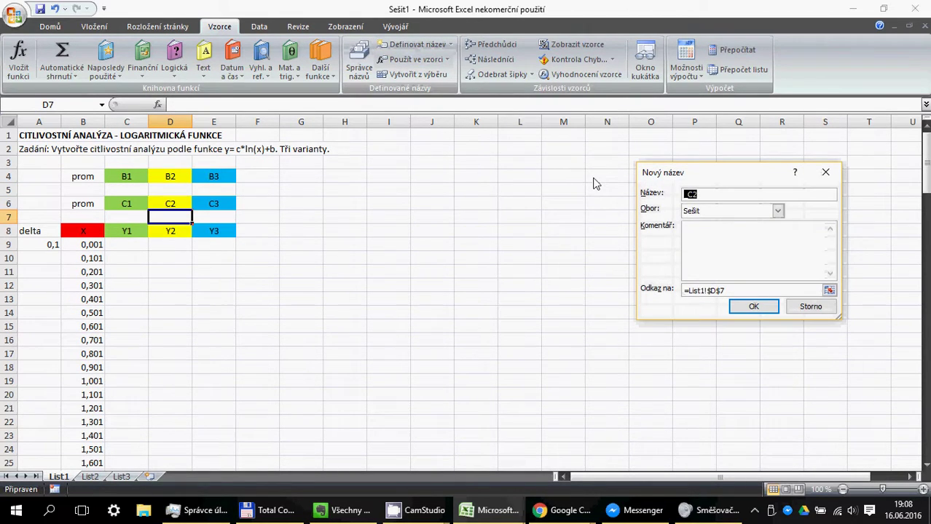
{"action": "type", "text": "pro"}
{"action": "left_click", "coordinate": [777, 211]}
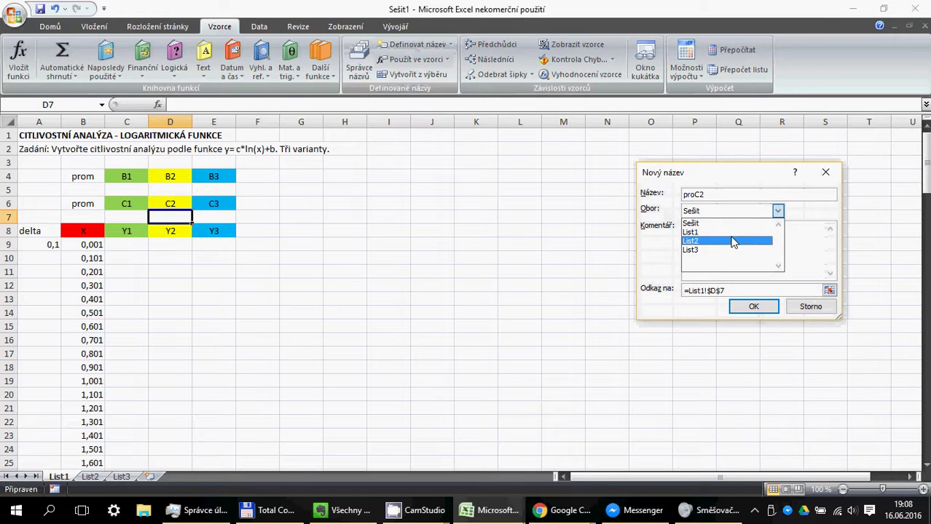
{"action": "left_click", "coordinate": [728, 241]}
{"action": "left_click", "coordinate": [753, 306]}
Step: Name E5 proB3 and E7 proC3, both scoped to List1
{"action": "left_click", "coordinate": [211, 192]}
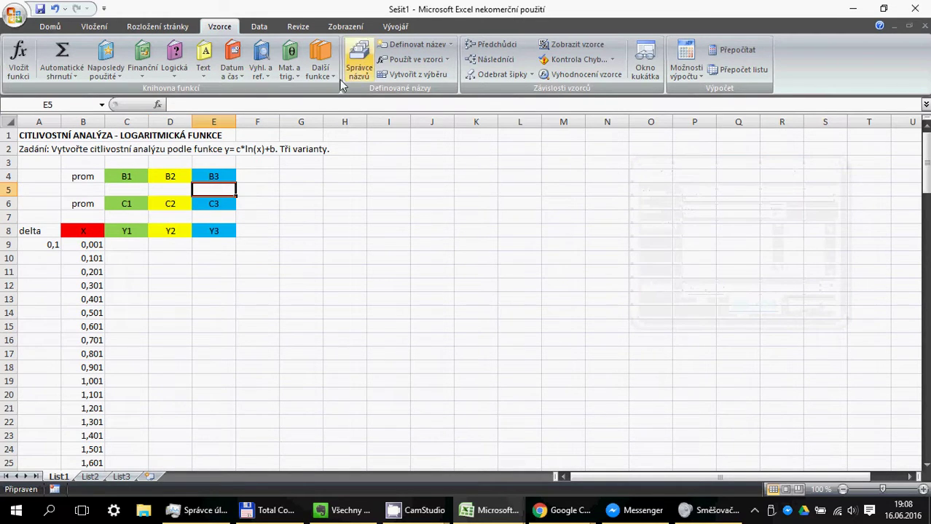
{"action": "left_click", "coordinate": [414, 44]}
{"action": "type", "text": "p"}
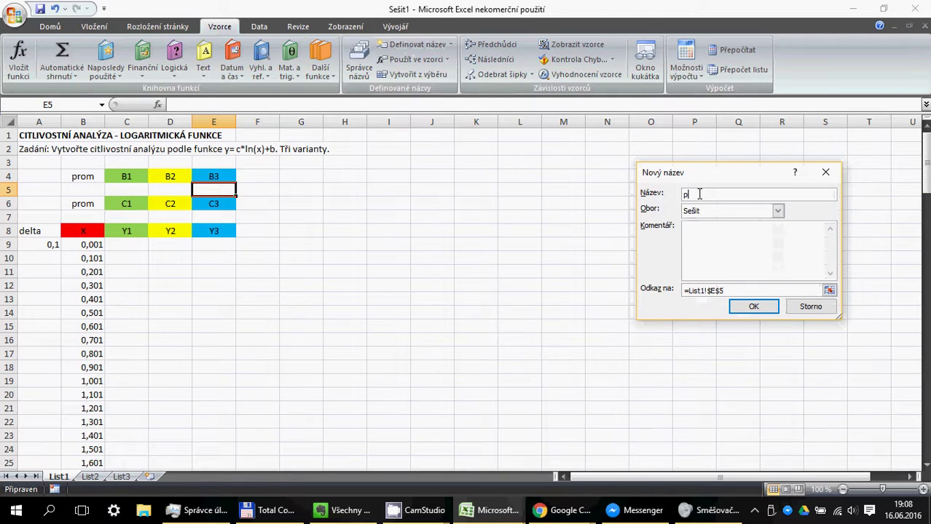
{"action": "type", "text": "roC3"}
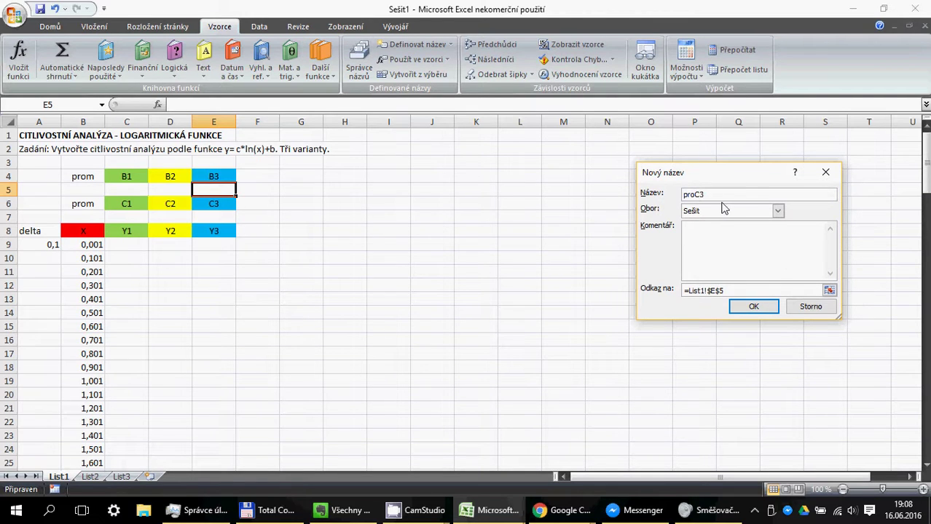
{"action": "left_click", "coordinate": [723, 209]}
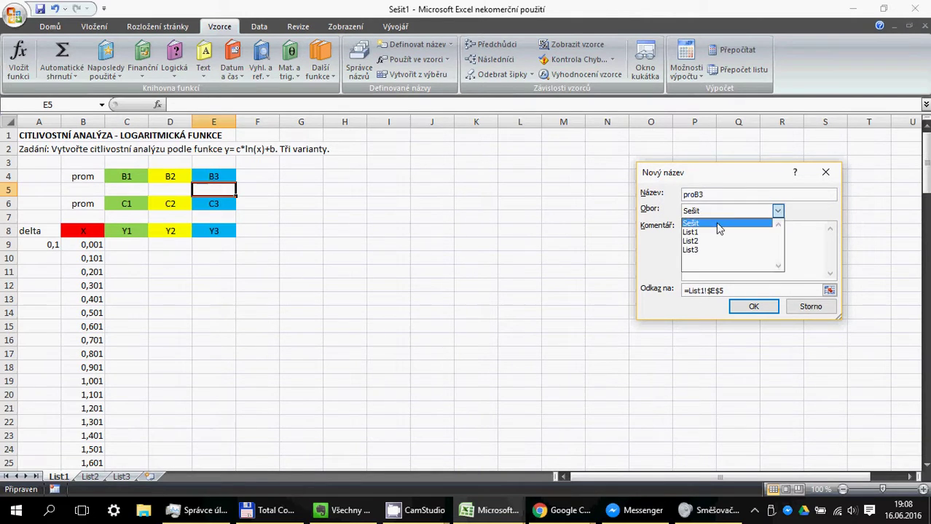
{"action": "left_click", "coordinate": [719, 226]}
{"action": "left_click", "coordinate": [740, 310]}
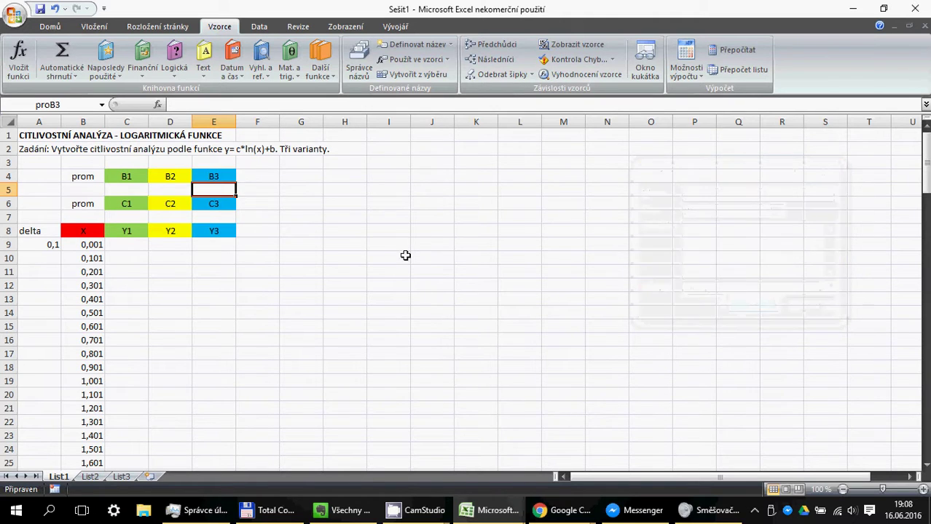
{"action": "left_click", "coordinate": [213, 217]}
{"action": "left_click", "coordinate": [402, 48]}
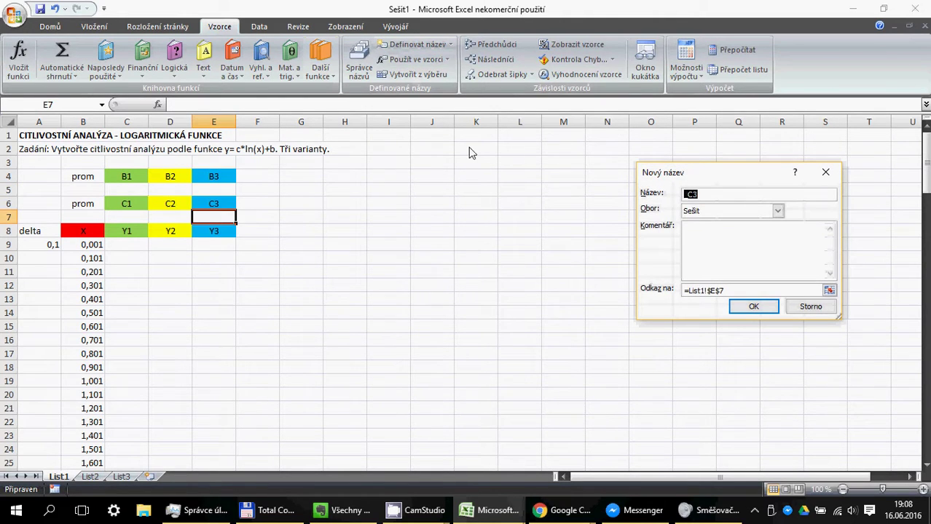
{"action": "type", "text": "proC3"}
{"action": "left_click", "coordinate": [728, 211]}
{"action": "left_click", "coordinate": [710, 226]}
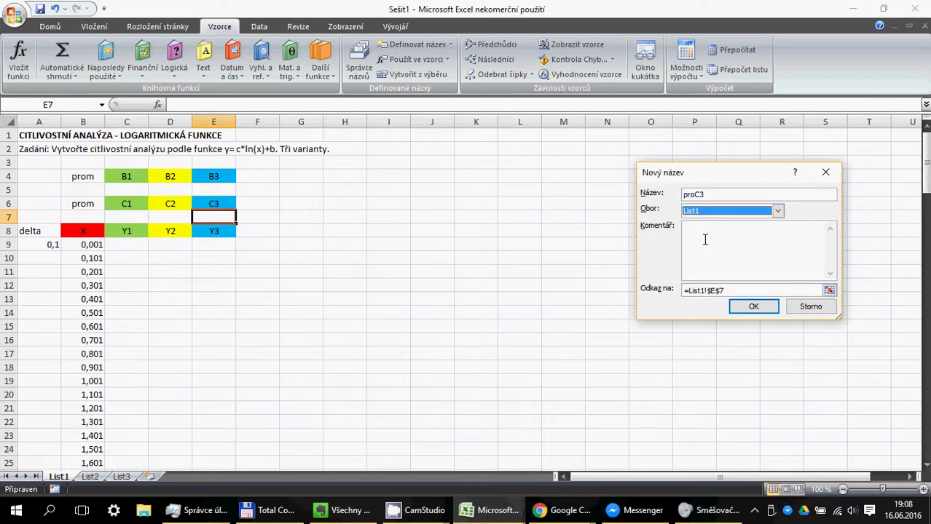
{"action": "left_click", "coordinate": [751, 309]}
{"action": "left_click", "coordinate": [146, 243]}
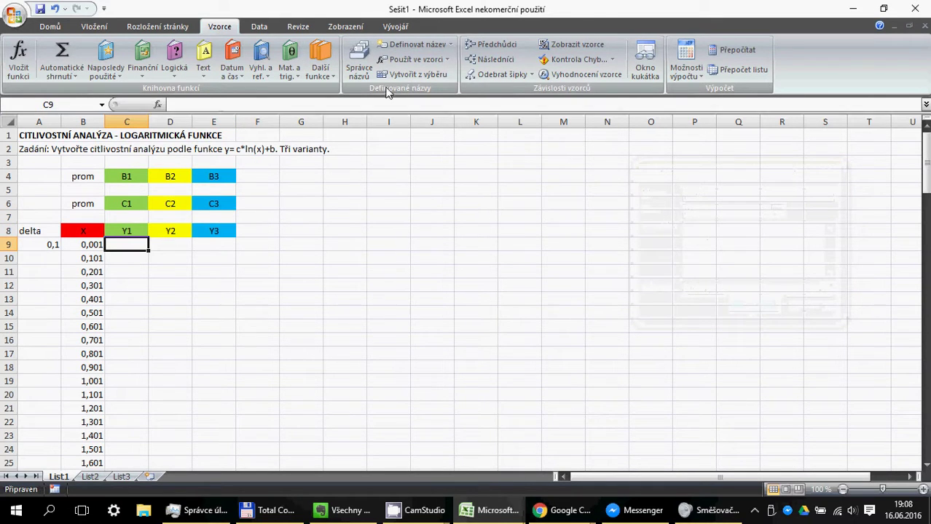
{"action": "left_click", "coordinate": [358, 67]}
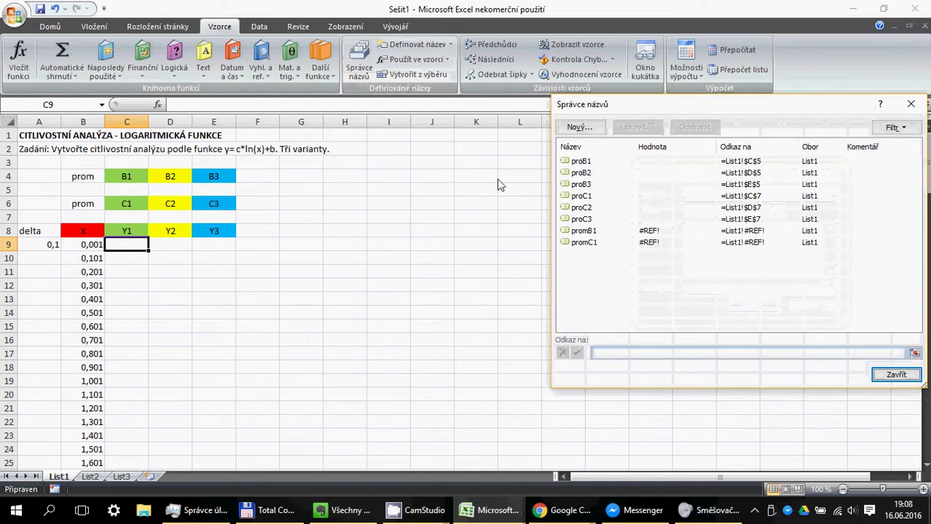
{"action": "left_click", "coordinate": [582, 221]}
{"action": "left_click", "coordinate": [580, 167], "text": "shift"}
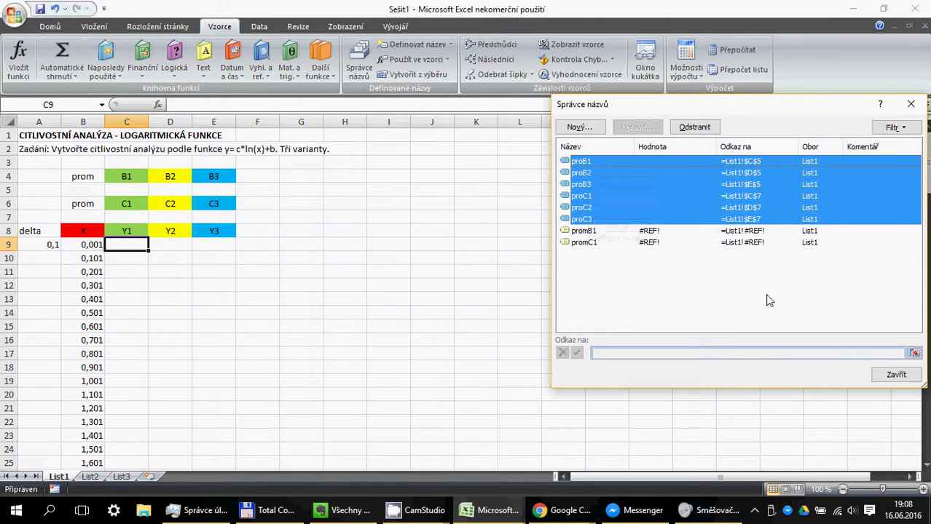
{"action": "left_click", "coordinate": [887, 380]}
{"action": "left_click", "coordinate": [359, 71]}
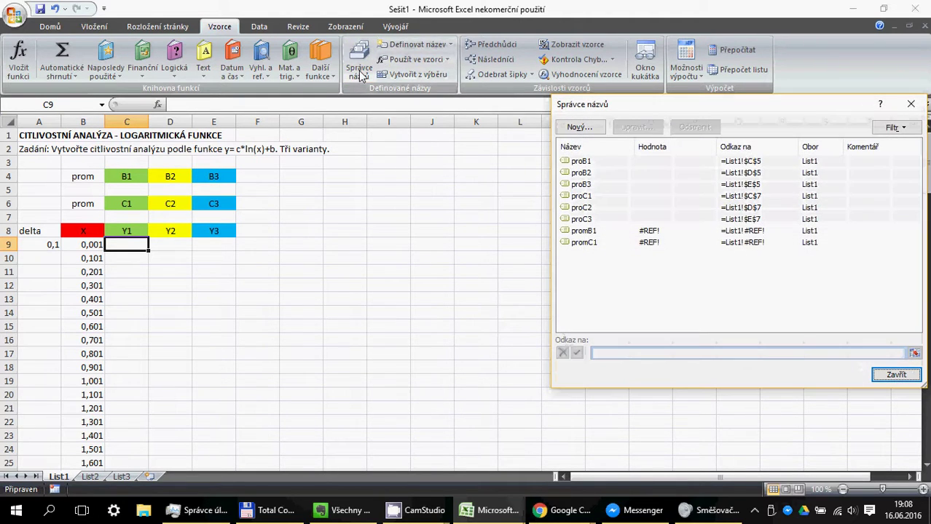
{"action": "left_click", "coordinate": [910, 104]}
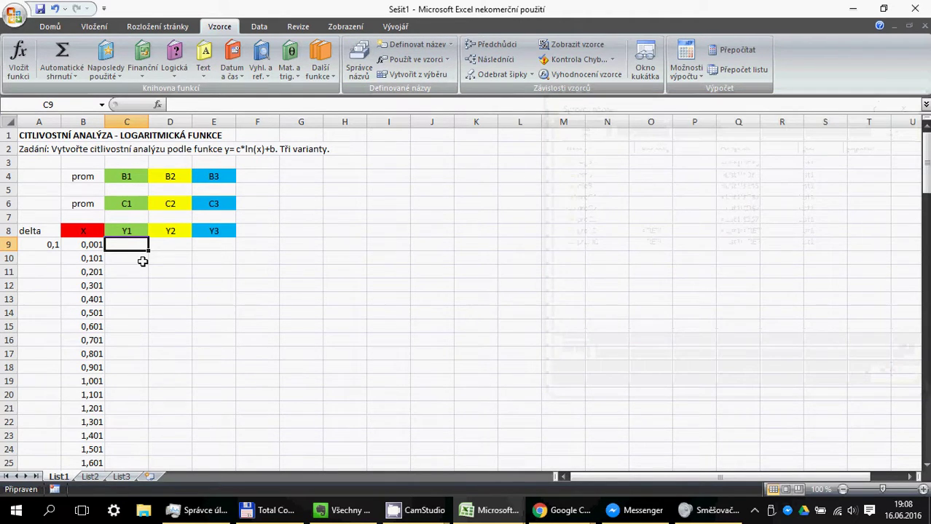
{"action": "left_click", "coordinate": [120, 217]}
{"action": "left_click", "coordinate": [127, 190]}
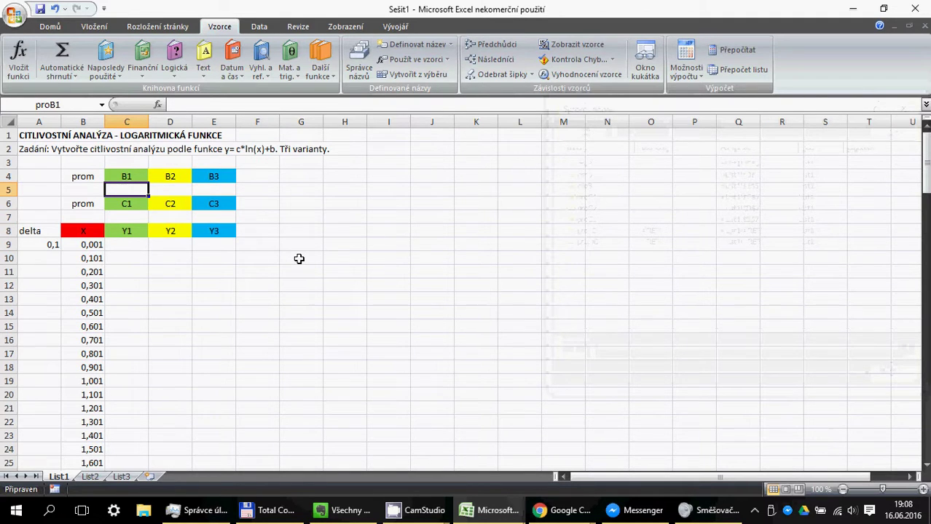
Step: Enter 1 in C5 (B1) and 0 in C7 (C1)
{"action": "type", "text": "1"}
{"action": "key", "text": "Return"}
{"action": "key", "text": "Return"}
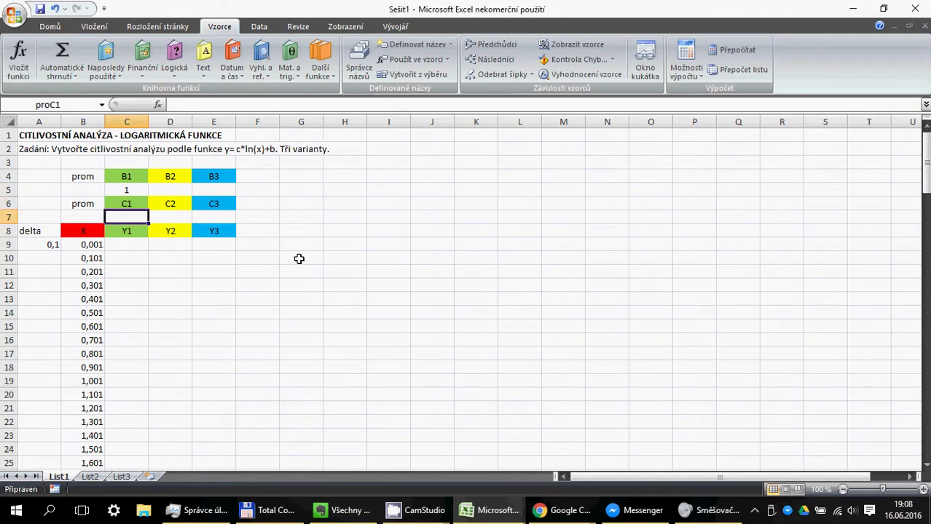
{"action": "key", "text": "Down"}
{"action": "key", "text": "Up"}
{"action": "key", "text": "Down"}
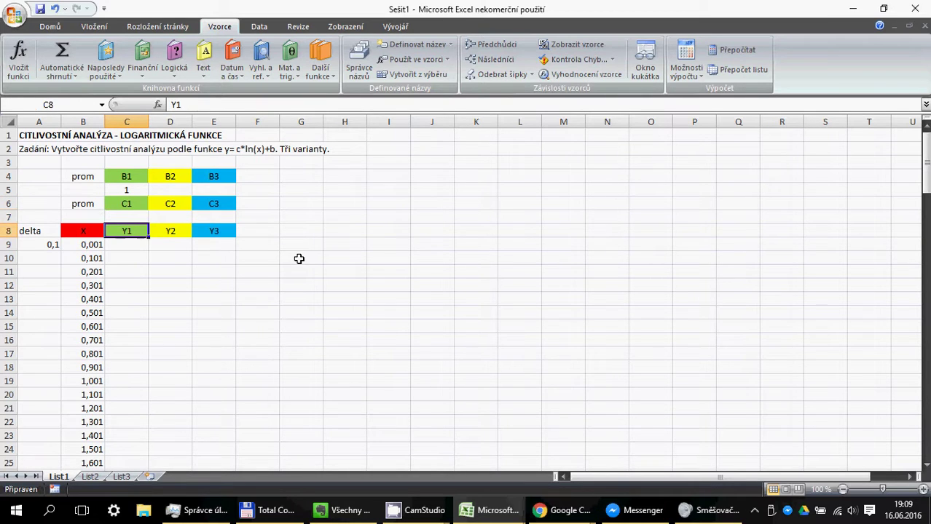
{"action": "key", "text": "Up"}
{"action": "type", "text": "0"}
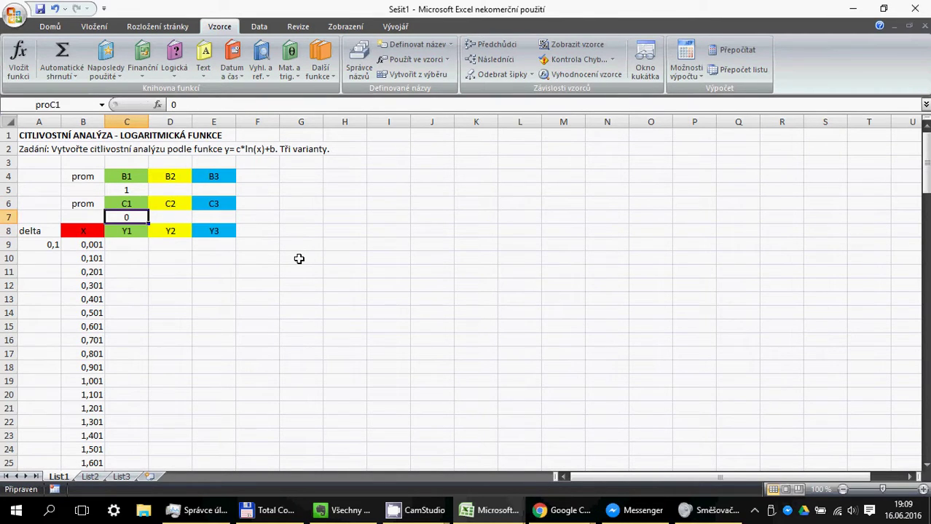
{"action": "key", "text": "Tab"}
Step: Enter 0 in D5 (B2) and 0 in D7 (C2)
{"action": "key", "text": "Up"}
{"action": "key", "text": "Up"}
{"action": "type", "text": "0"}
{"action": "key", "text": "Return"}
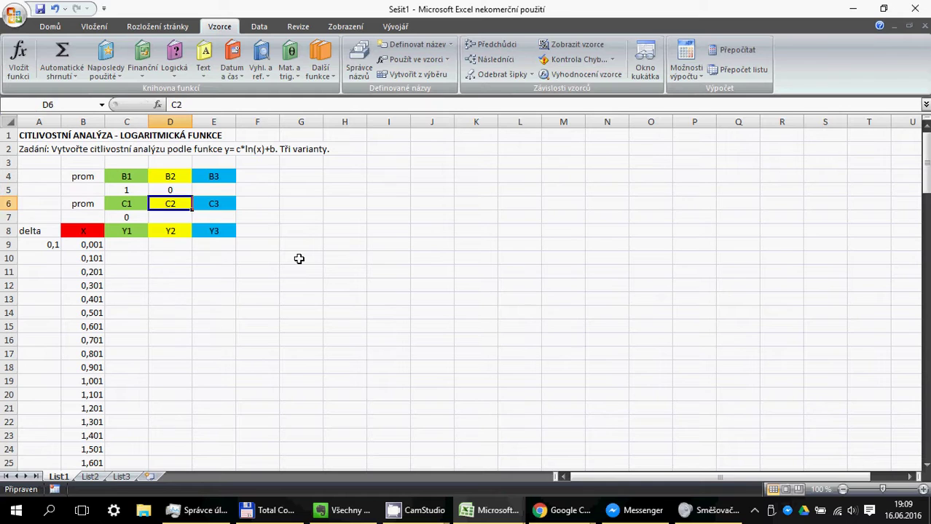
{"action": "key", "text": "Return"}
{"action": "type", "text": "0"}
{"action": "key", "text": "Up"}
{"action": "key", "text": "Up"}
Step: Enter -1 in E5 (B3) and 0 in E7 (C3)
{"action": "key", "text": "Right"}
{"action": "key", "text": "Down"}
{"action": "key", "text": "Up"}
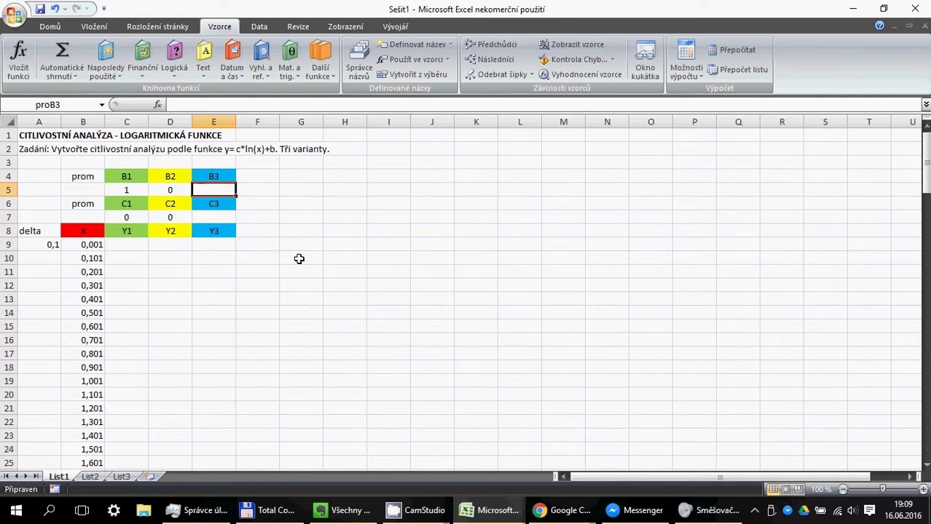
{"action": "type", "text": "-1"}
{"action": "key", "text": "Return"}
{"action": "key", "text": "Return"}
{"action": "type", "text": "0"}
{"action": "key", "text": "Return"}
{"action": "key", "text": "Return"}
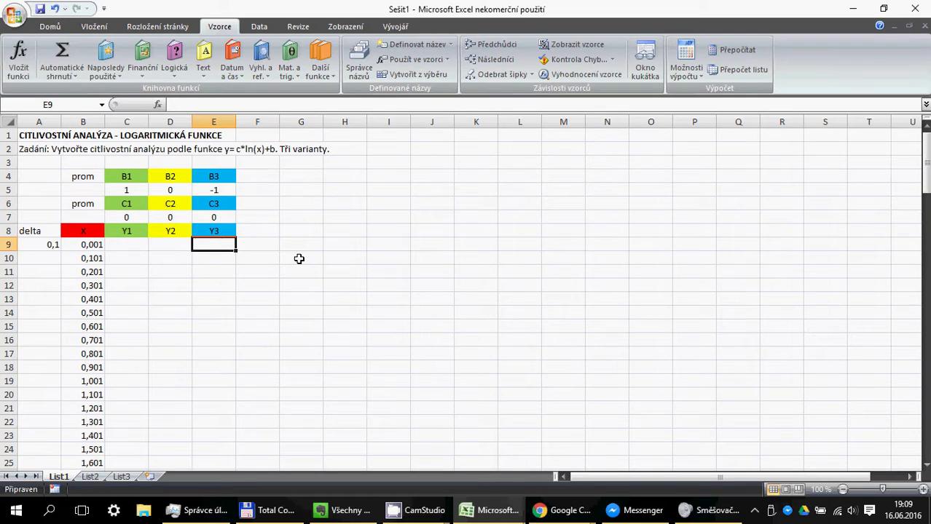
{"action": "key", "text": "Left"}
{"action": "key", "text": "Left"}
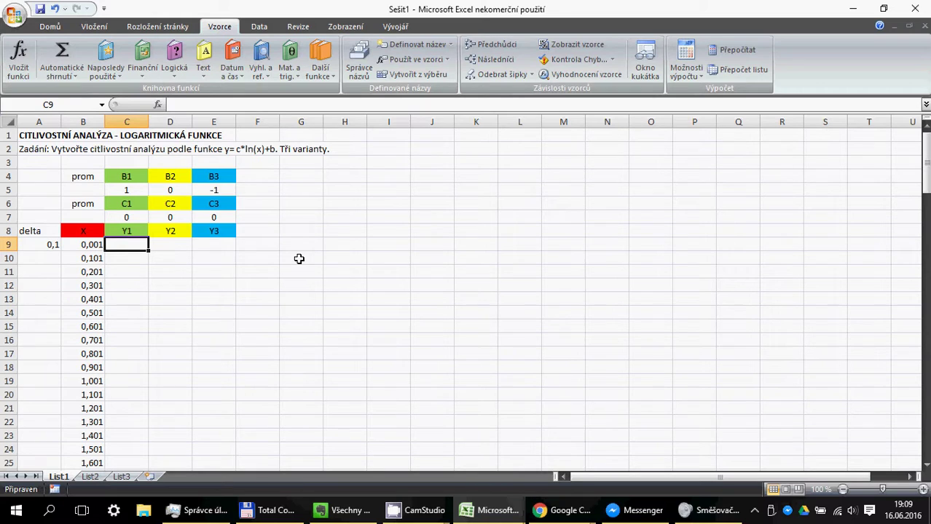
Step: Enter =proC1*LOG(B9)+proB1 in C9 using the named parameters, giving 1
{"action": "type", "text": "="}
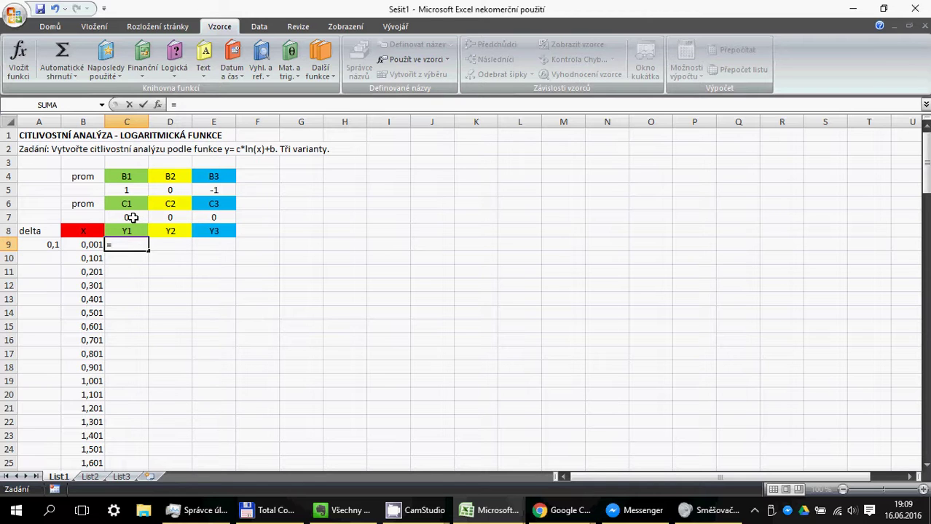
{"action": "type", "text": "pro"}
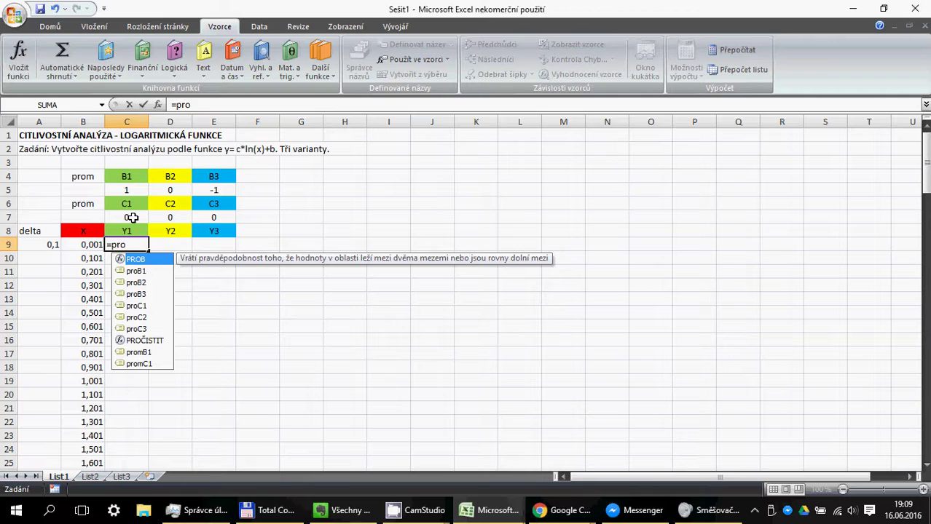
{"action": "left_click", "coordinate": [137, 309]}
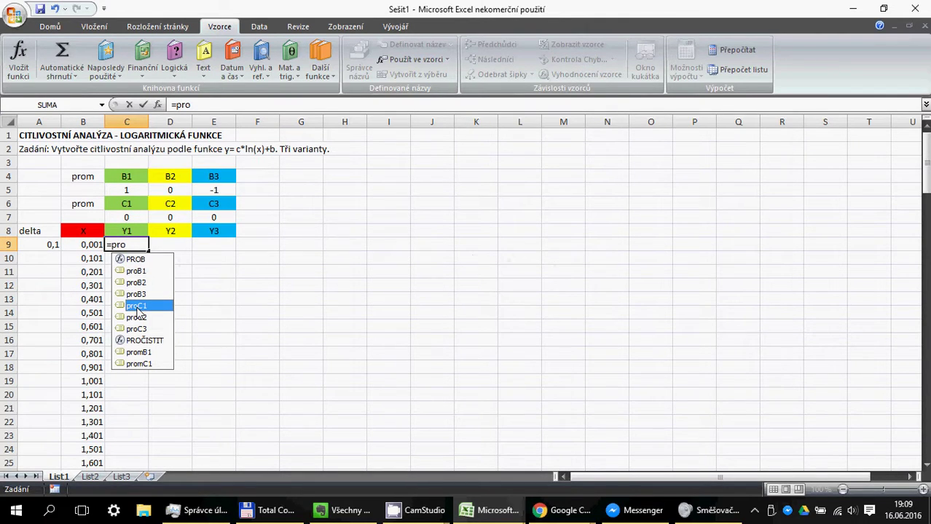
{"action": "double_click", "coordinate": [137, 306]}
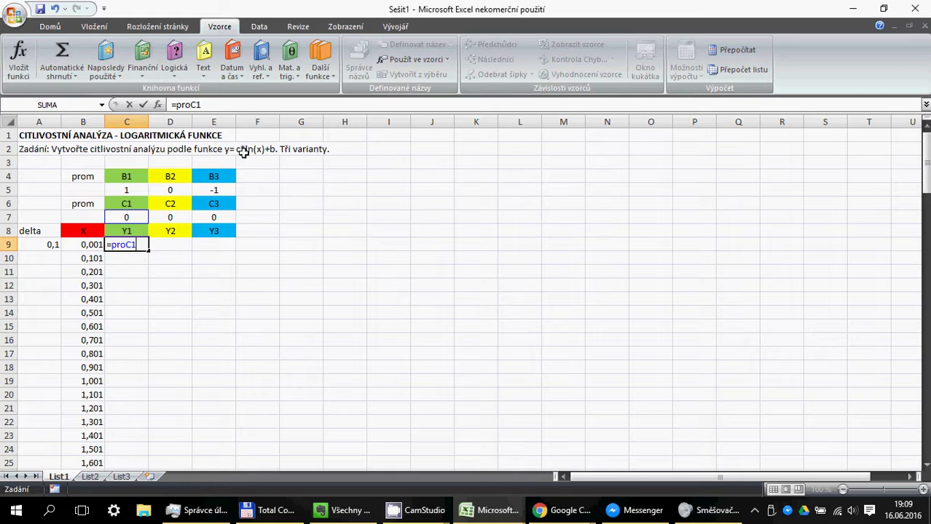
{"action": "type", "text": "*log"}
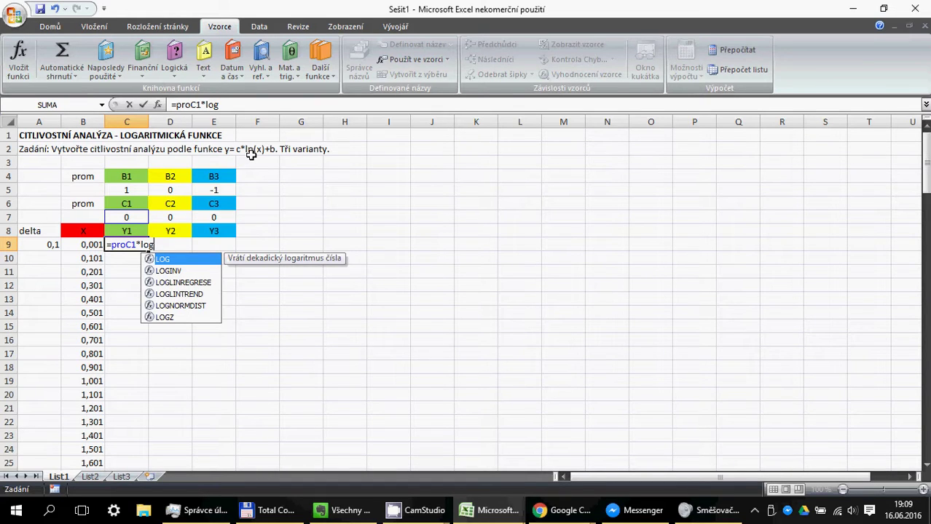
{"action": "type", "text": "("}
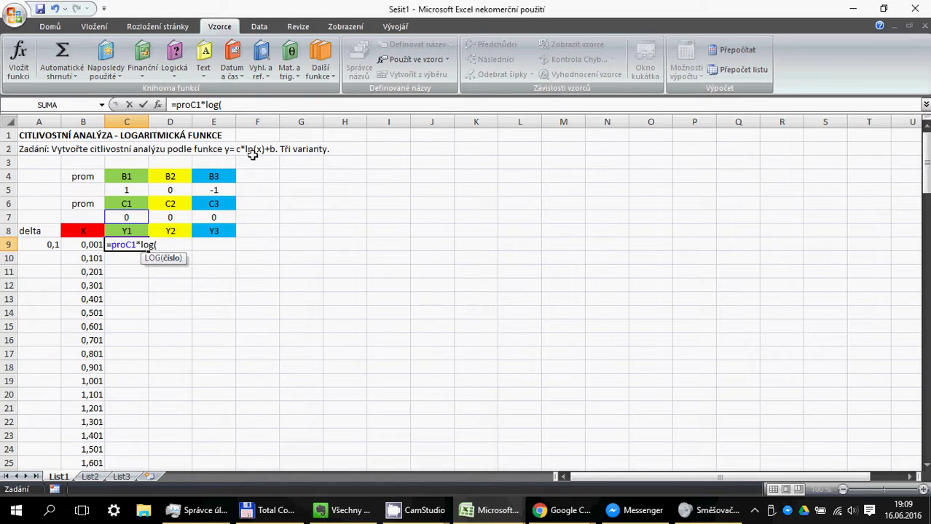
{"action": "left_click", "coordinate": [85, 245]}
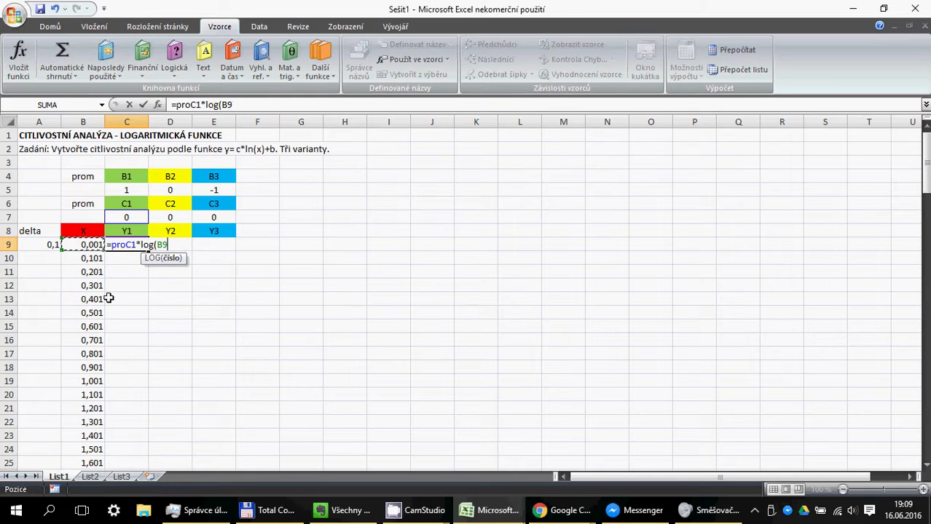
{"action": "type", "text": ")+"}
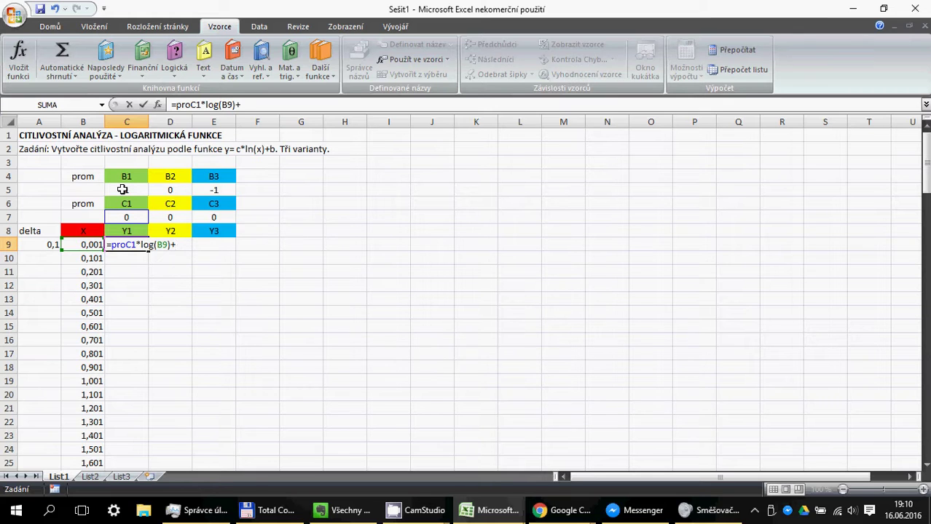
{"action": "type", "text": "proB"}
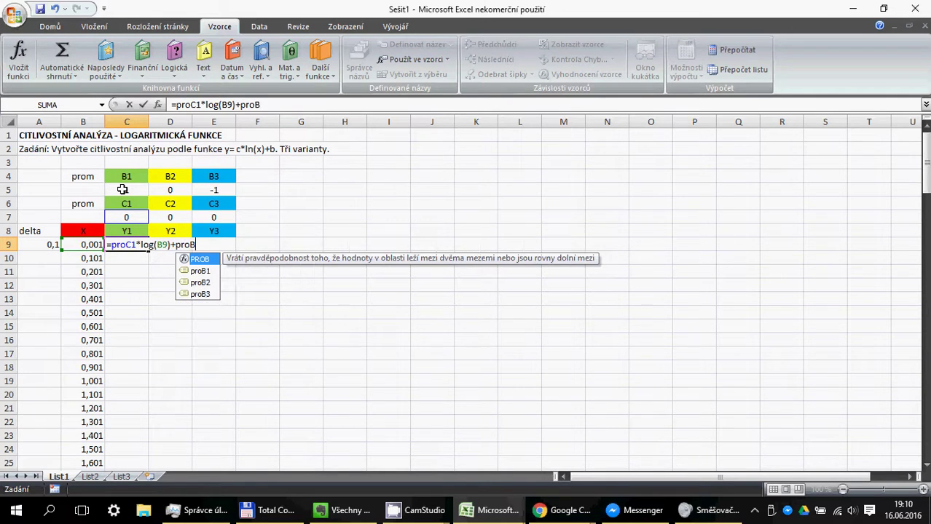
{"action": "type", "text": "1"}
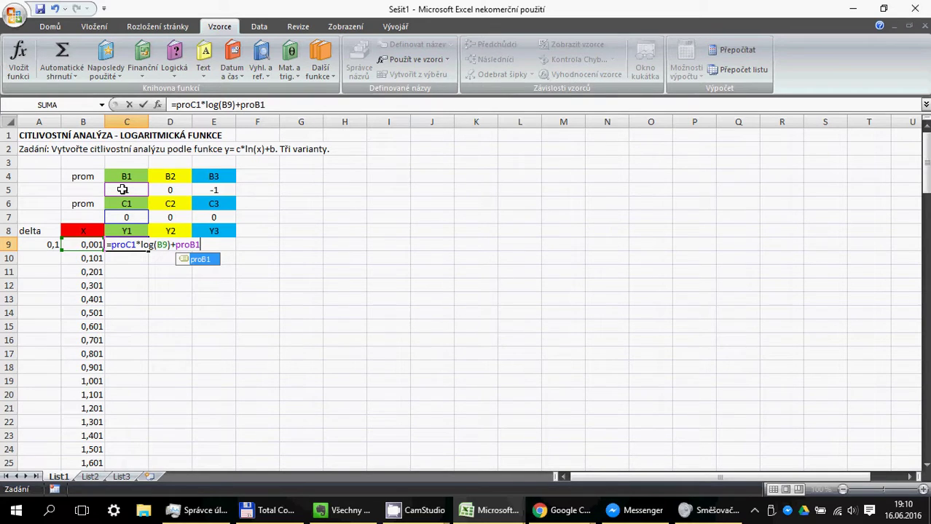
{"action": "key", "text": "Escape"}
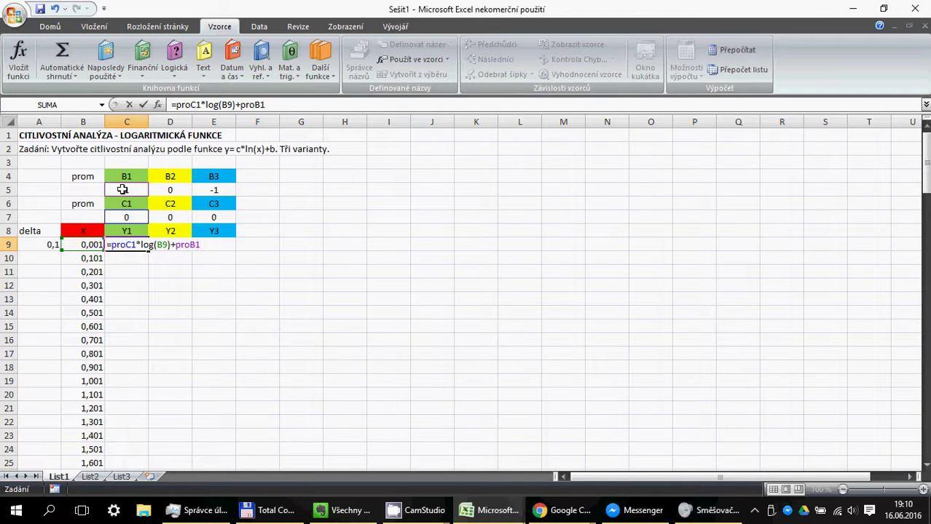
{"action": "key", "text": "Return"}
{"action": "key", "text": "Up"}
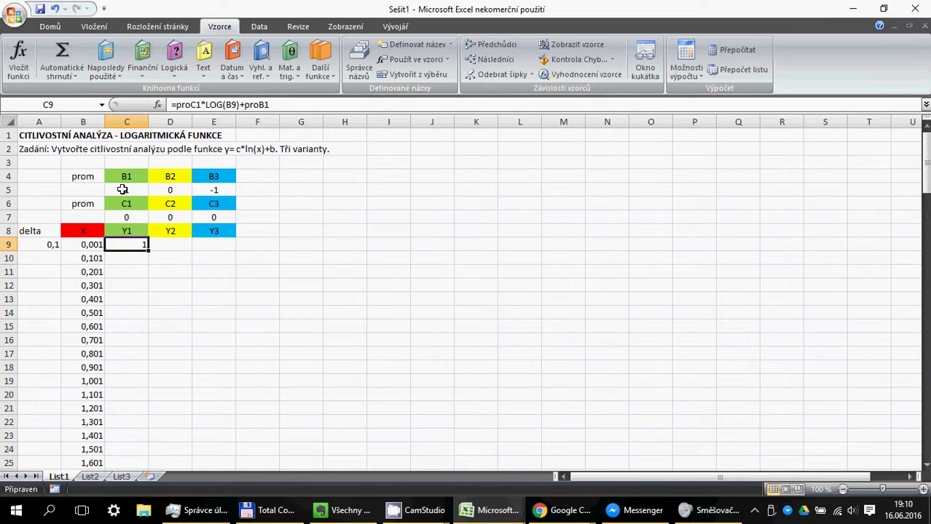
Step: Copy the Y1 formula down to row 20 and set B1 to 0 and C1 to 1
{"action": "left_click_drag", "start_coordinate": [148, 249], "coordinate": [135, 394]}
{"action": "left_click", "coordinate": [127, 257]}
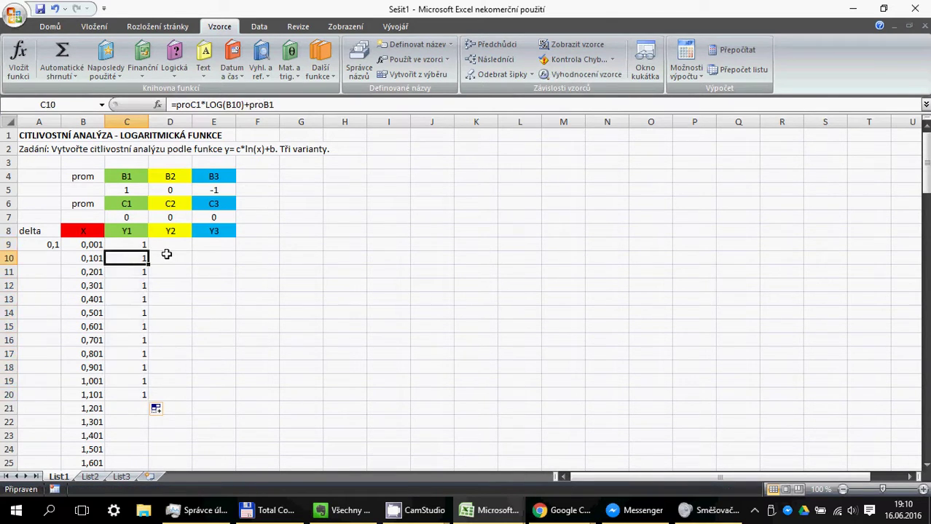
{"action": "left_click_drag", "start_coordinate": [138, 245], "coordinate": [135, 388]}
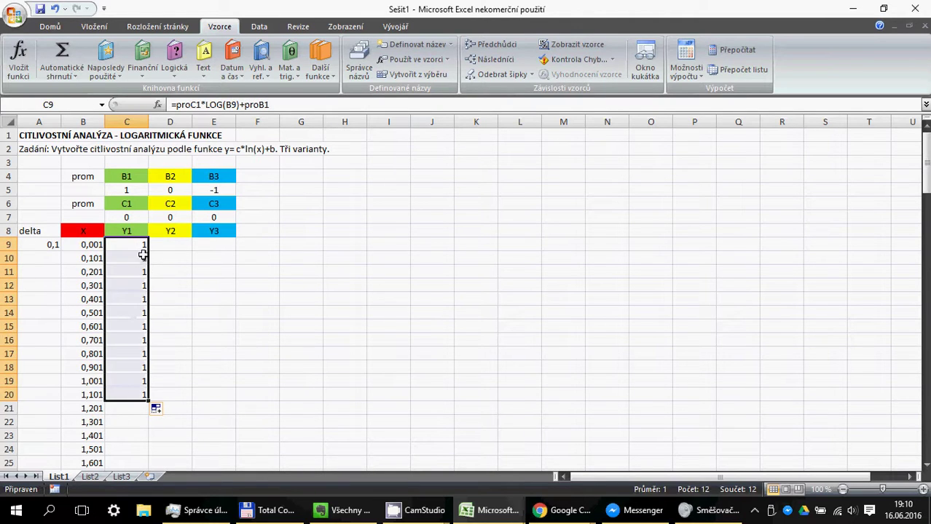
{"action": "left_click", "coordinate": [135, 191]}
{"action": "type", "text": "0"}
{"action": "key", "text": "Return"}
{"action": "key", "text": "Return"}
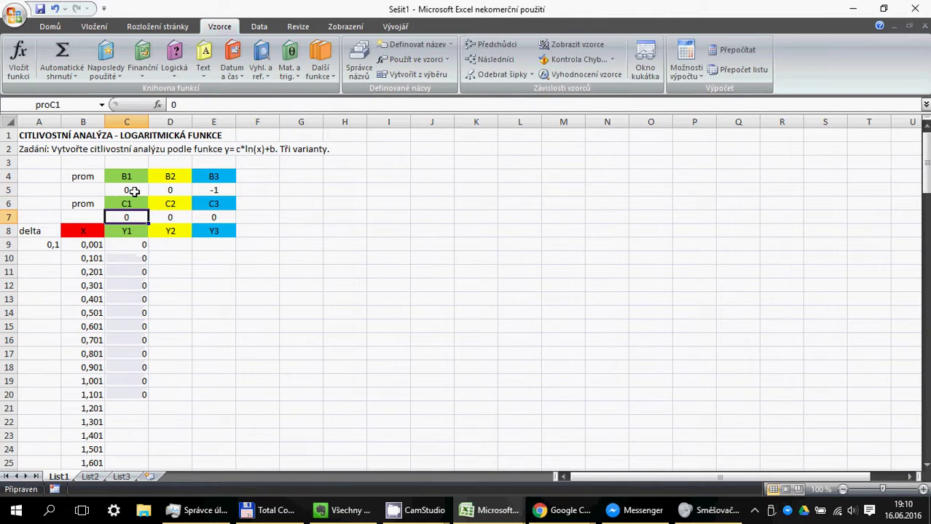
{"action": "type", "text": "1"}
{"action": "key", "text": "Return"}
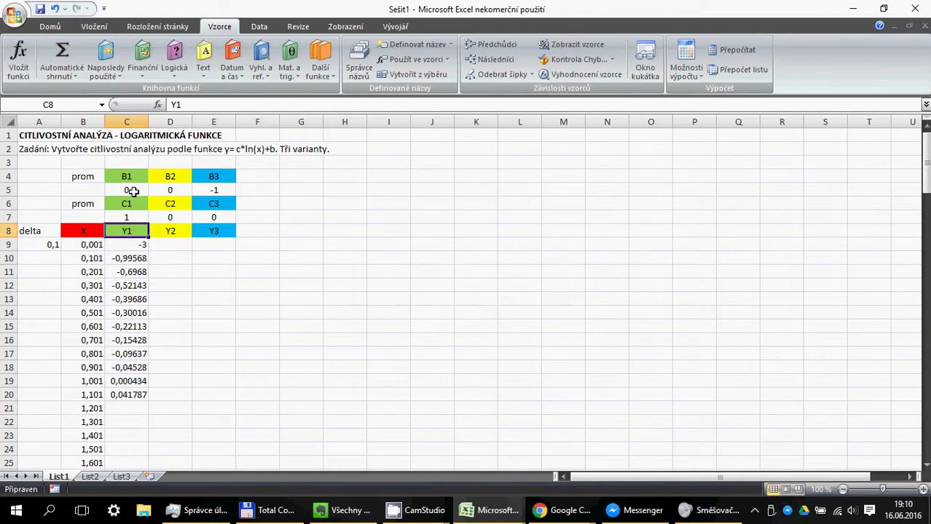
Step: Set parameter B3 to 0 and C3 to -1
{"action": "left_click", "coordinate": [140, 245]}
{"action": "left_click", "coordinate": [212, 190]}
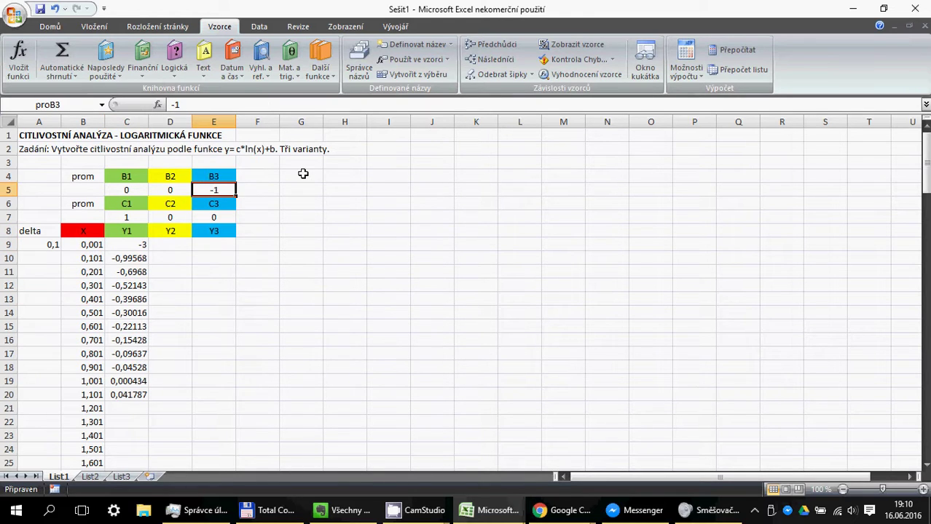
{"action": "type", "text": "0"}
{"action": "key", "text": "Return"}
{"action": "key", "text": "Return"}
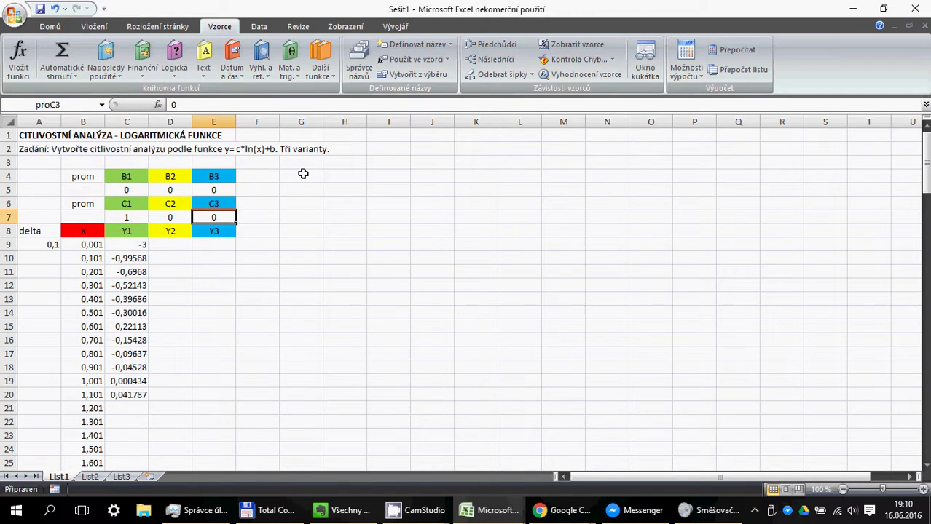
{"action": "type", "text": "-1"}
{"action": "key", "text": "Return"}
Step: Fill the Y1 formula from C9 down to C109
{"action": "left_click", "coordinate": [125, 246]}
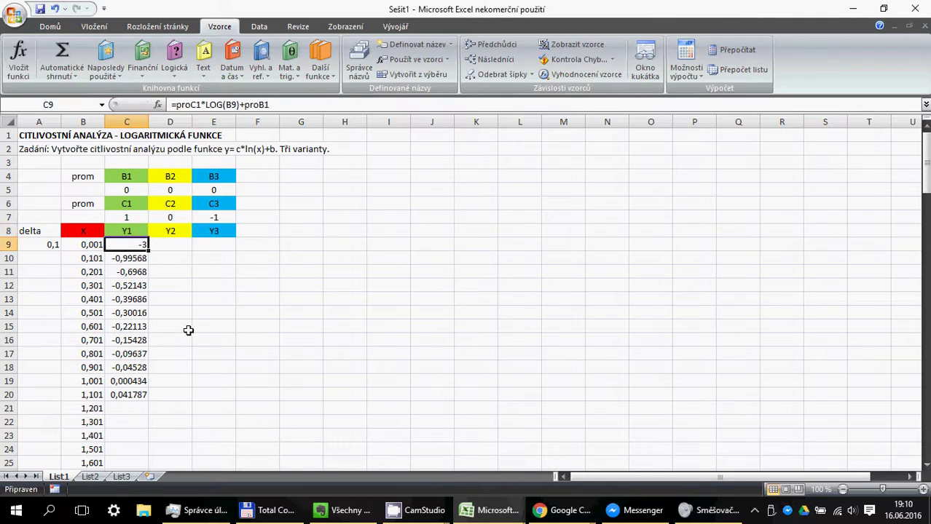
{"action": "scroll", "coordinate": [170, 332], "scroll_direction": "down", "scroll_amount": 1}
{"action": "left_click_drag", "start_coordinate": [147, 210], "coordinate": [156, 440]}
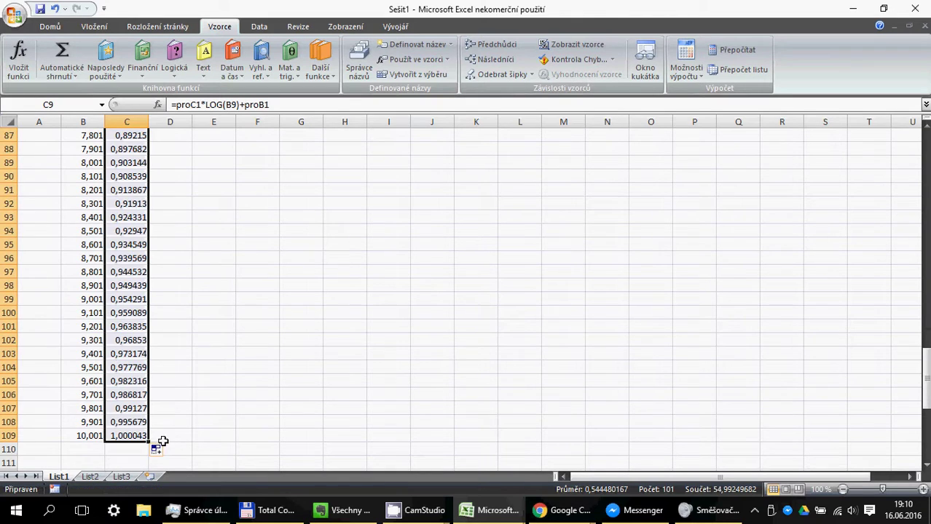
{"action": "scroll", "coordinate": [166, 433], "scroll_direction": "up", "scroll_amount": 4}
{"action": "scroll", "coordinate": [166, 433], "scroll_direction": "up", "scroll_amount": 20}
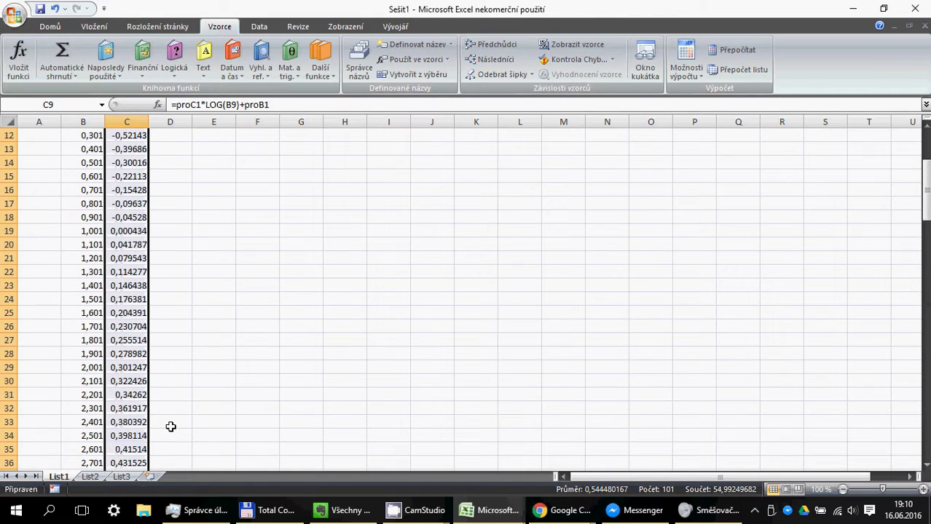
{"action": "left_click", "coordinate": [176, 246]}
{"action": "left_click", "coordinate": [142, 246]}
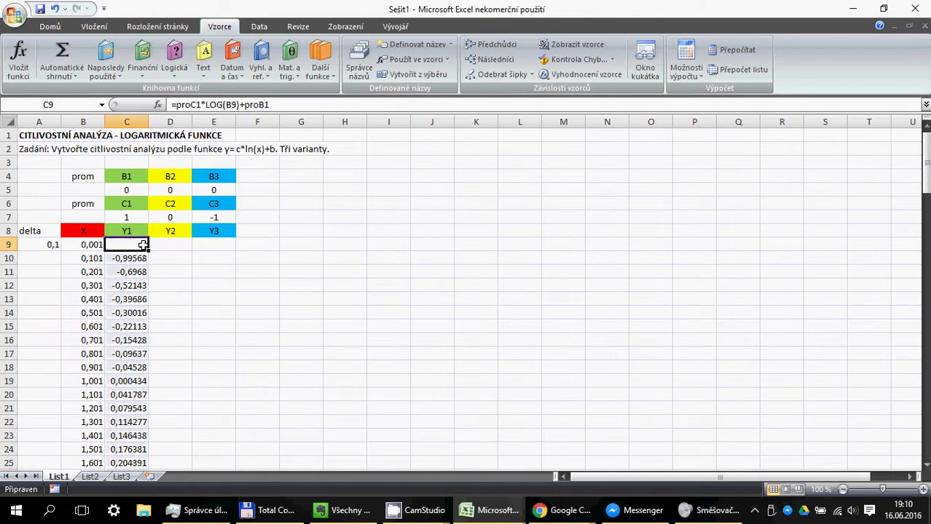
Step: Enter the Y2 formula =proC2*LOG(B9)+proB2 in cell D9, which shows 0
{"action": "left_click", "coordinate": [176, 244]}
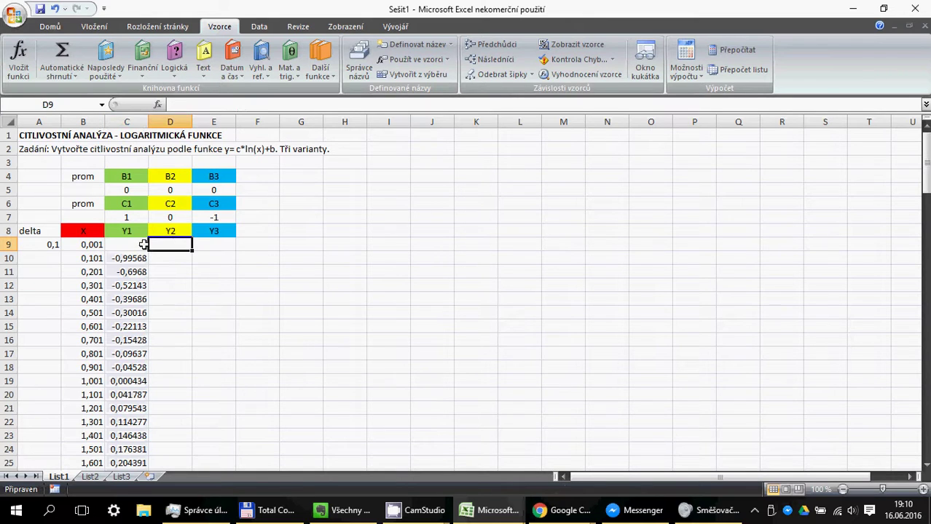
{"action": "left_click", "coordinate": [142, 244]}
{"action": "left_click", "coordinate": [169, 244]}
{"action": "type", "text": "="}
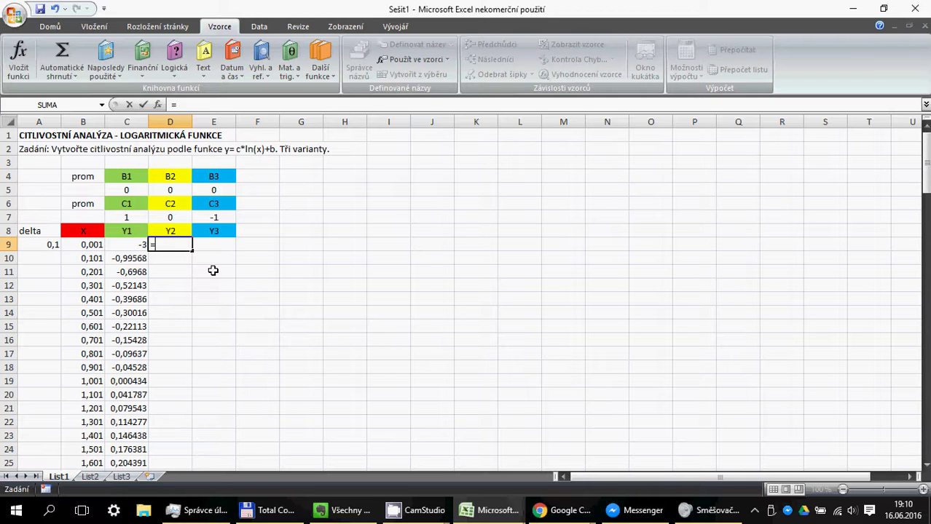
{"action": "type", "text": "pr"}
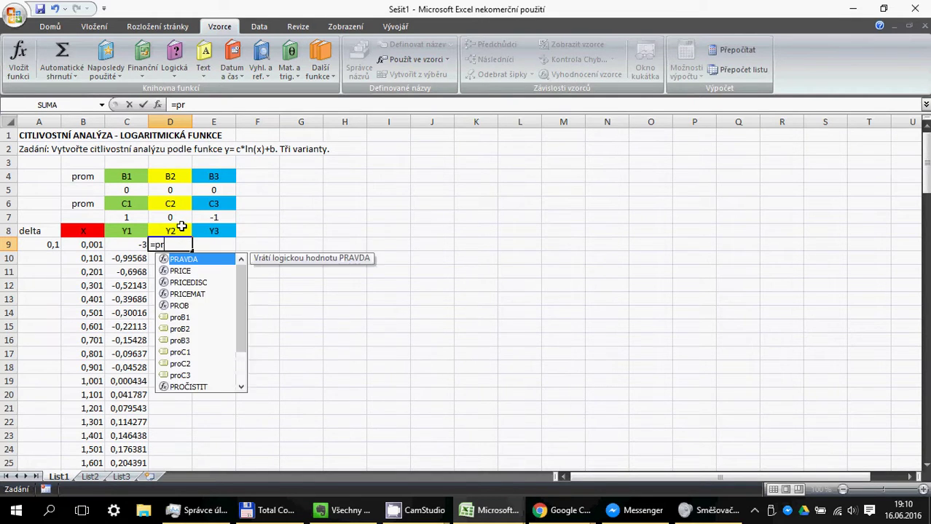
{"action": "type", "text": "oC"}
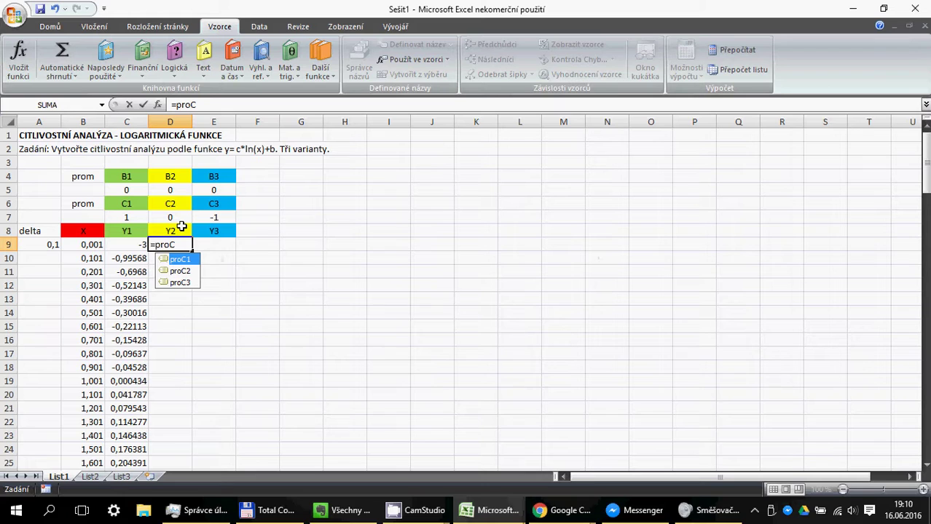
{"action": "type", "text": "2"}
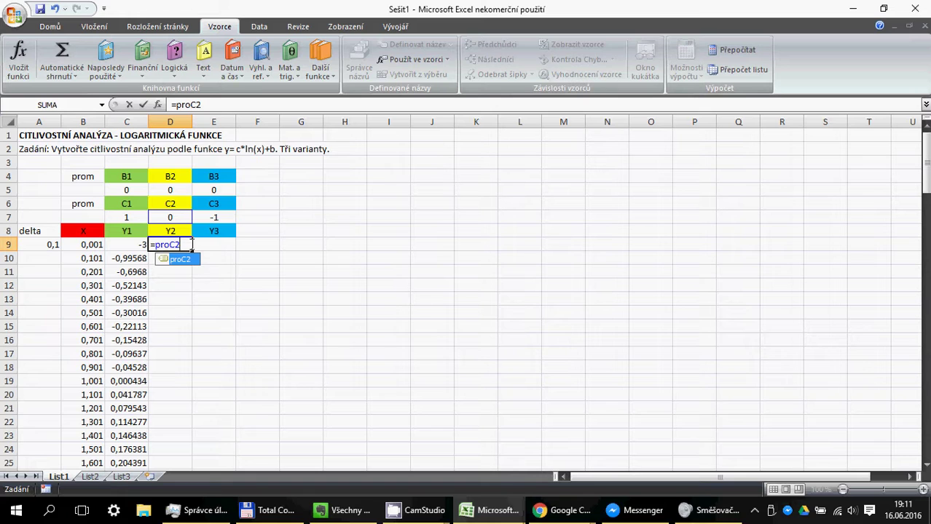
{"action": "type", "text": "*"}
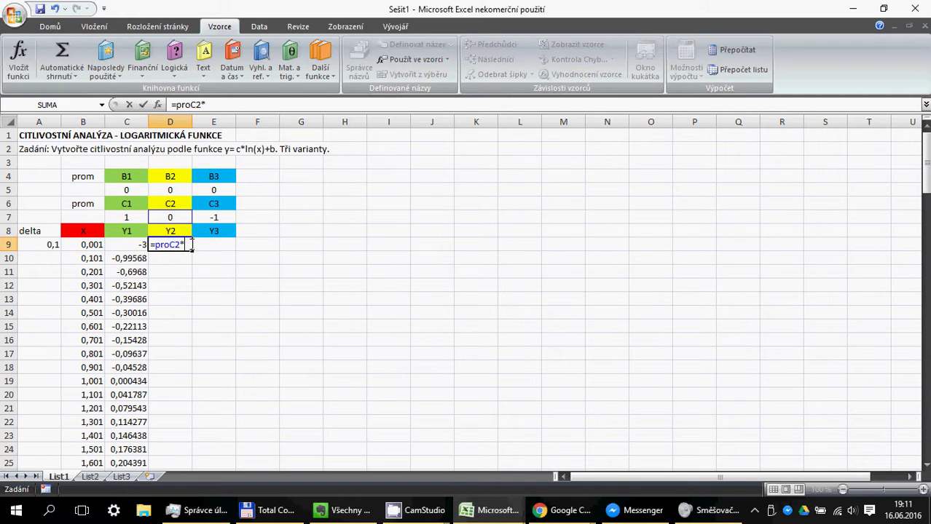
{"action": "type", "text": "log("}
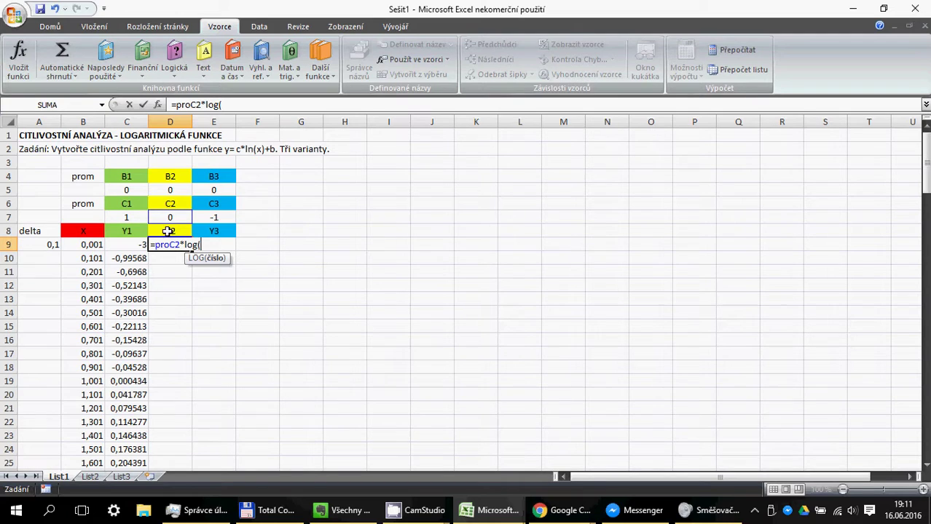
{"action": "left_click", "coordinate": [97, 244]}
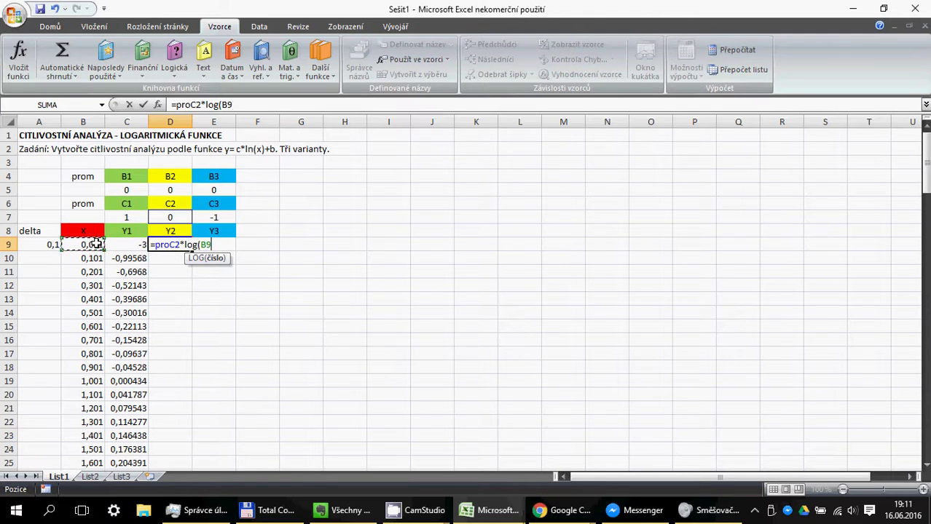
{"action": "type", "text": ")+"}
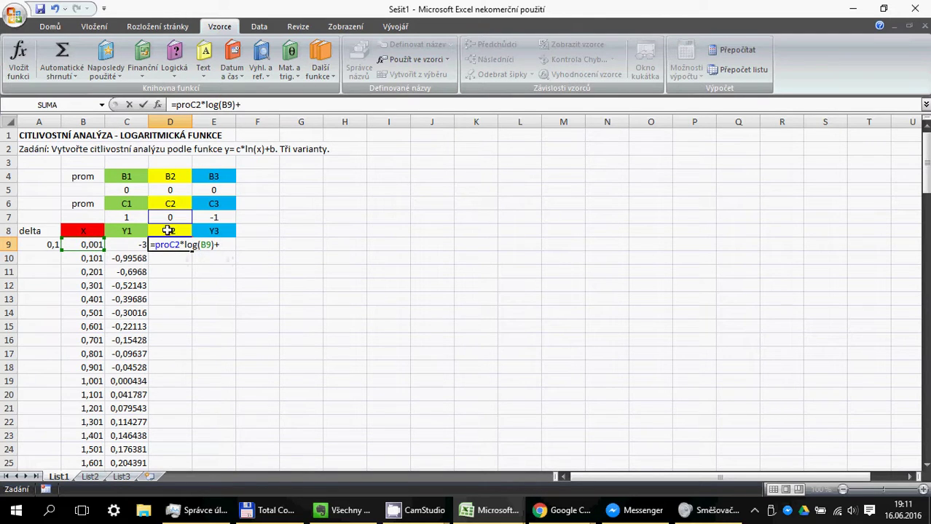
{"action": "type", "text": "pro"}
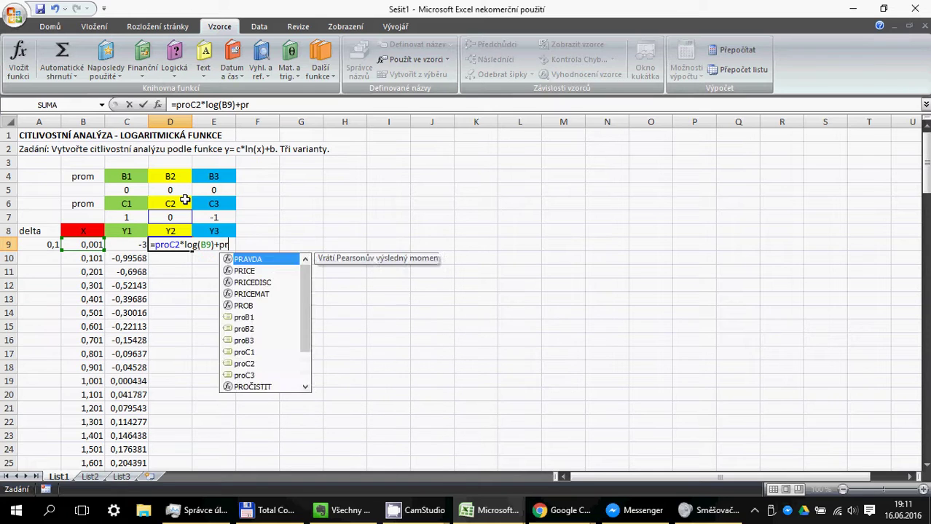
{"action": "type", "text": "B2"}
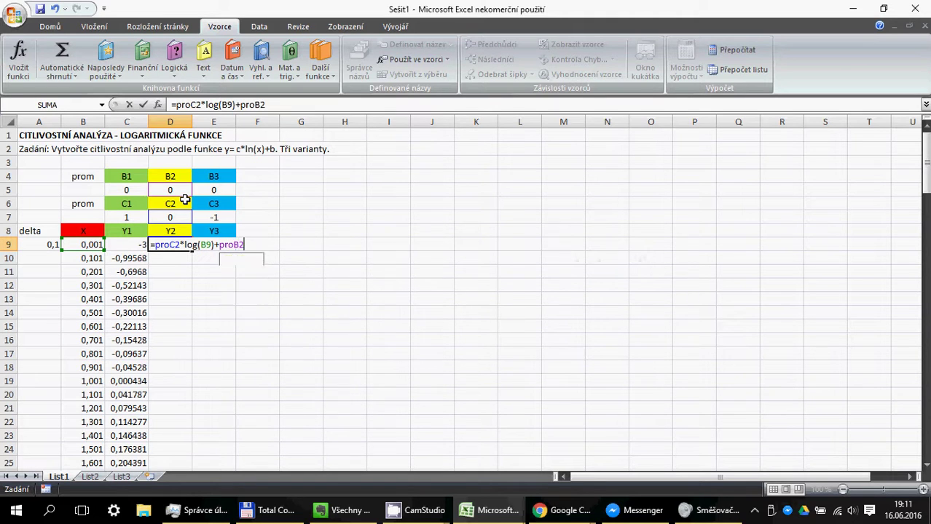
{"action": "key", "text": "Return"}
{"action": "key", "text": "Up"}
{"action": "key", "text": "Right"}
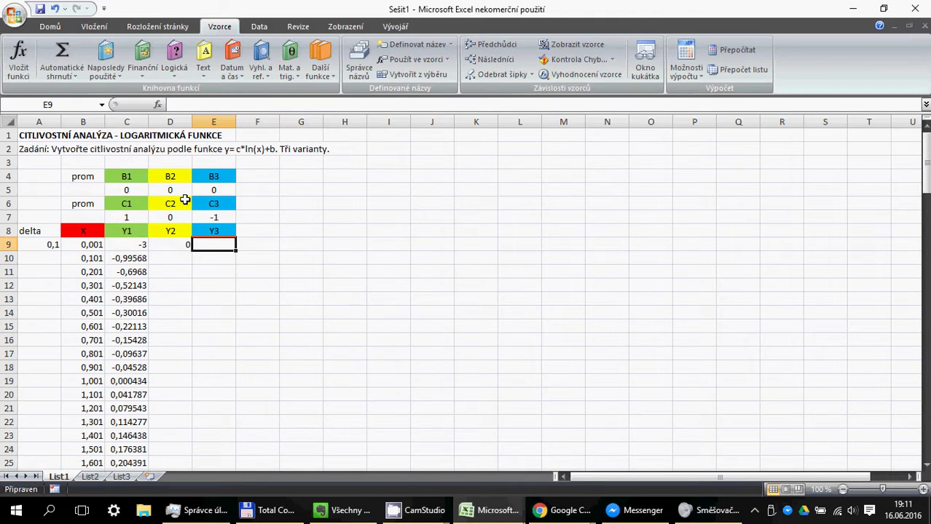
Step: Enter the Y3 formula =proC3*LOG(B9)+proB3 in cell E9, which shows 3
{"action": "key", "text": "F2"}
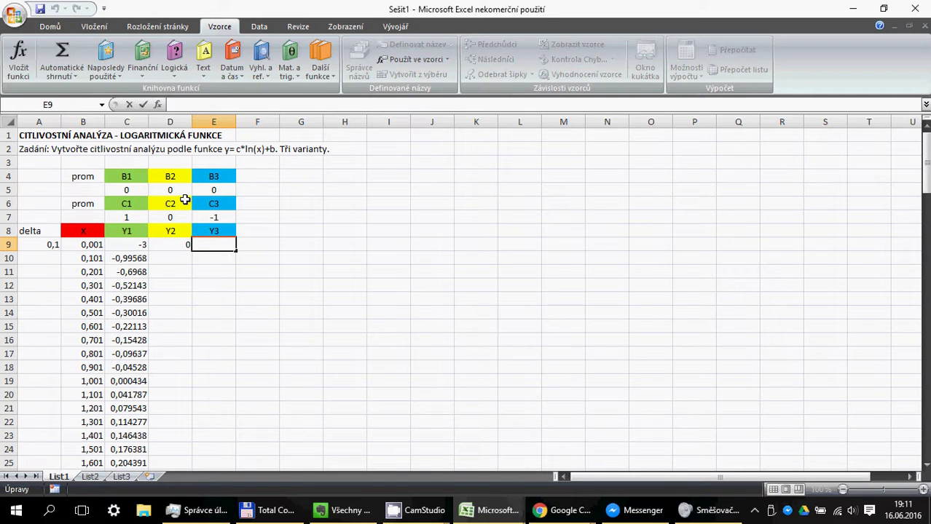
{"action": "type", "text": "=proC3"}
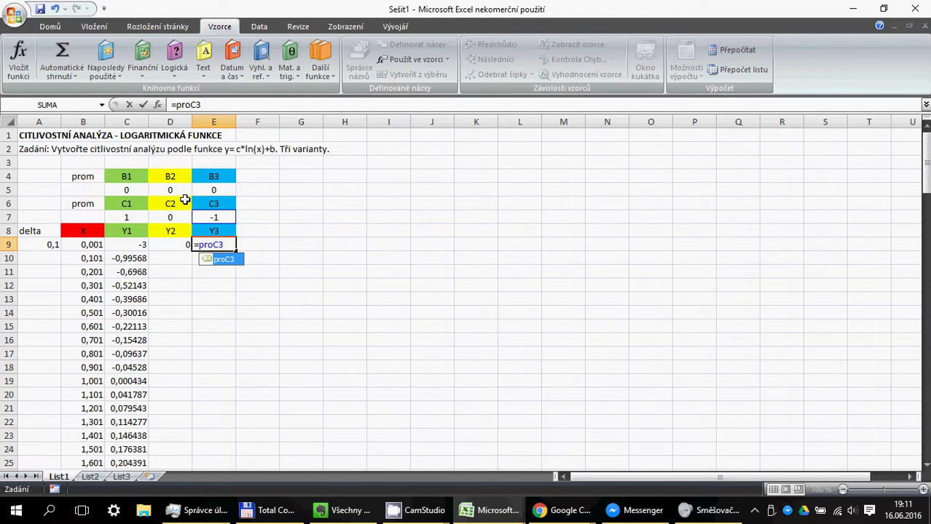
{"action": "type", "text": "*log("}
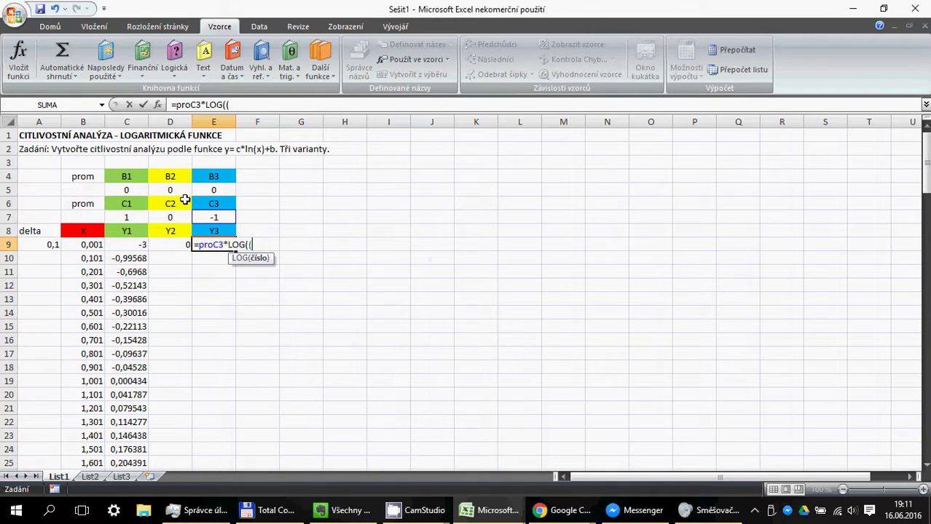
{"action": "left_click", "coordinate": [87, 246]}
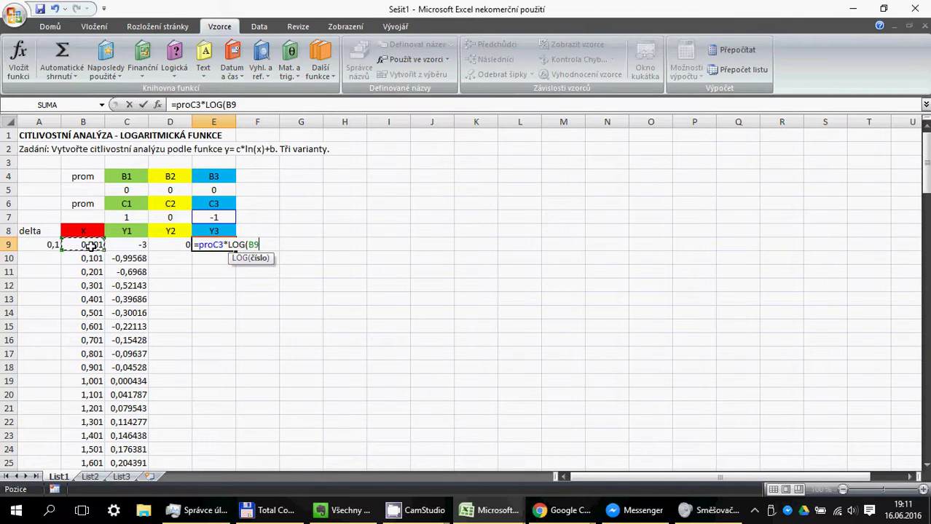
{"action": "type", "text": ")+"}
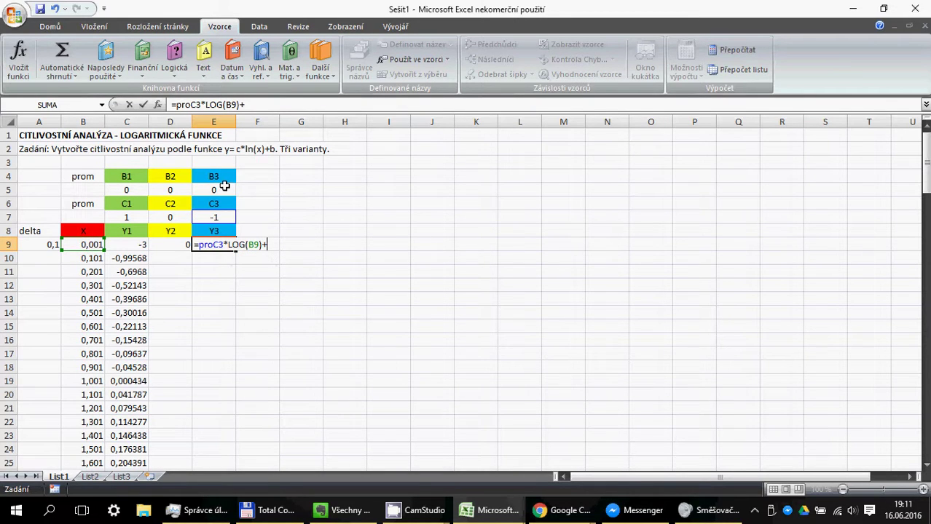
{"action": "type", "text": "pro"}
{"action": "type", "text": "B3"}
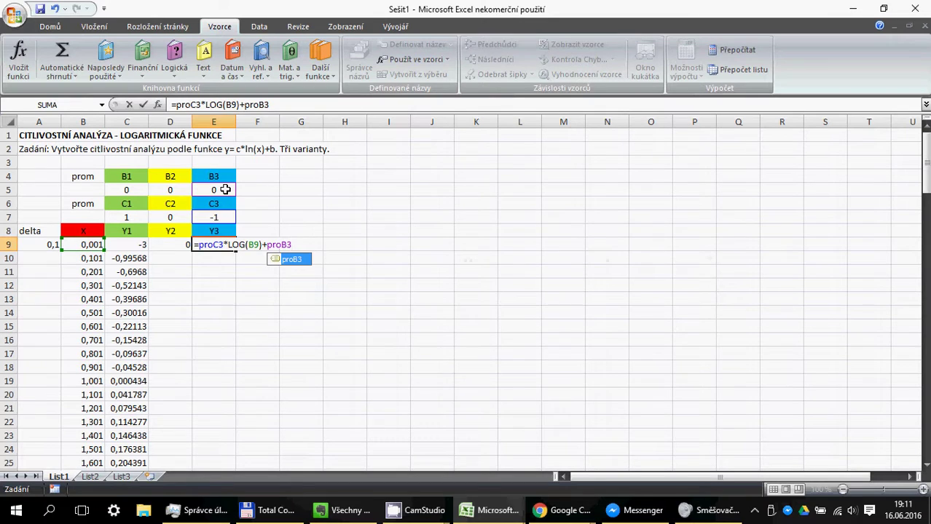
{"action": "key", "text": "Return"}
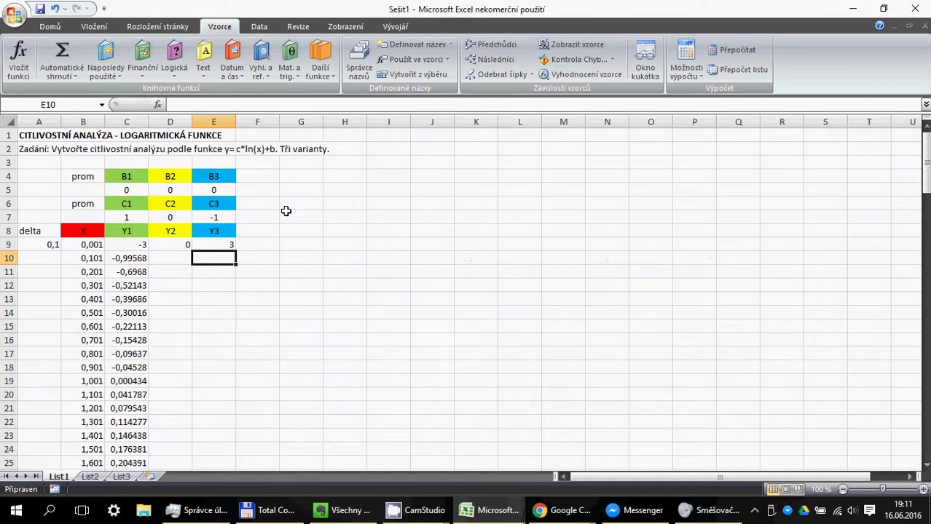
Step: Fill the Y2 and Y3 formulas in D9:E9 down to row 109, then check D9
{"action": "left_click_drag", "start_coordinate": [175, 247], "coordinate": [235, 437]}
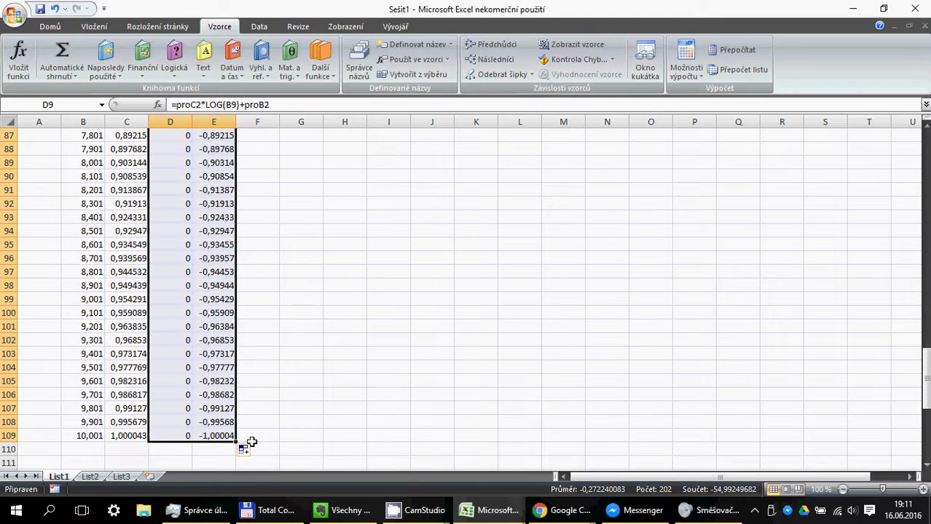
{"action": "left_click", "coordinate": [253, 424]}
{"action": "scroll", "coordinate": [219, 397], "scroll_direction": "up", "scroll_amount": 20}
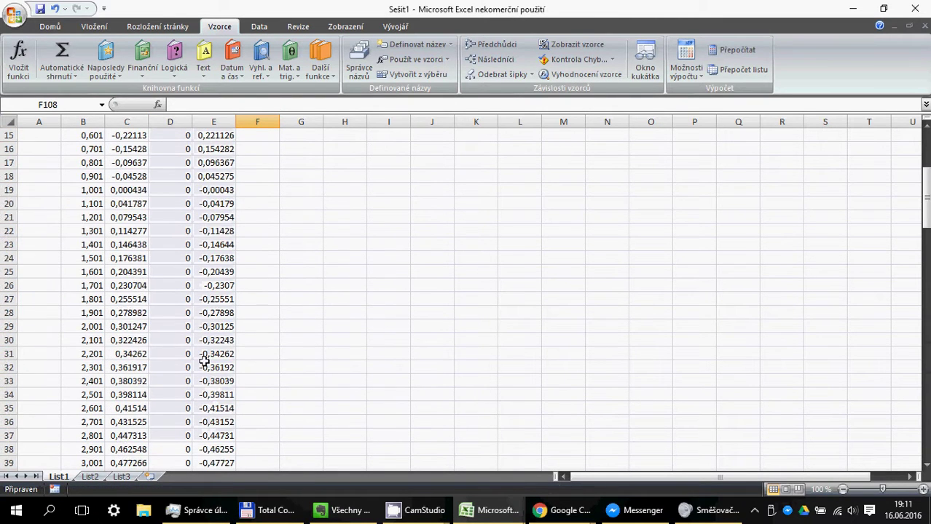
{"action": "left_click", "coordinate": [177, 259]}
{"action": "left_click", "coordinate": [178, 247]}
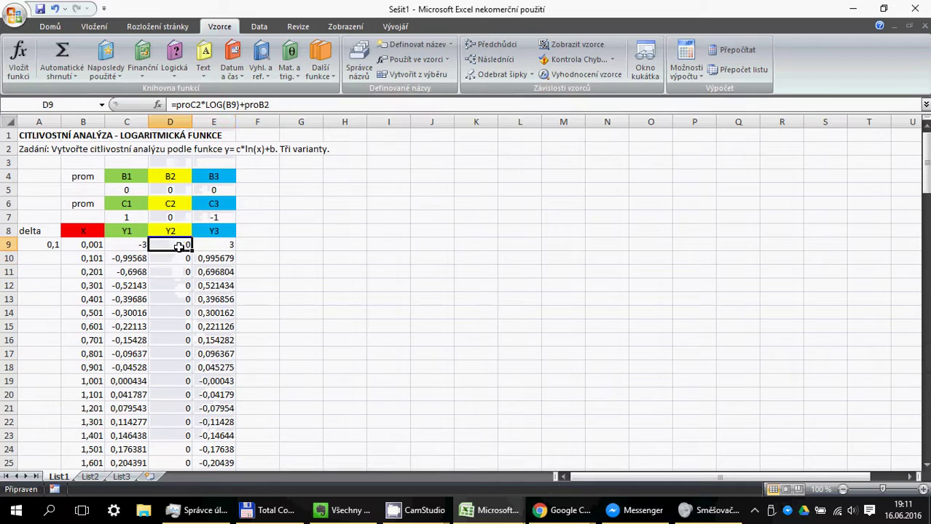
{"action": "left_click", "coordinate": [284, 255]}
{"action": "left_click", "coordinate": [83, 246]}
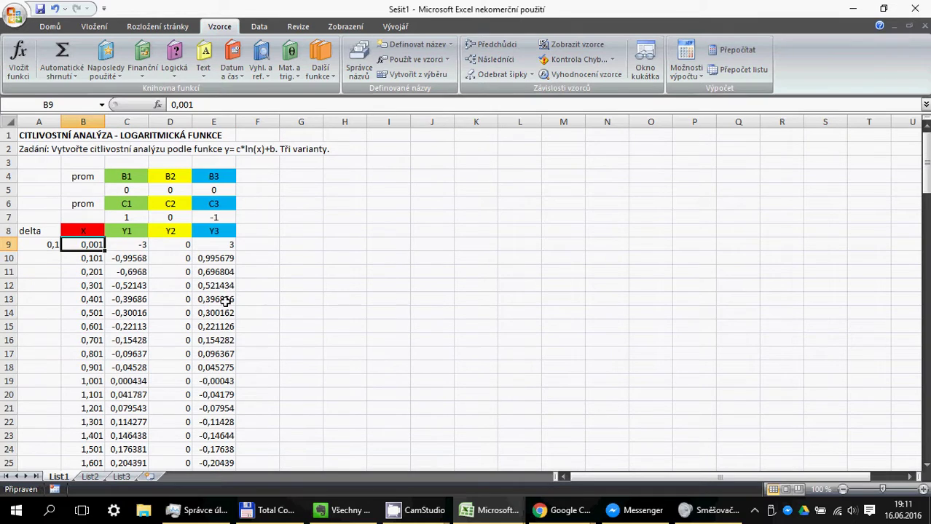
Step: Select B8:E109 and insert a 'Bodový s vyhlazenými spojnicemi' scatter chart
{"action": "left_click", "coordinate": [82, 230]}
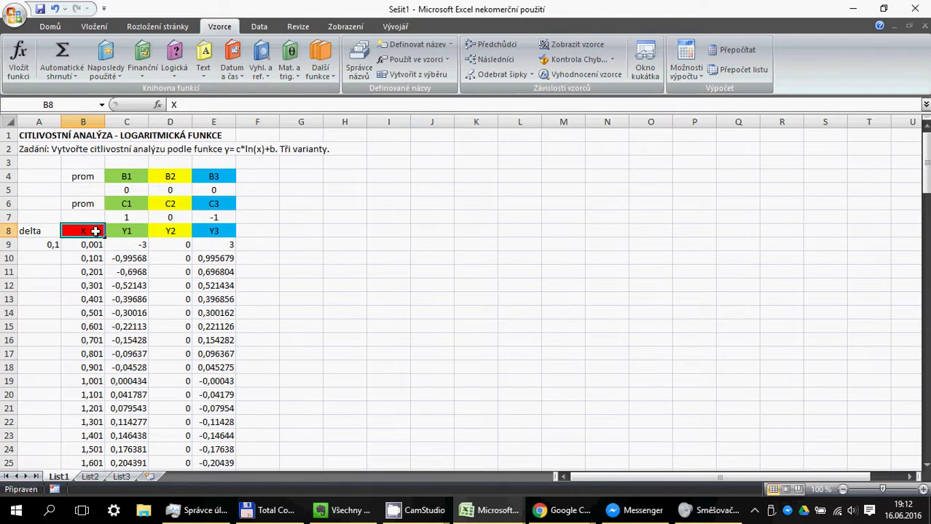
{"action": "left_click_drag", "start_coordinate": [95, 231], "coordinate": [237, 413]}
{"action": "scroll", "coordinate": [308, 272], "scroll_direction": "up", "scroll_amount": 20}
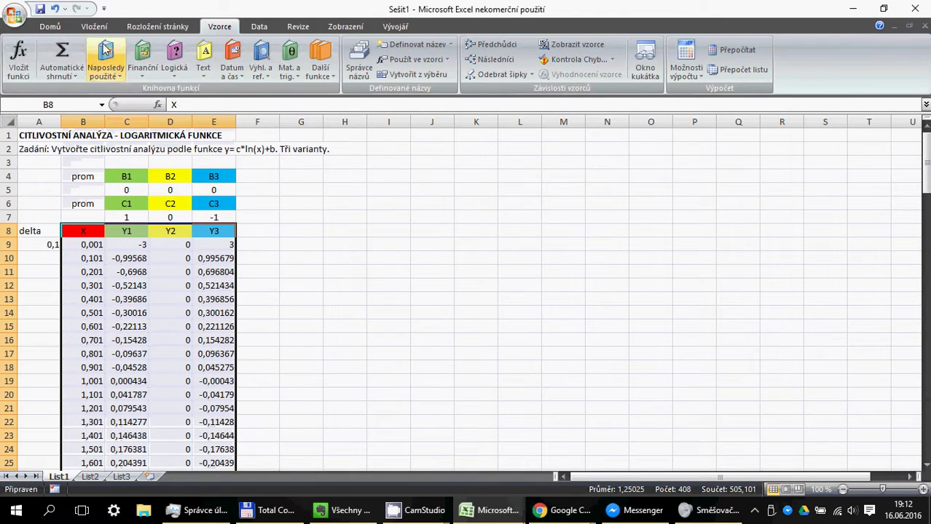
{"action": "scroll", "coordinate": [120, 58], "scroll_direction": "up", "scroll_amount": 2}
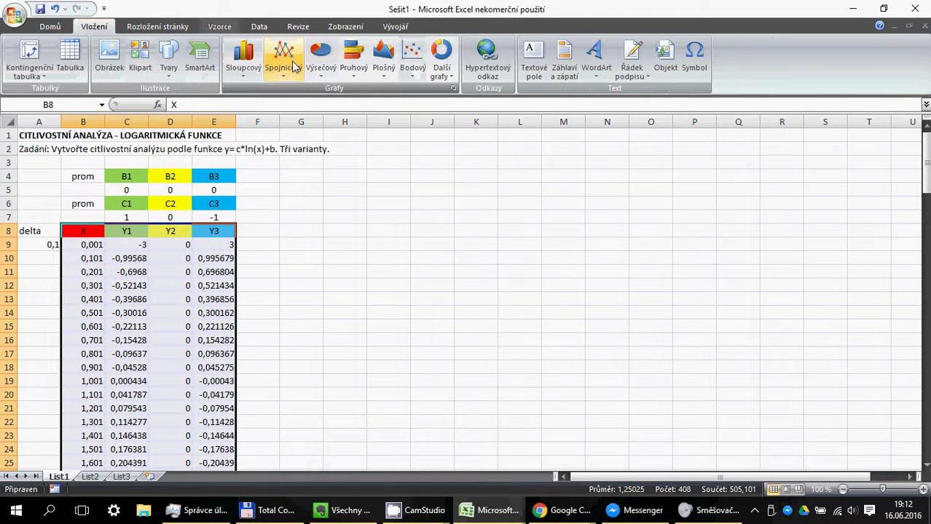
{"action": "left_click", "coordinate": [414, 74]}
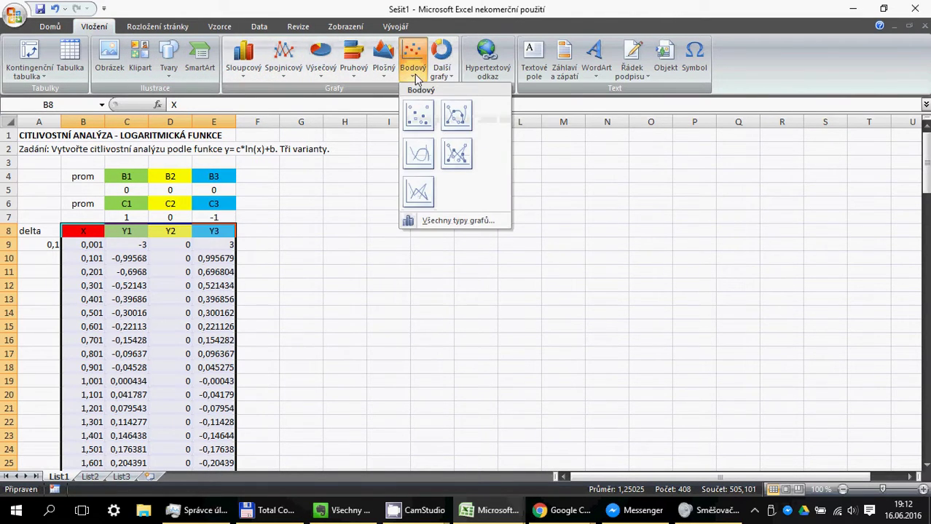
{"action": "left_click", "coordinate": [421, 154]}
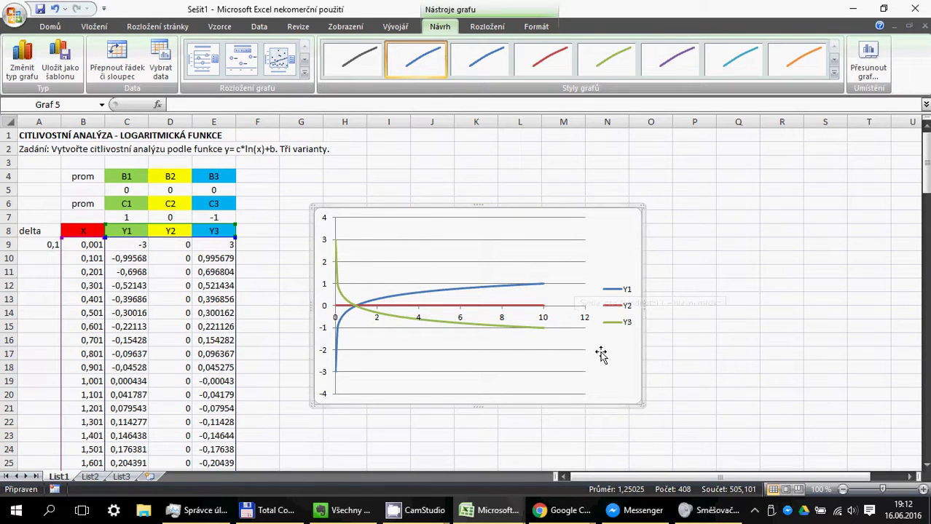
Step: Drag the chart right, away from the data table, then select the Y1 series
{"action": "left_click_drag", "start_coordinate": [602, 363], "coordinate": [664, 354]}
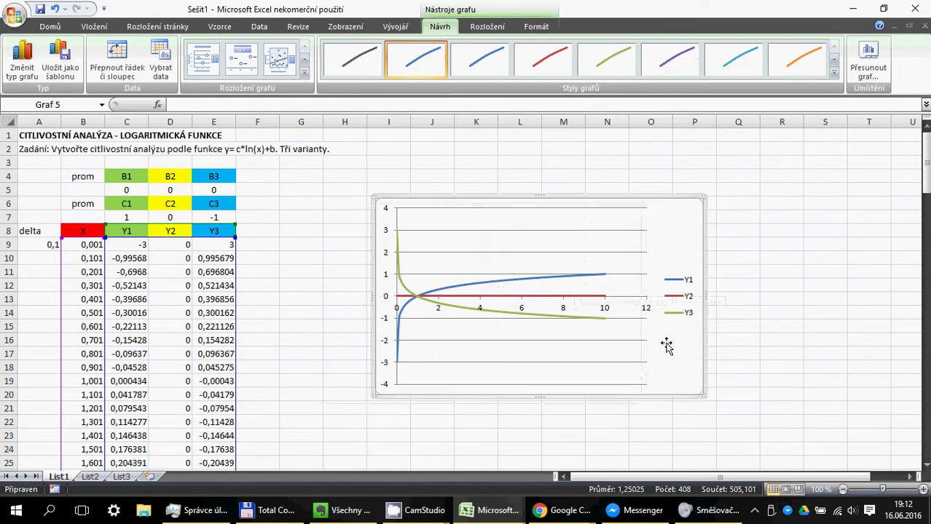
{"action": "left_click", "coordinate": [675, 285]}
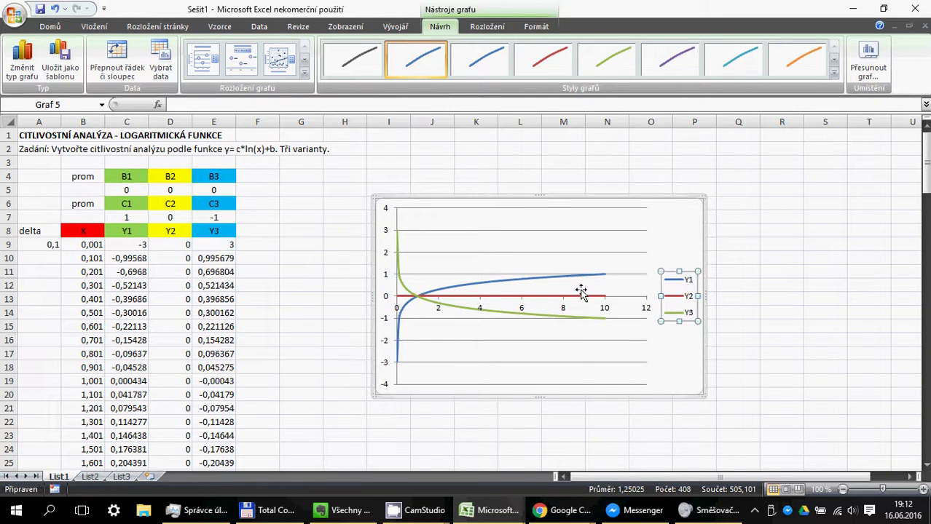
{"action": "left_click", "coordinate": [461, 290]}
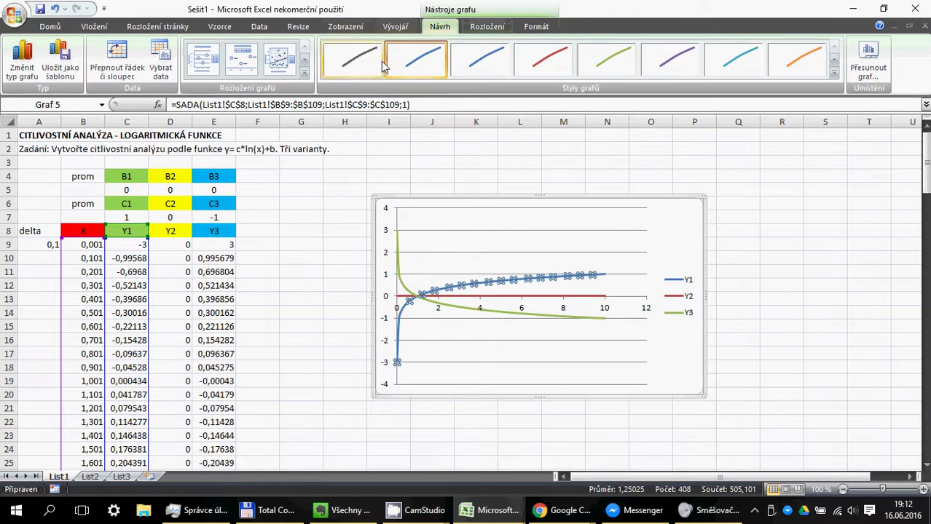
Step: Set the shape outline of the Y1 line to light green and the Y2 line to yellow
{"action": "left_click", "coordinate": [498, 30]}
{"action": "left_click", "coordinate": [536, 27]}
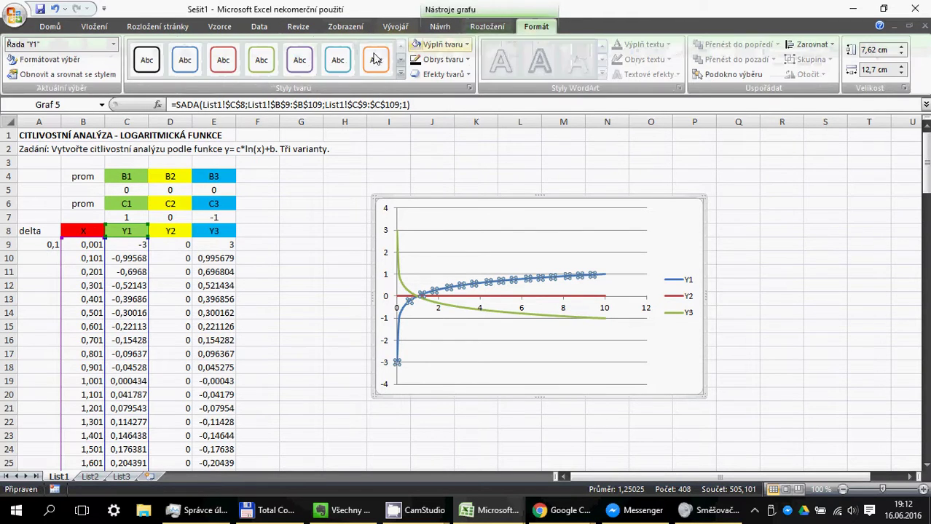
{"action": "left_click", "coordinate": [465, 45]}
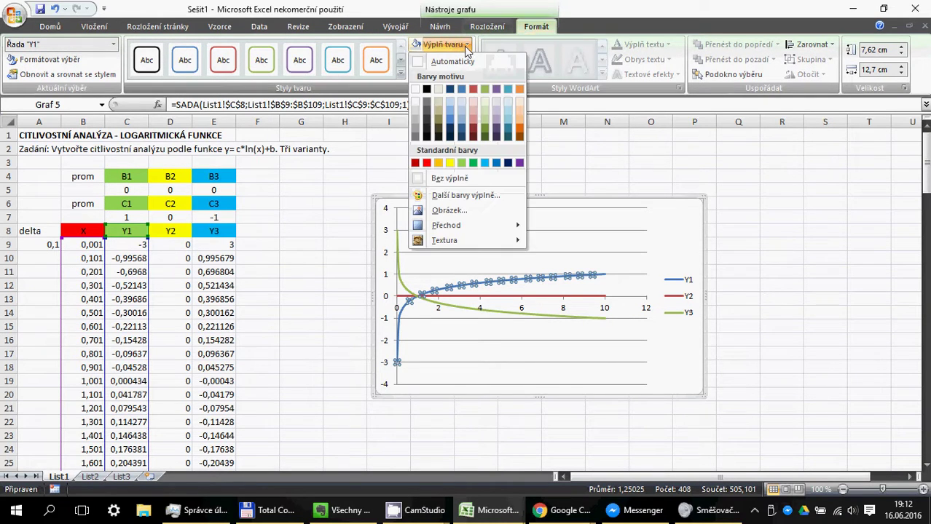
{"action": "left_click", "coordinate": [442, 60]}
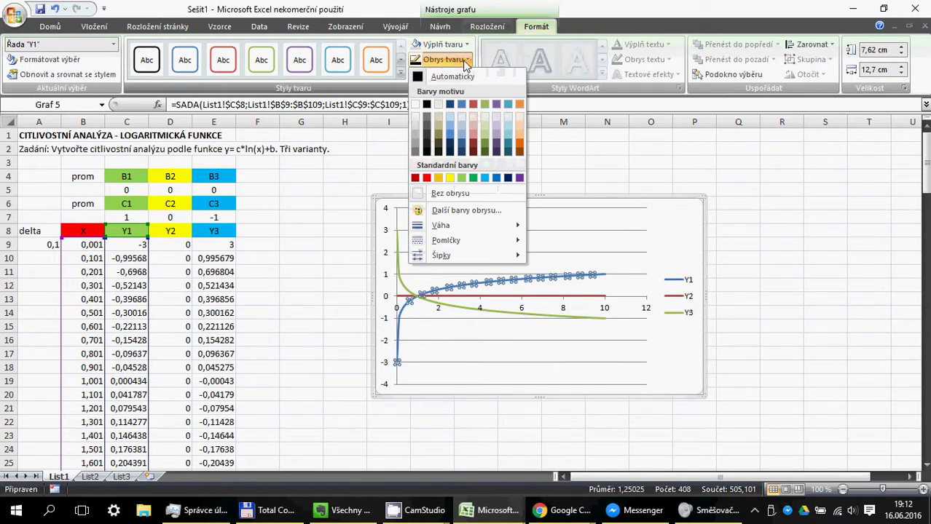
{"action": "left_click", "coordinate": [461, 179]}
{"action": "left_click", "coordinate": [491, 297]}
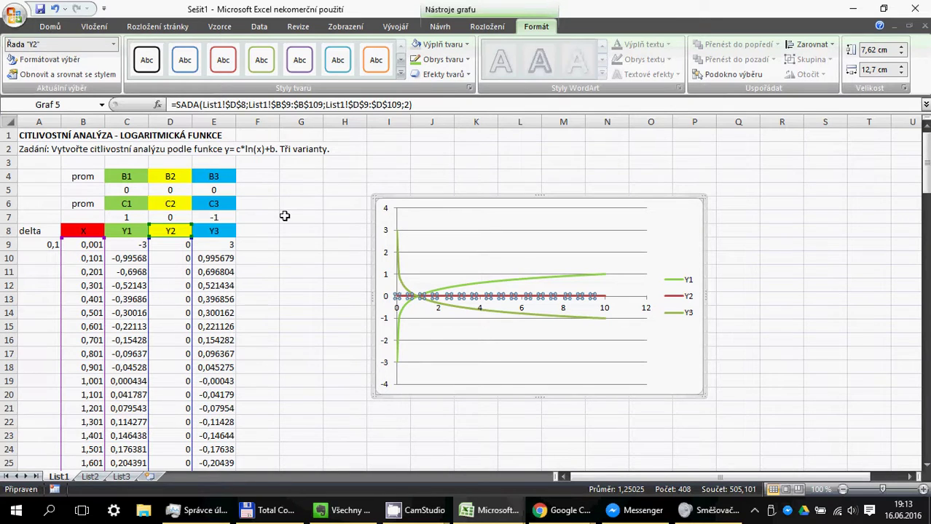
{"action": "left_click", "coordinate": [464, 60]}
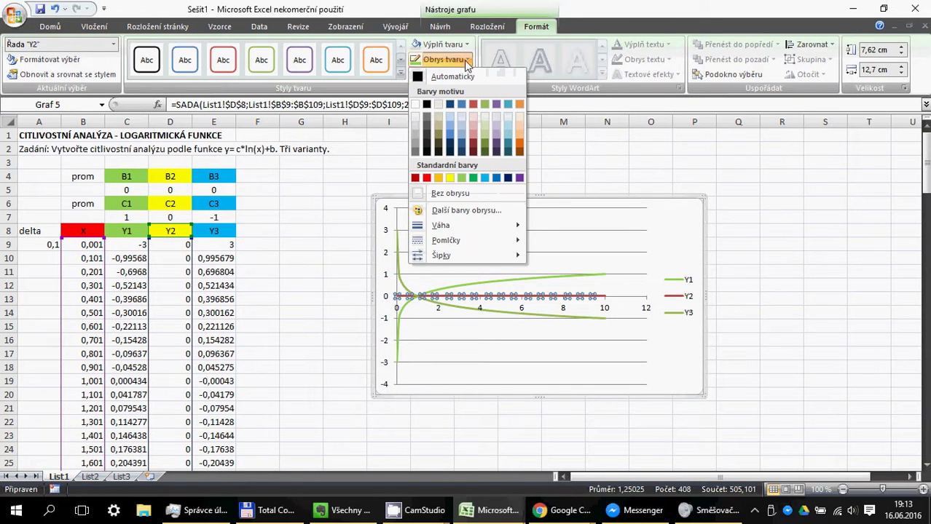
{"action": "left_click", "coordinate": [450, 178]}
Step: Colour the Y3 line blue and shift the chart slightly left
{"action": "left_click", "coordinate": [521, 318]}
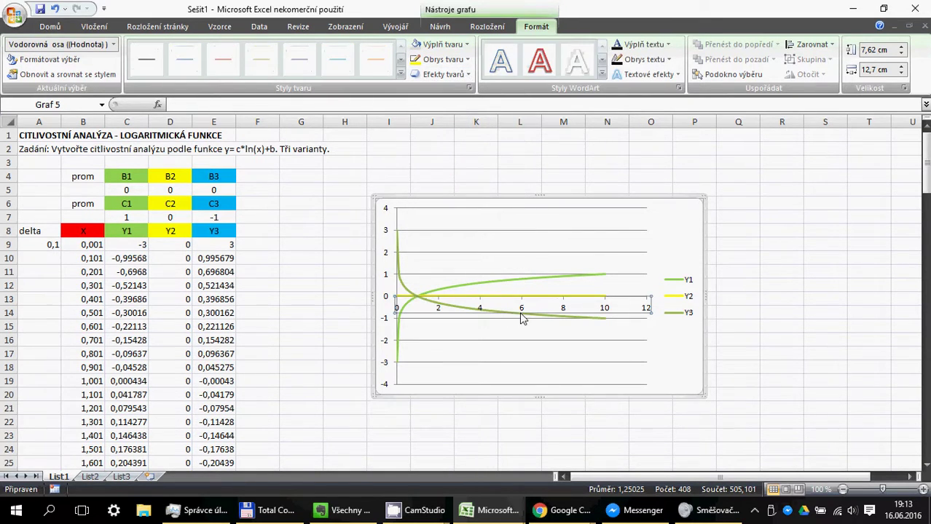
{"action": "left_click", "coordinate": [599, 319]}
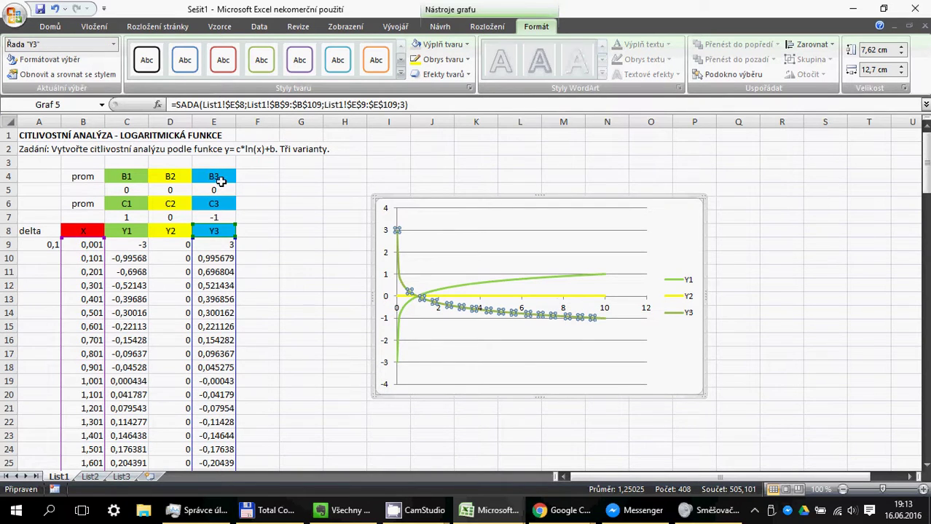
{"action": "left_click", "coordinate": [442, 59]}
{"action": "left_click", "coordinate": [485, 179]}
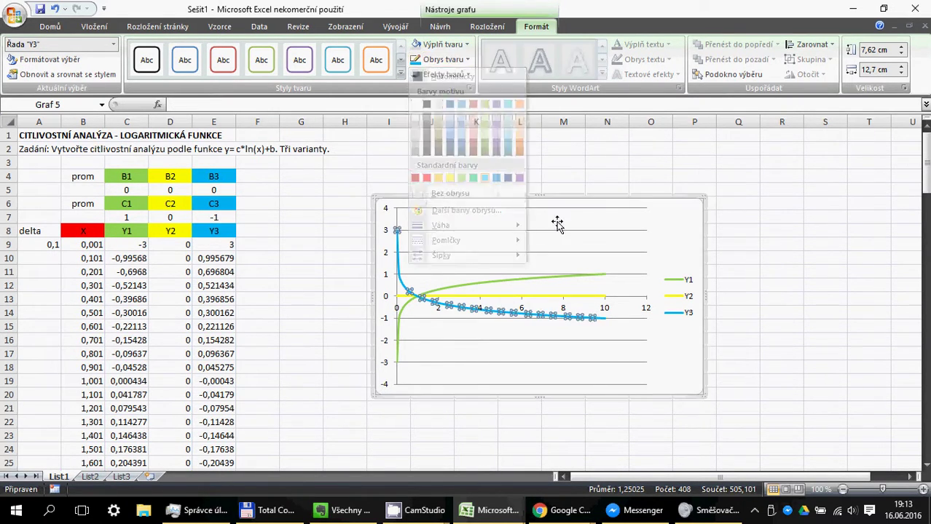
{"action": "left_click", "coordinate": [689, 338]}
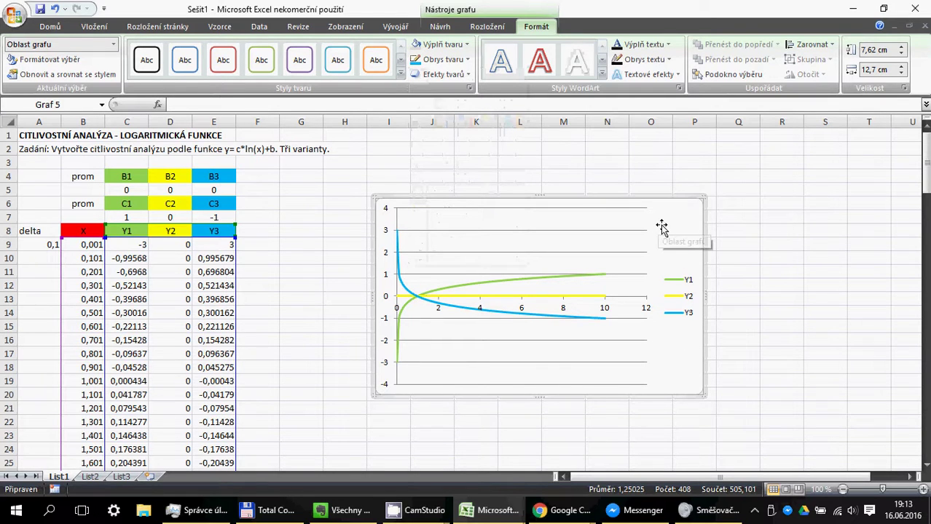
{"action": "left_click_drag", "start_coordinate": [672, 237], "coordinate": [648, 234]}
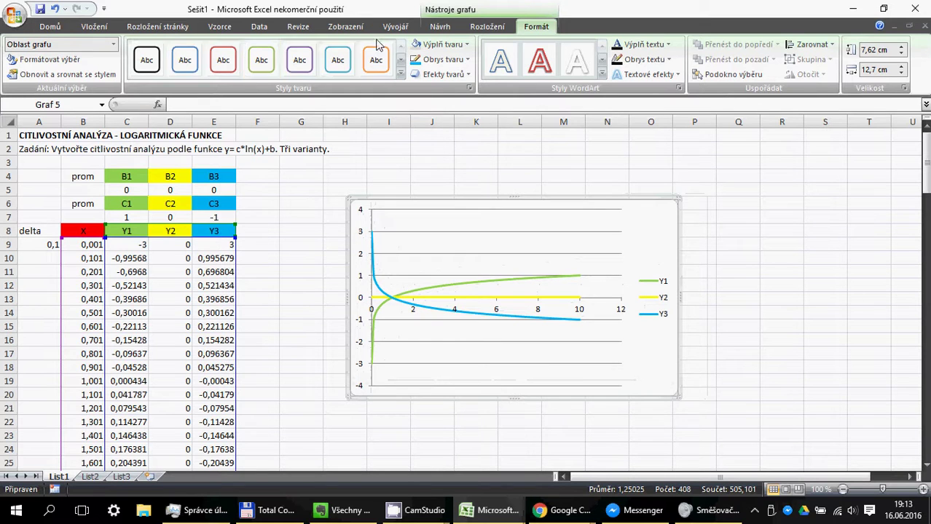
Step: Add a horizontal axis title below the axis reading 'x'
{"action": "left_click", "coordinate": [487, 26]}
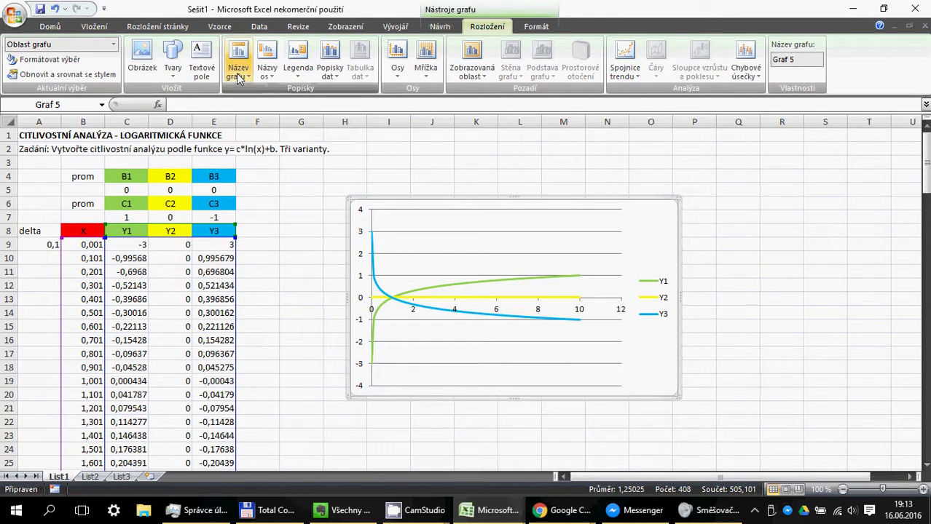
{"action": "left_click", "coordinate": [265, 73]}
{"action": "mouse_move", "coordinate": [336, 90]}
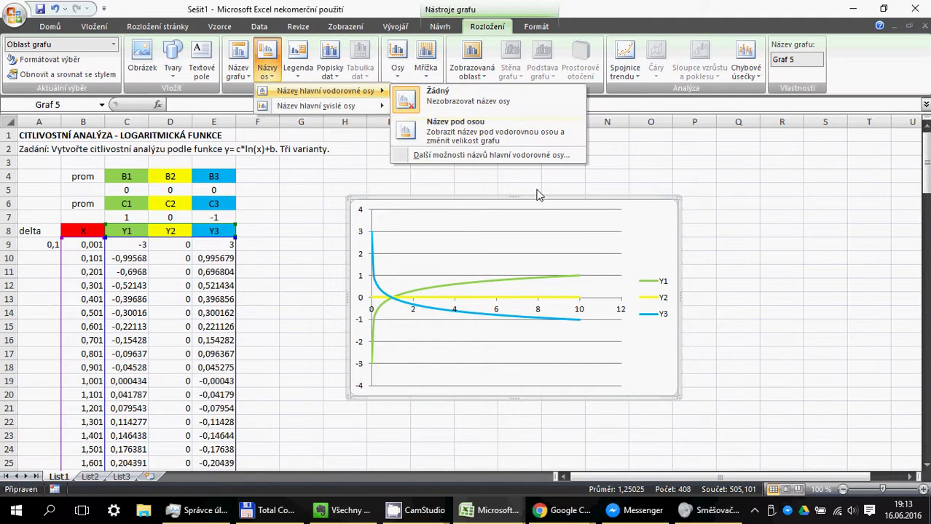
{"action": "left_click", "coordinate": [462, 136]}
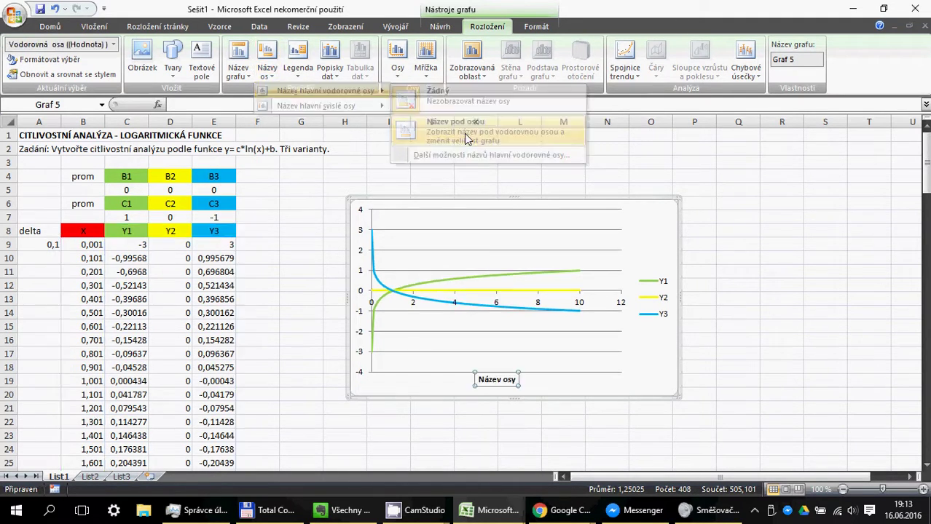
{"action": "triple_click", "coordinate": [503, 381]}
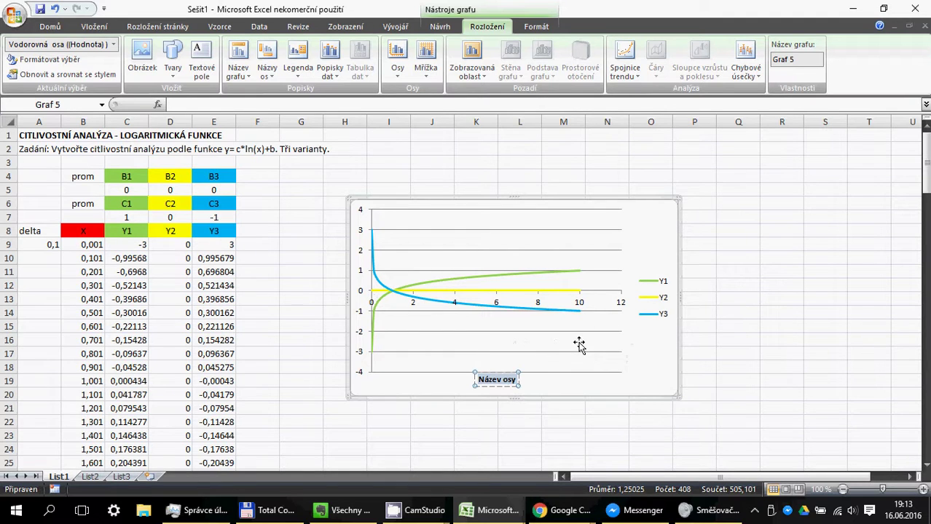
{"action": "type", "text": "x"}
{"action": "left_click", "coordinate": [524, 388]}
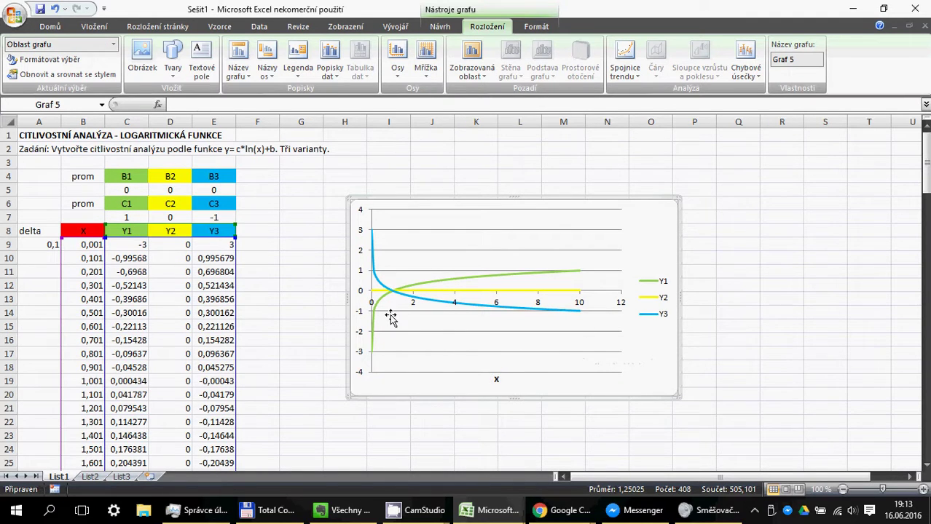
Step: Add a rotated vertical axis title reading 'Y1, Y2, Y3' and nudge the chart up-left
{"action": "left_click", "coordinate": [267, 67]}
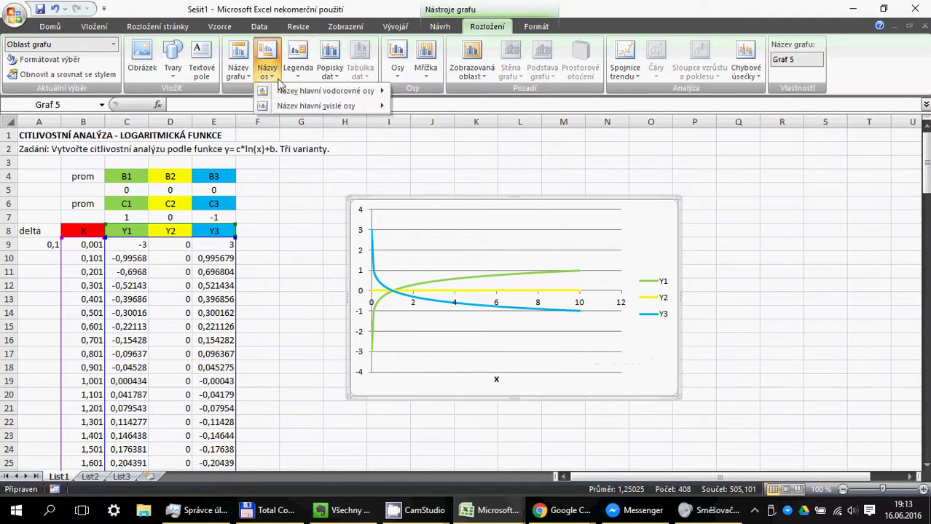
{"action": "mouse_move", "coordinate": [301, 98]}
{"action": "mouse_move", "coordinate": [328, 105]}
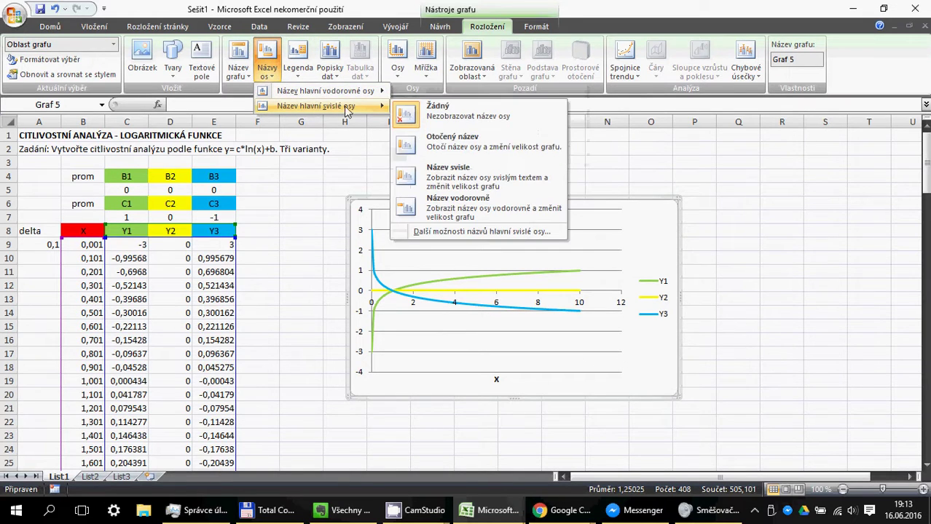
{"action": "left_click", "coordinate": [451, 141]}
{"action": "triple_click", "coordinate": [372, 300]}
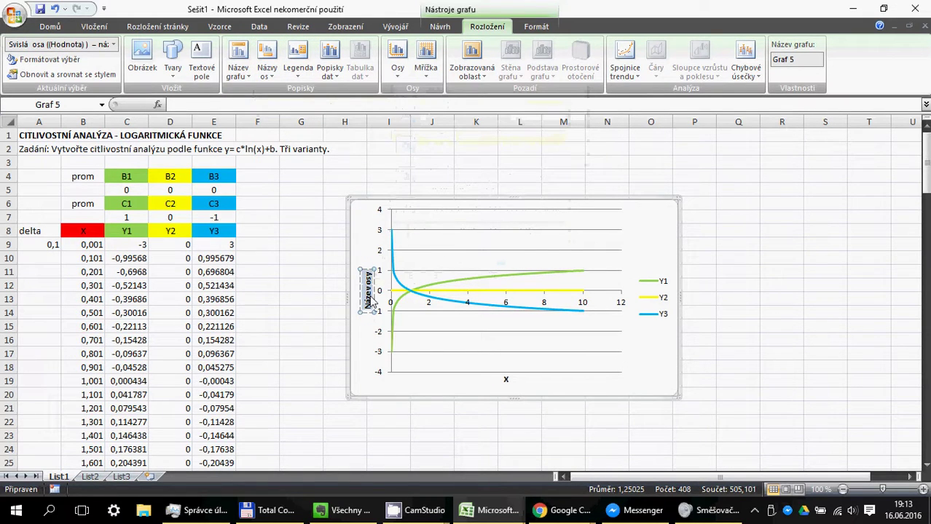
{"action": "type", "text": "Y1, Y"}
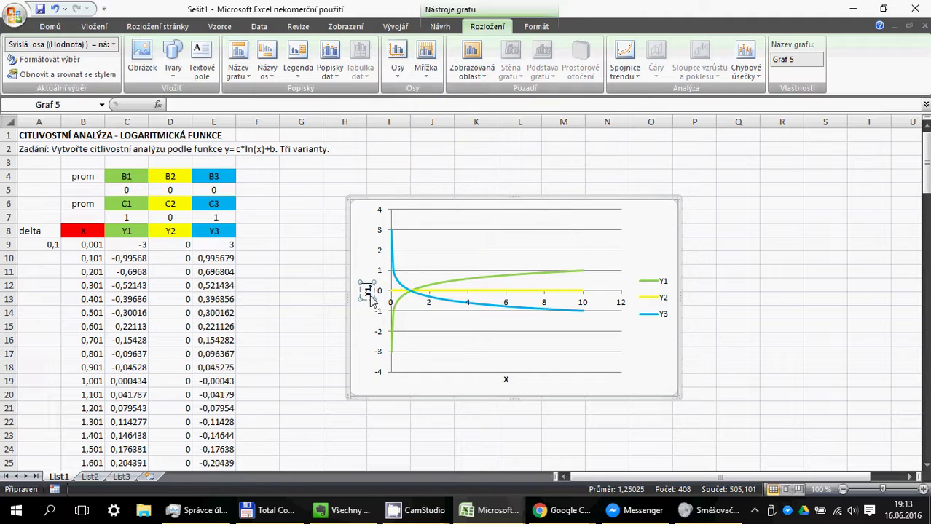
{"action": "type", "text": "2, Y3"}
{"action": "left_click", "coordinate": [663, 247]}
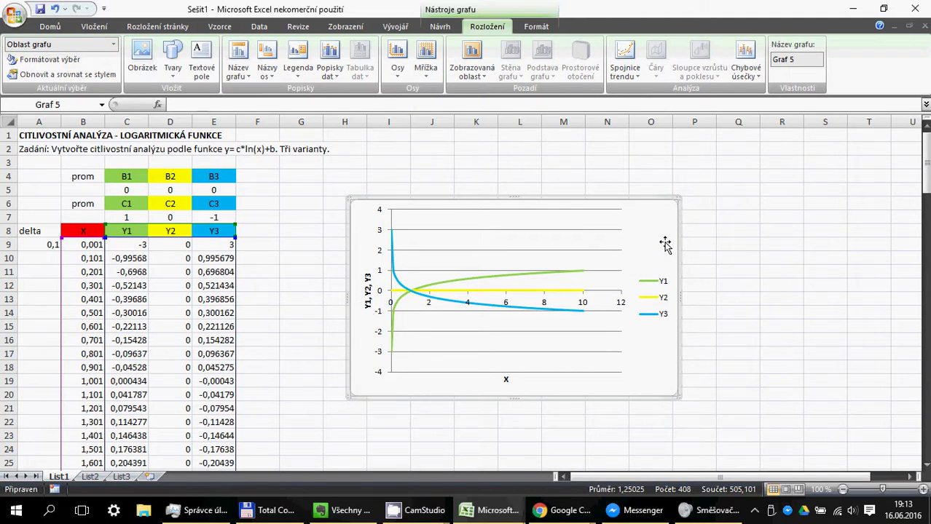
{"action": "left_click_drag", "start_coordinate": [650, 237], "coordinate": [638, 230]}
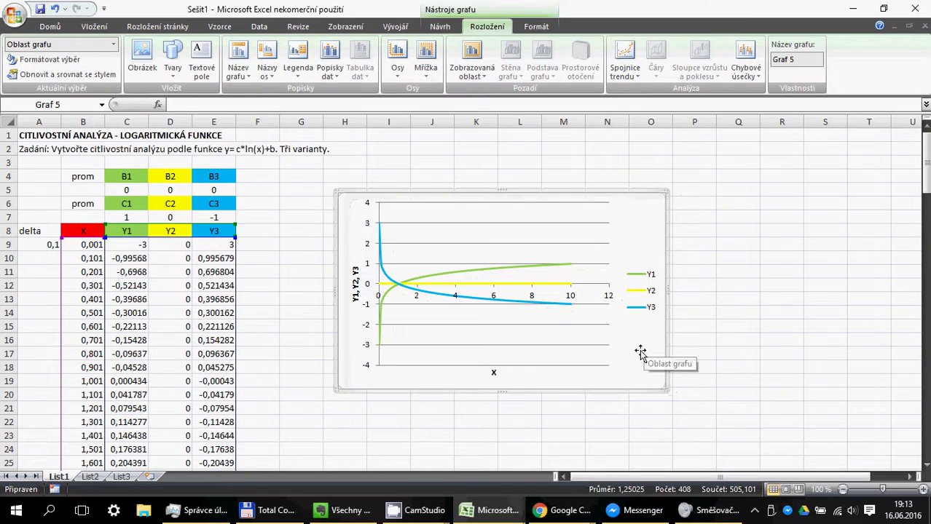
Step: Place a chart title above the chart and type 'Citlivostní analýza' into it
{"action": "right_click", "coordinate": [632, 240]}
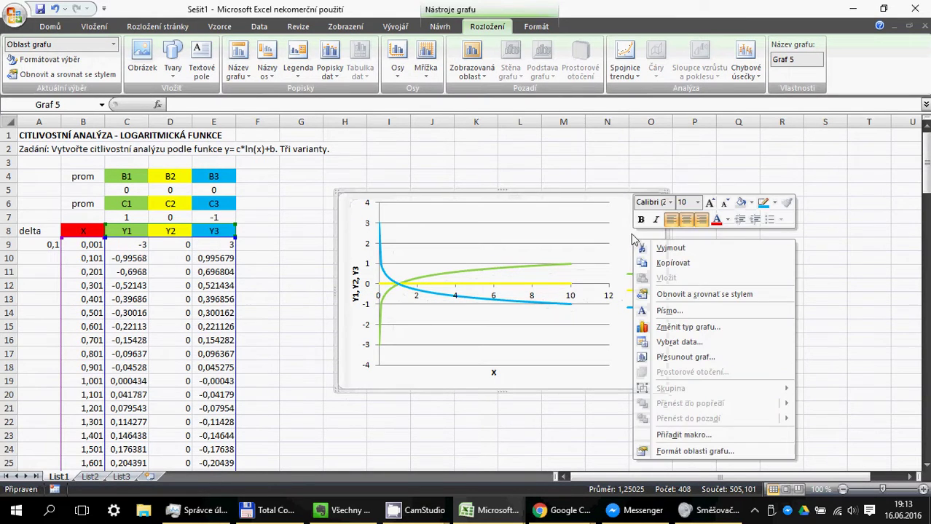
{"action": "left_click", "coordinate": [550, 201]}
{"action": "left_click", "coordinate": [267, 76]}
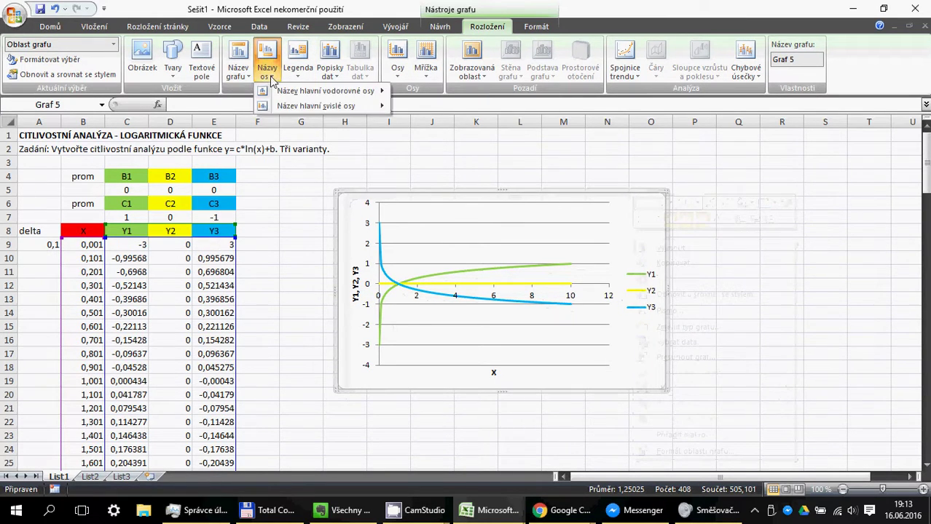
{"action": "left_click", "coordinate": [238, 67]}
{"action": "left_click", "coordinate": [273, 157]}
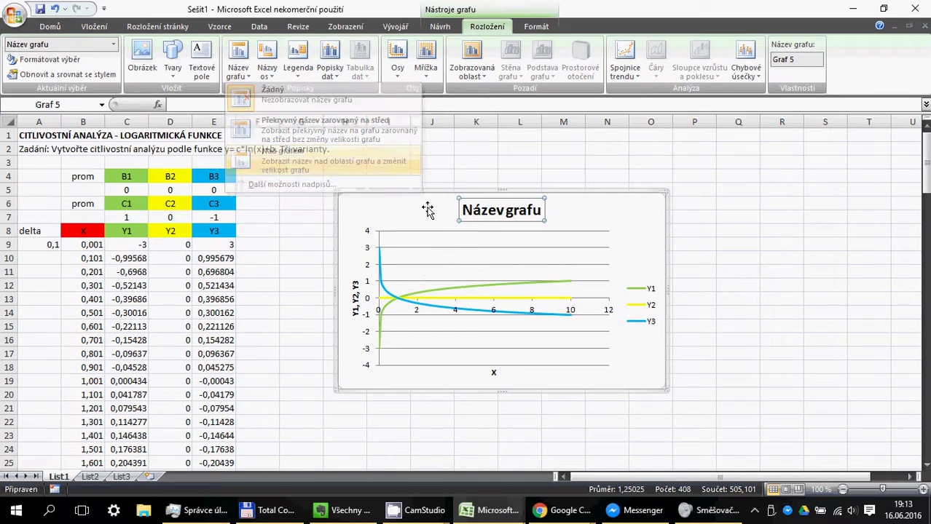
{"action": "triple_click", "coordinate": [483, 211]}
{"action": "type", "text": "Ci"}
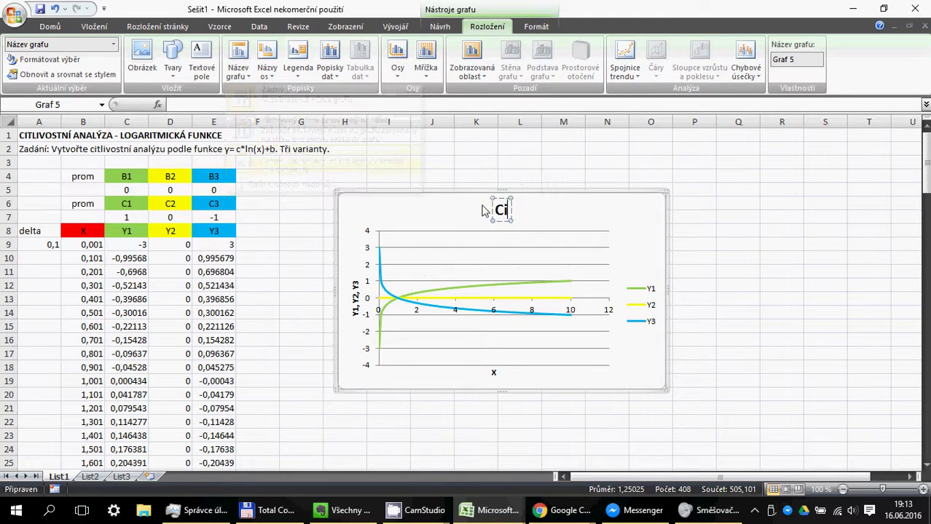
{"action": "type", "text": "tlivostní"}
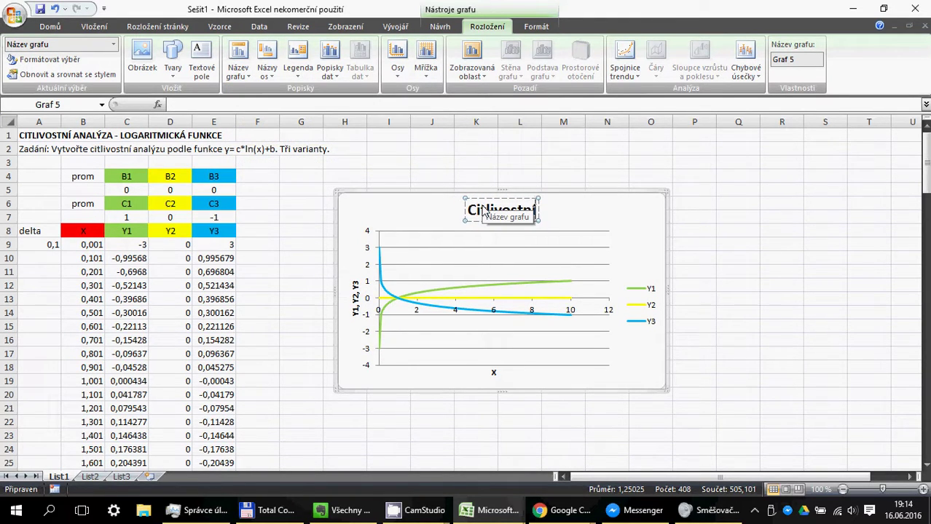
{"action": "type", "text": " analýza"}
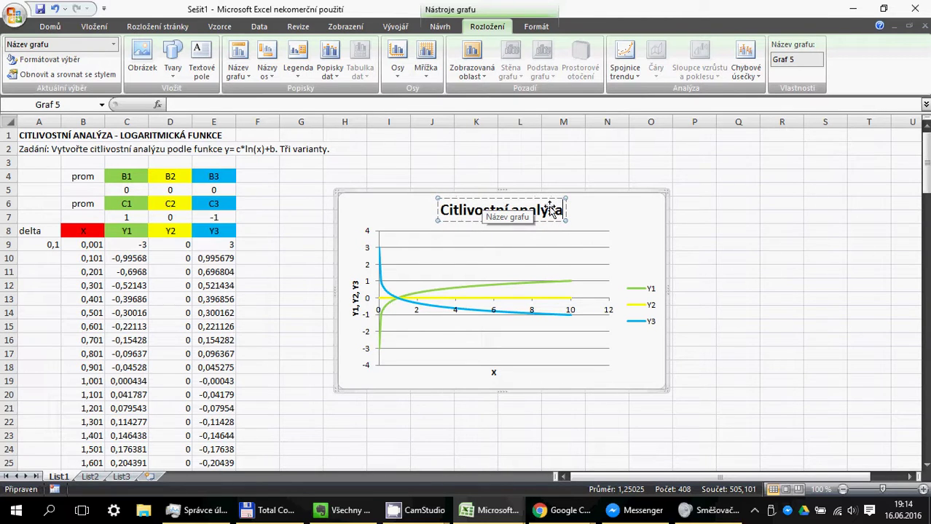
{"action": "left_click", "coordinate": [633, 236]}
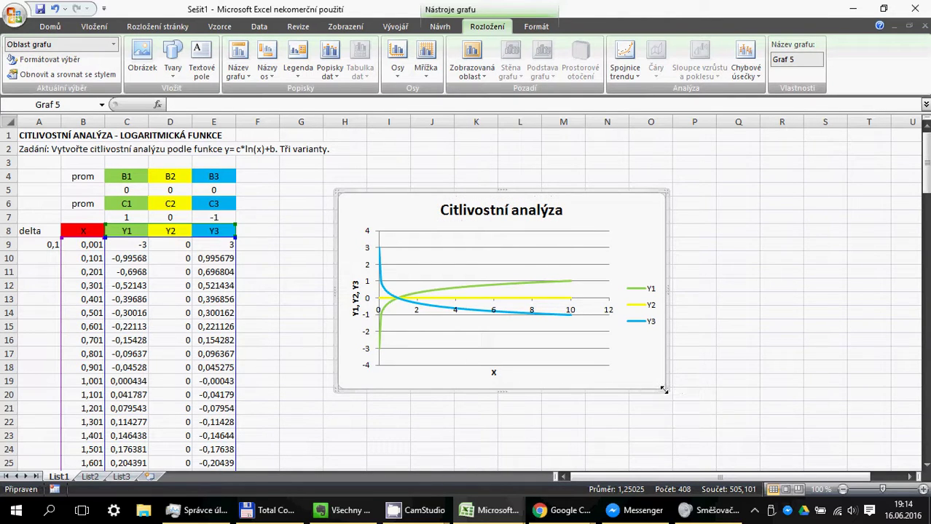
Step: Drag the chart's corner handles to enlarge it, then move it up and left beside the table
{"action": "left_click_drag", "start_coordinate": [717, 449], "coordinate": [723, 453]}
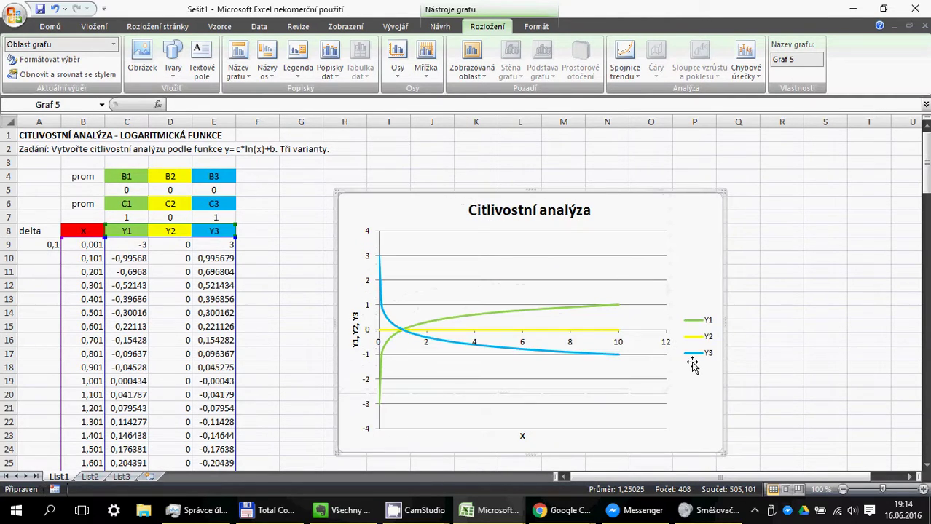
{"action": "left_click_drag", "start_coordinate": [722, 191], "coordinate": [748, 181]}
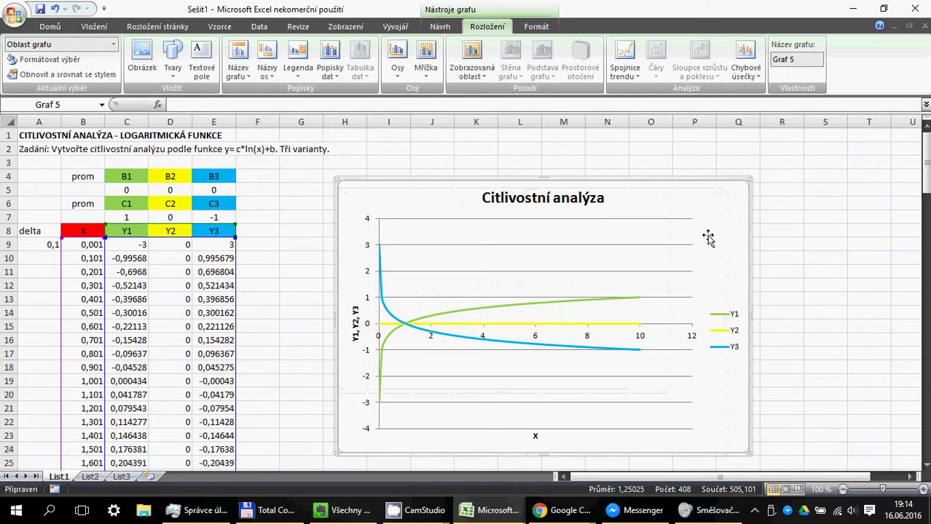
{"action": "left_click_drag", "start_coordinate": [706, 235], "coordinate": [689, 247]}
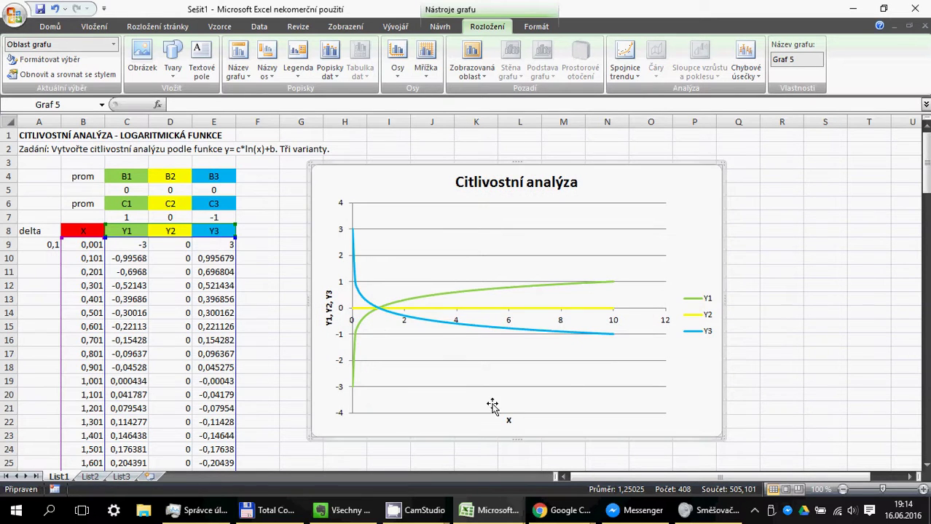
Step: Fill the chart area grey and place the legend at the bottom of the chart
{"action": "left_click", "coordinate": [49, 26]}
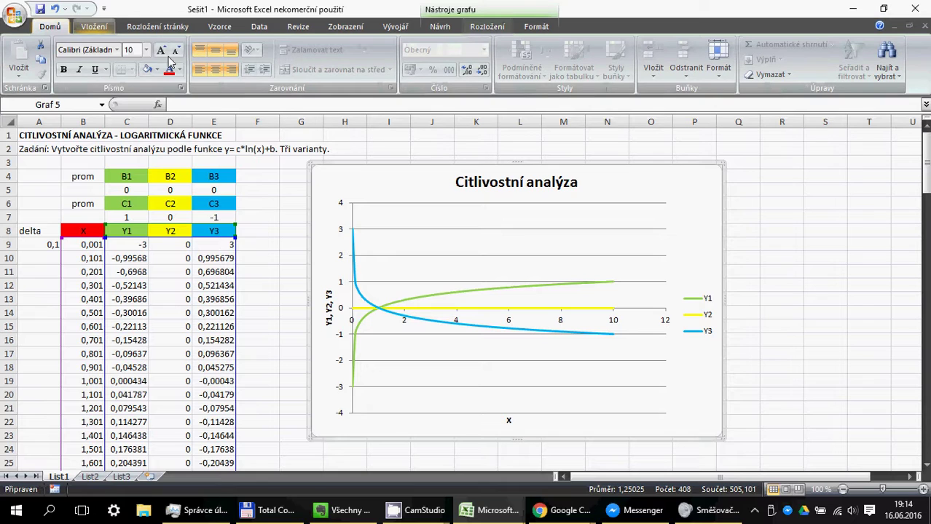
{"action": "left_click", "coordinate": [148, 70]}
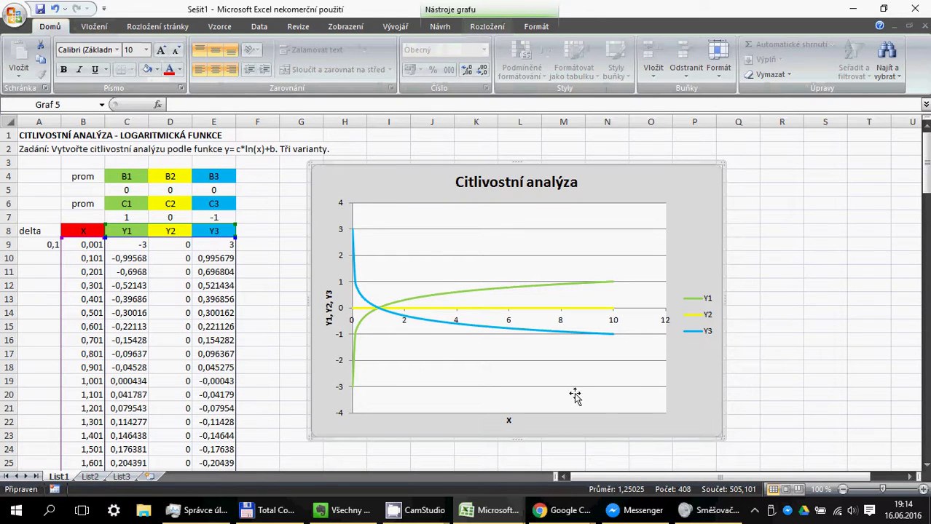
{"action": "left_click", "coordinate": [686, 312]}
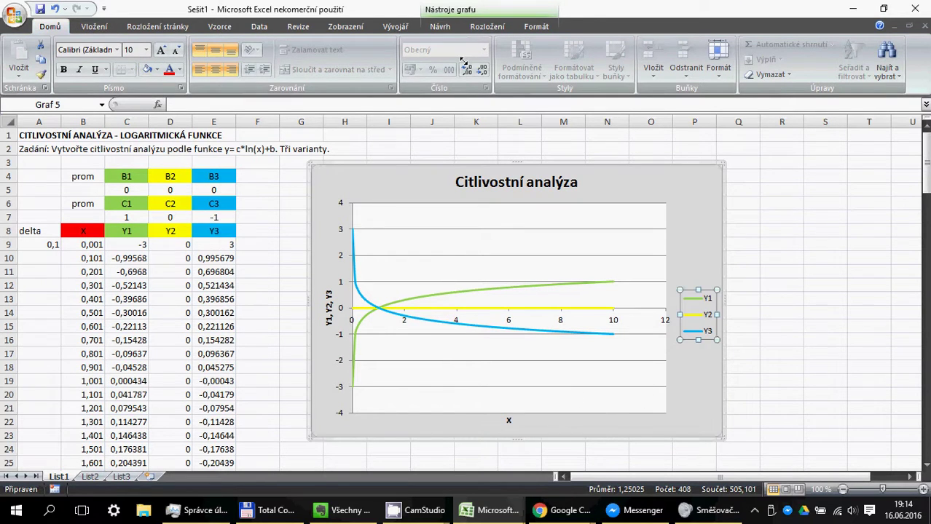
{"action": "left_click", "coordinate": [535, 26]}
{"action": "left_click", "coordinate": [486, 26]}
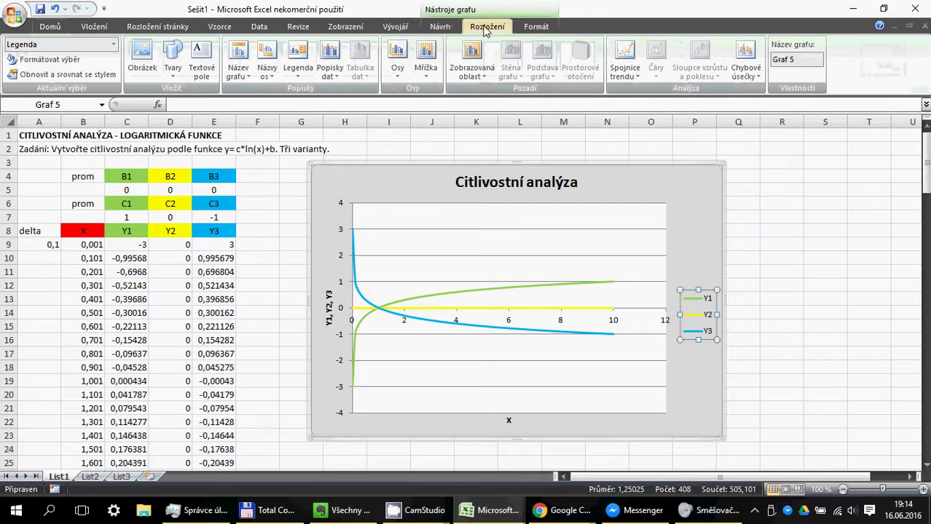
{"action": "left_click", "coordinate": [301, 83]}
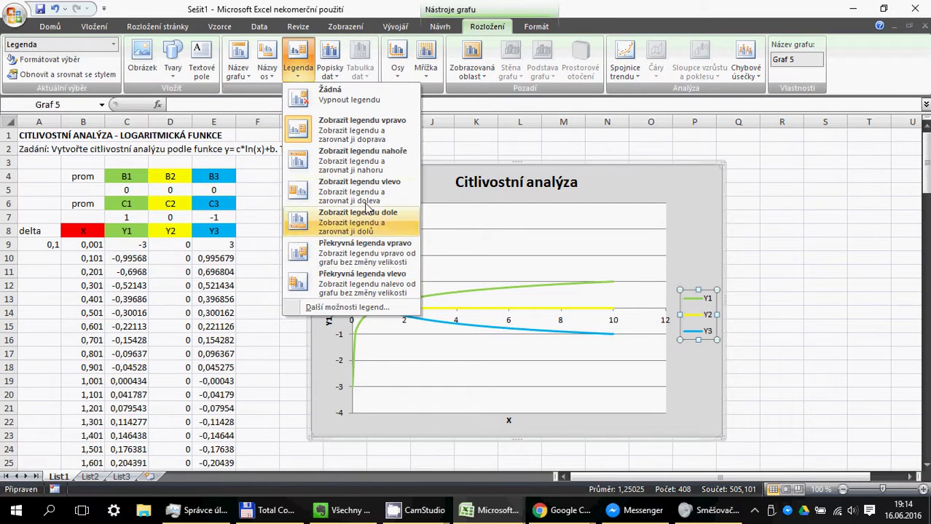
{"action": "left_click", "coordinate": [357, 222]}
{"action": "left_click", "coordinate": [660, 413]}
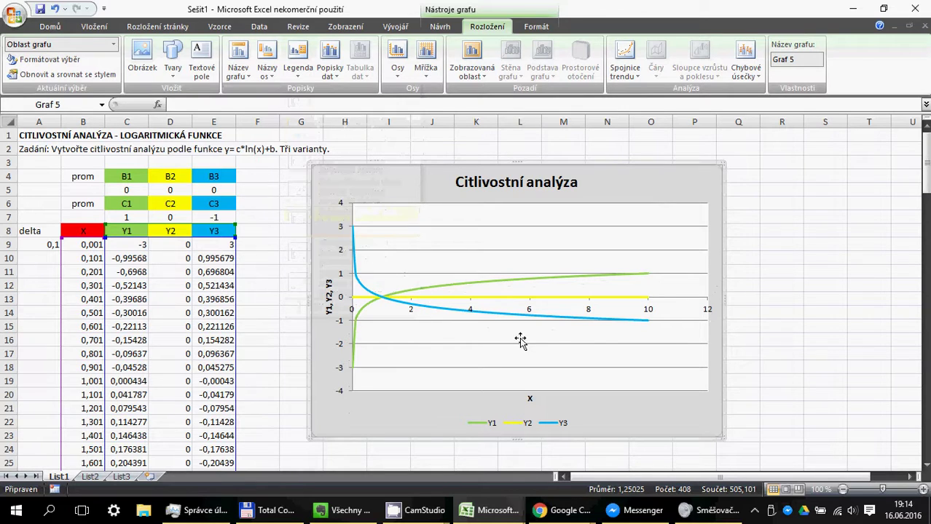
{"action": "left_click", "coordinate": [263, 277]}
Step: Set the C1 parameter in C7 to 10
{"action": "left_click", "coordinate": [143, 217]}
{"action": "left_click", "coordinate": [135, 188]}
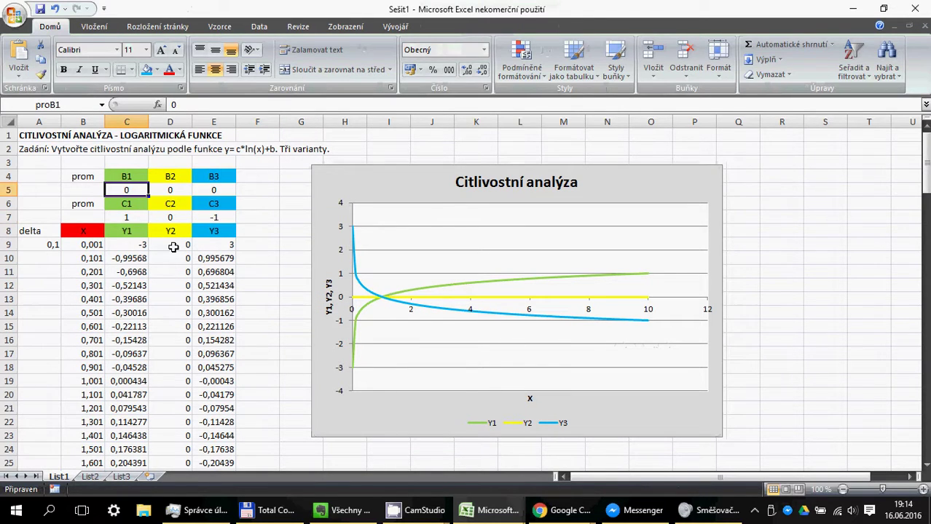
{"action": "left_click", "coordinate": [131, 216]}
{"action": "type", "text": "10"}
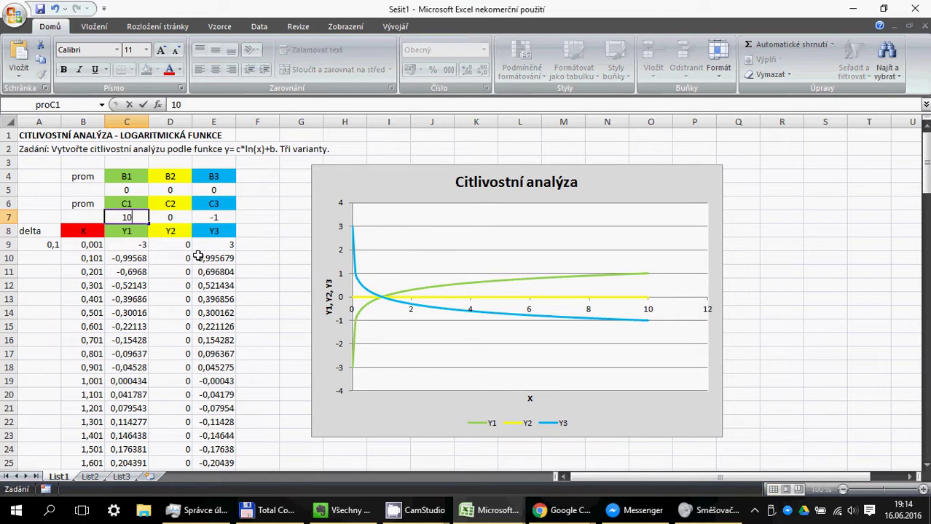
{"action": "key", "text": "Return"}
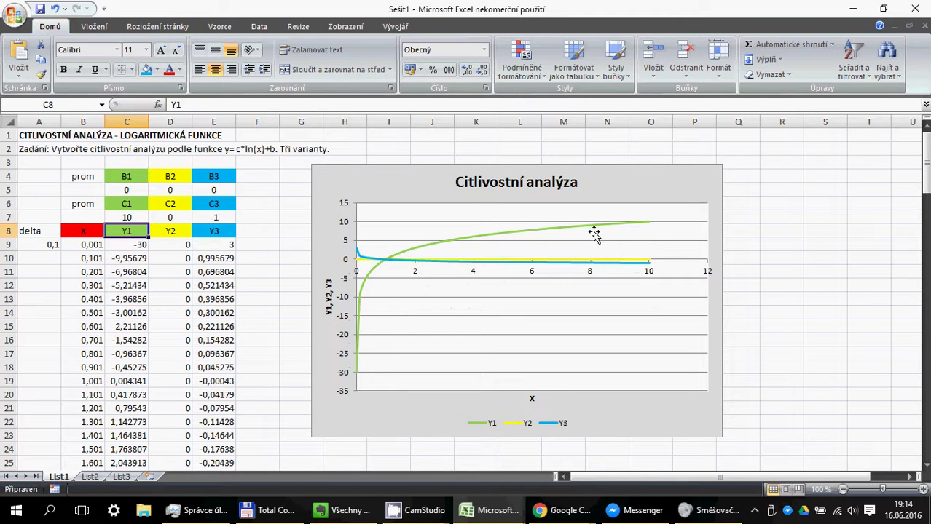
{"action": "left_click", "coordinate": [129, 220]}
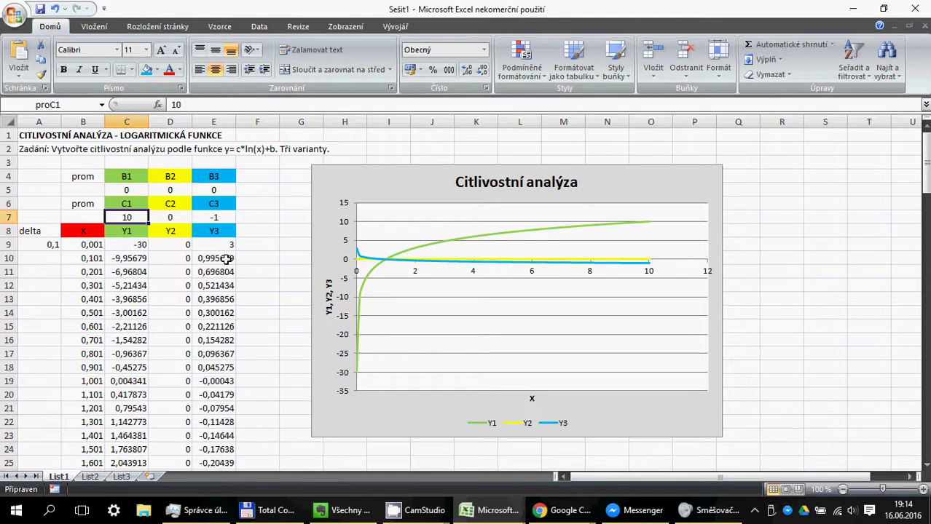
Step: Set the C3 parameter in E7 to -10, after first trying 1
{"action": "left_click", "coordinate": [220, 221]}
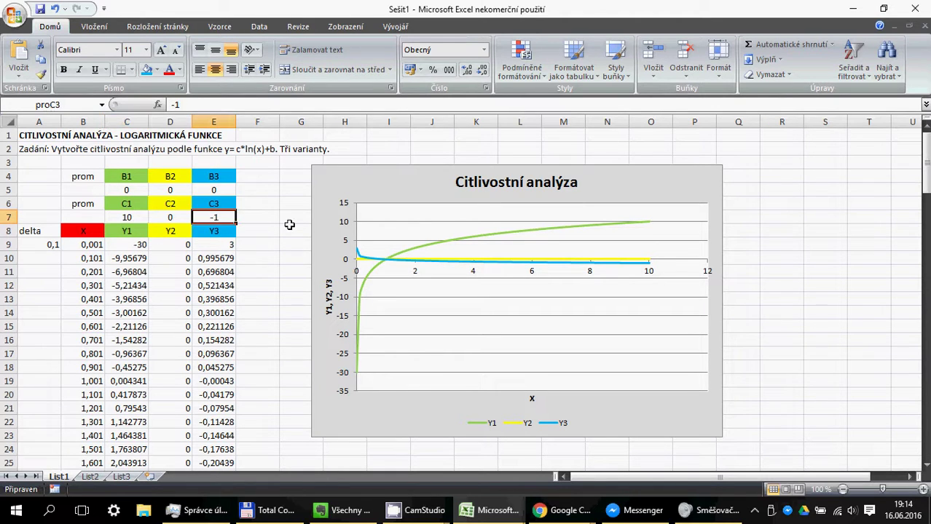
{"action": "type", "text": "1"}
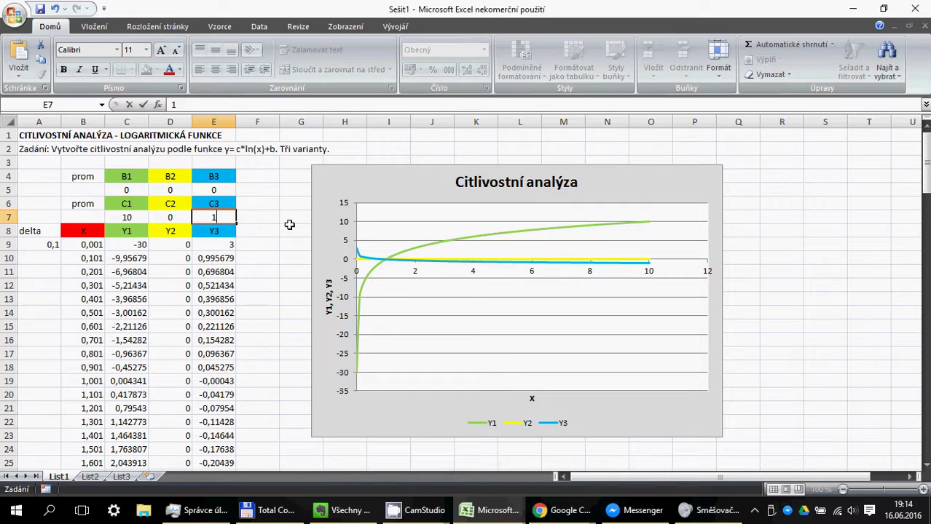
{"action": "key", "text": "Return"}
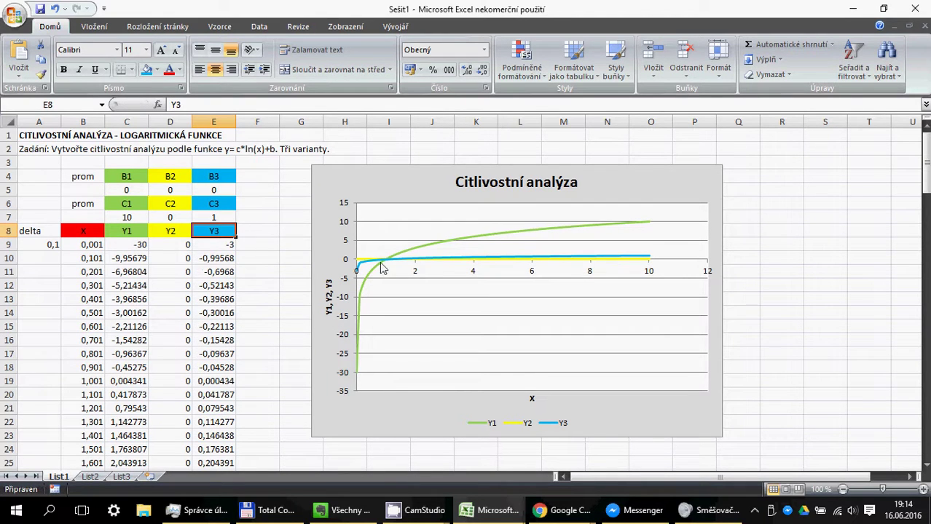
{"action": "left_click", "coordinate": [230, 220]}
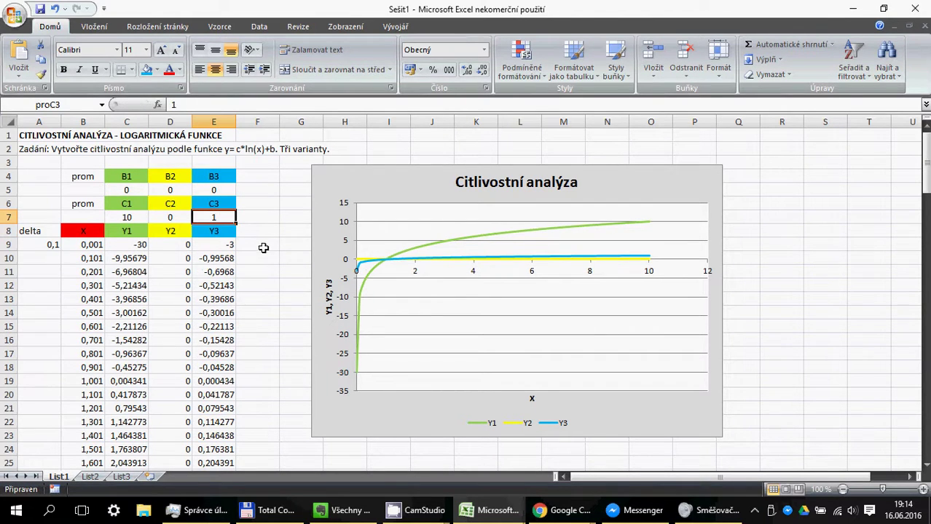
{"action": "type", "text": "-10"}
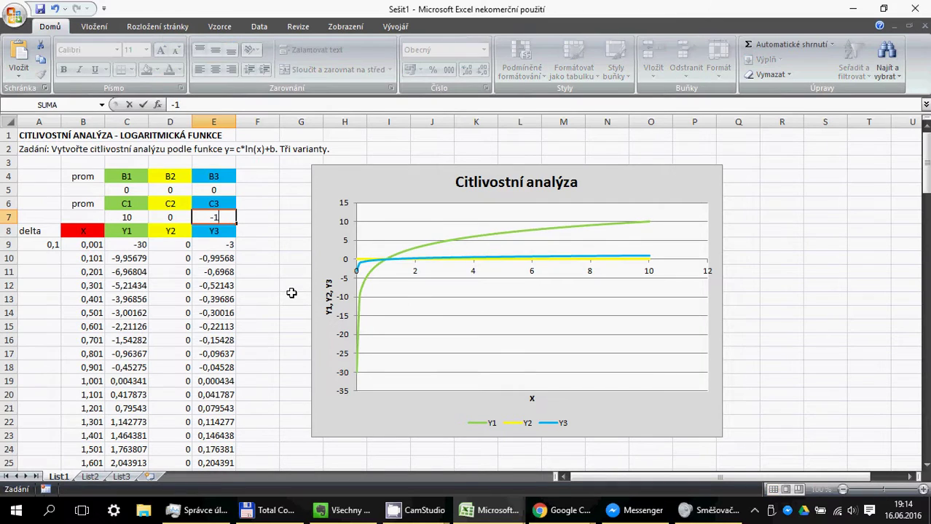
{"action": "key", "text": "Return"}
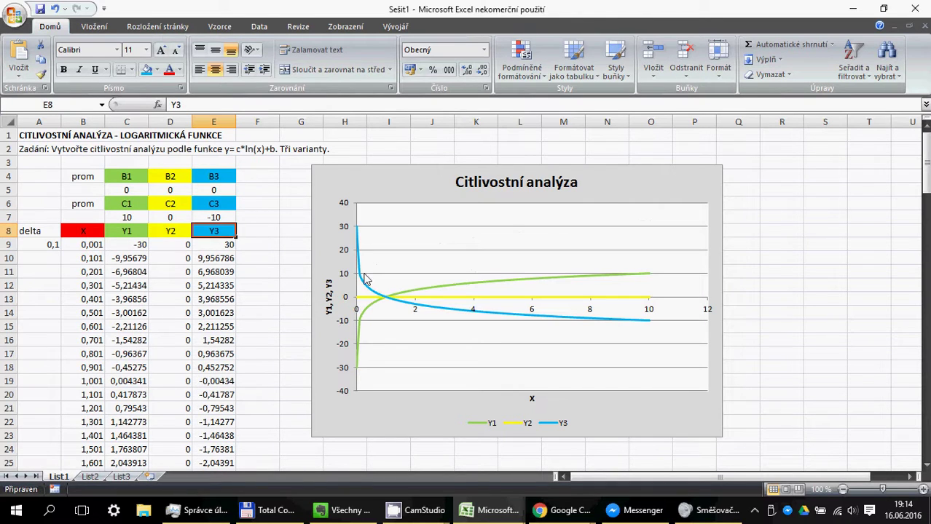
Step: Set the C2 parameter in D7 to 1 and the B2 parameter in D5 to 100
{"action": "left_click", "coordinate": [170, 217]}
{"action": "type", "text": "1"}
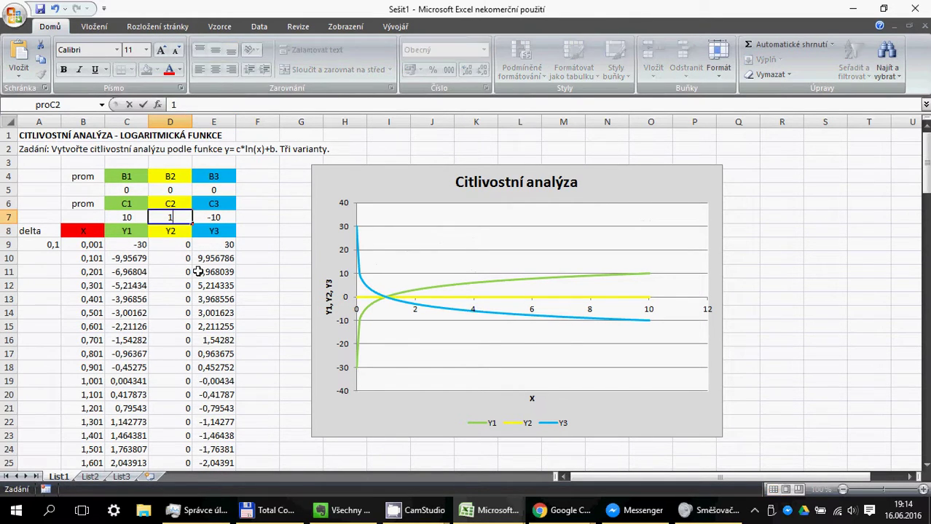
{"action": "key", "text": "Return"}
{"action": "left_click", "coordinate": [173, 188]}
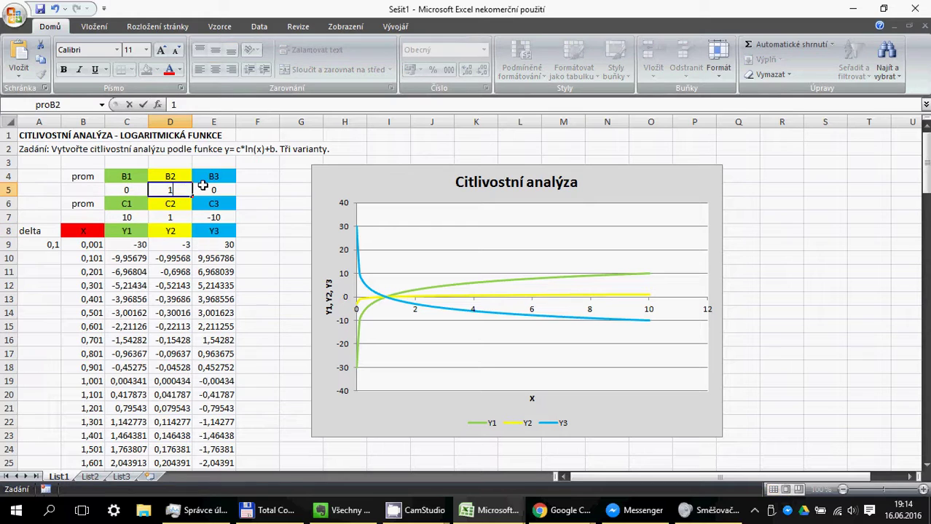
{"action": "type", "text": "1"}
{"action": "key", "text": "Return"}
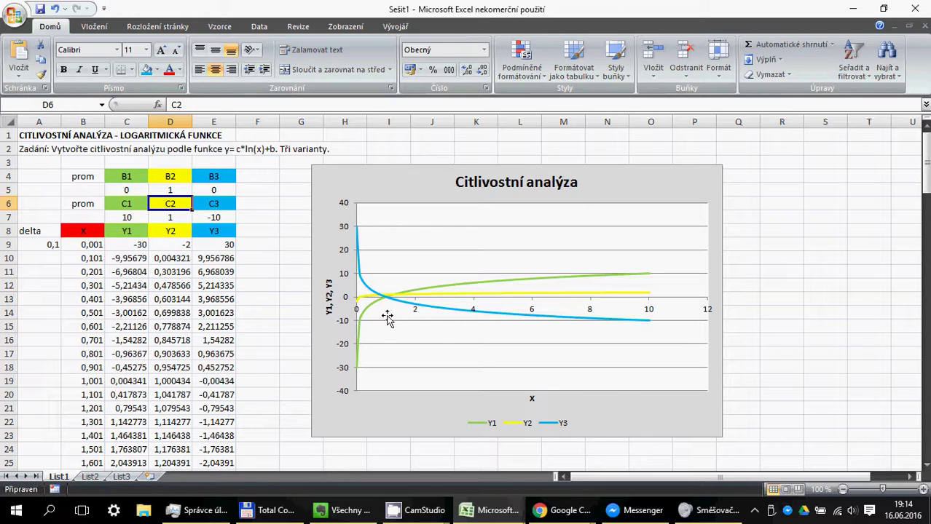
{"action": "key", "text": "Return"}
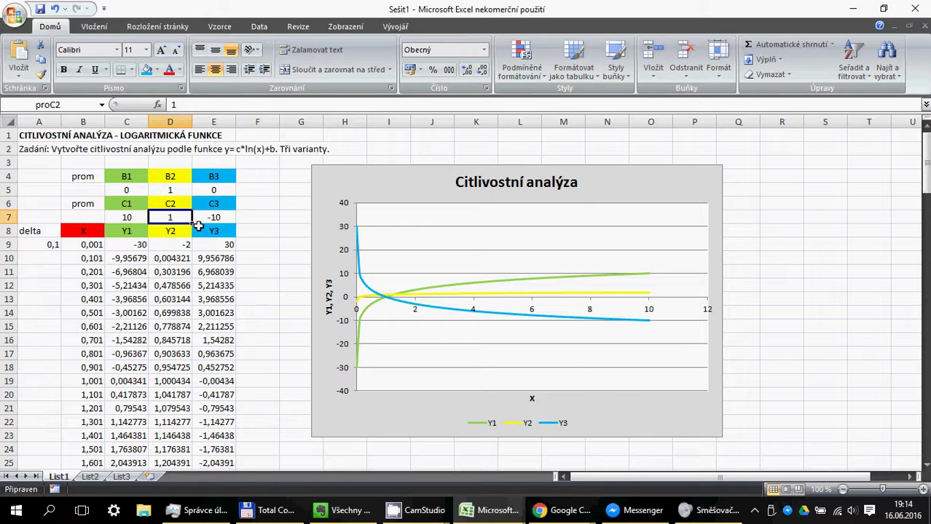
{"action": "left_click", "coordinate": [169, 187]}
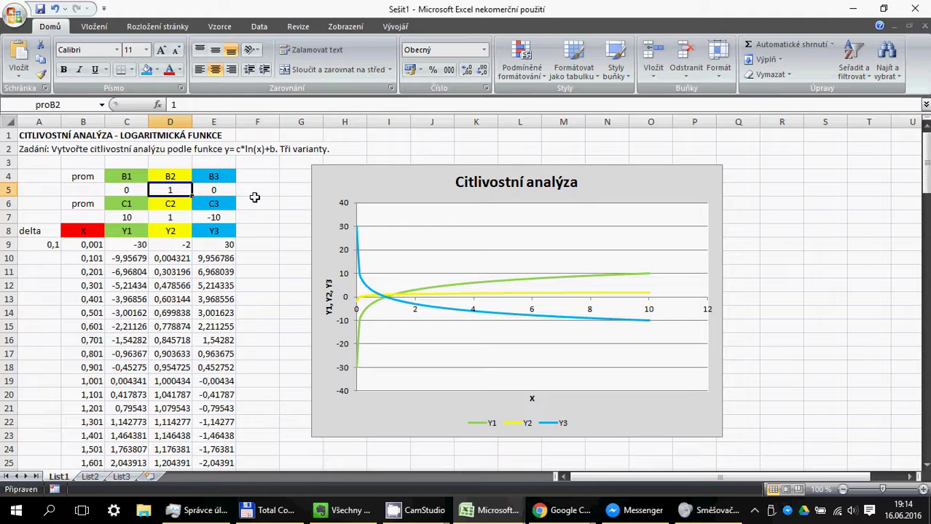
{"action": "type", "text": "100"}
{"action": "key", "text": "Return"}
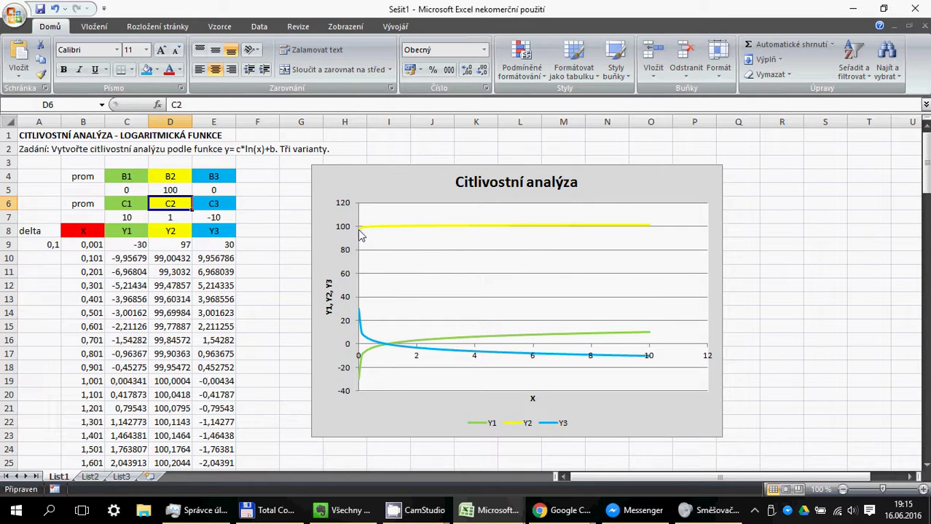
{"action": "left_click", "coordinate": [175, 190]}
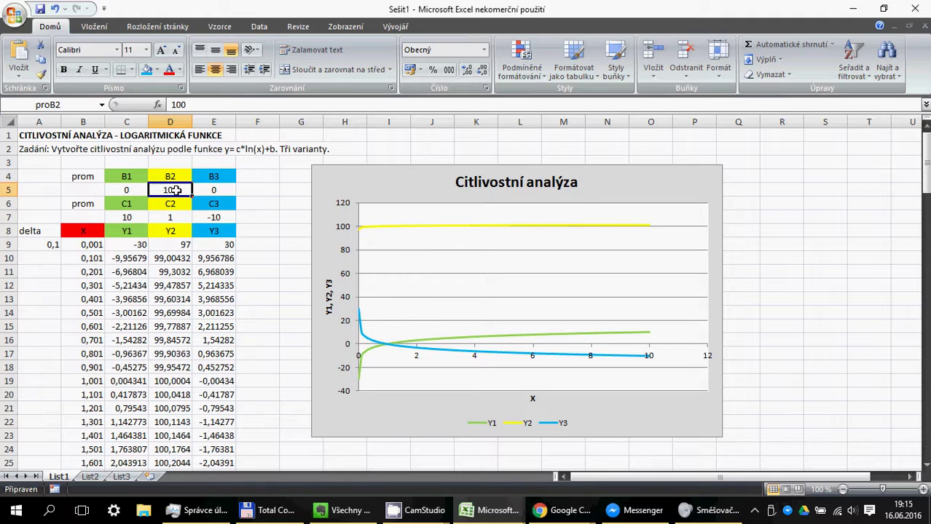
{"action": "left_click", "coordinate": [166, 217]}
{"action": "left_click", "coordinate": [159, 187]}
Step: Reset B2 in D5 and C2 in D7 to 0
{"action": "type", "text": "0"}
{"action": "key", "text": "Return"}
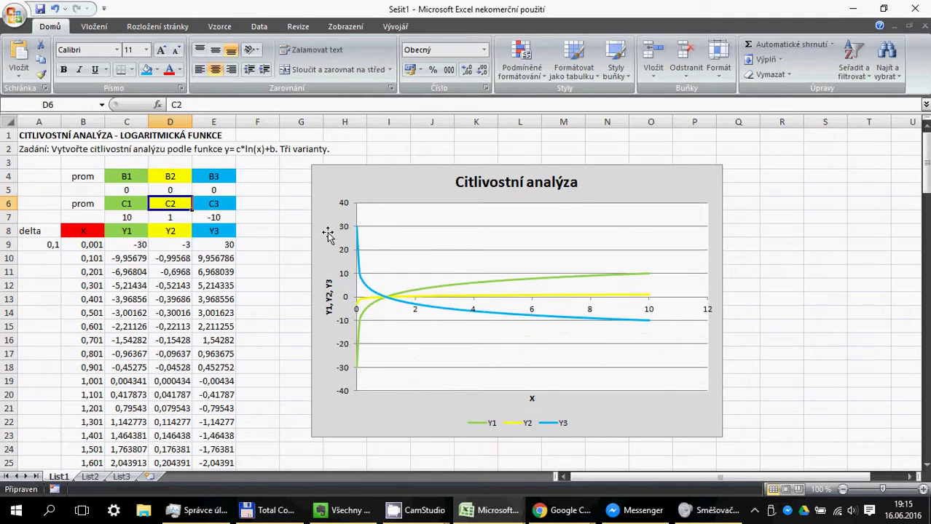
{"action": "left_click", "coordinate": [170, 217]}
{"action": "type", "text": "0"}
{"action": "left_click", "coordinate": [179, 258]}
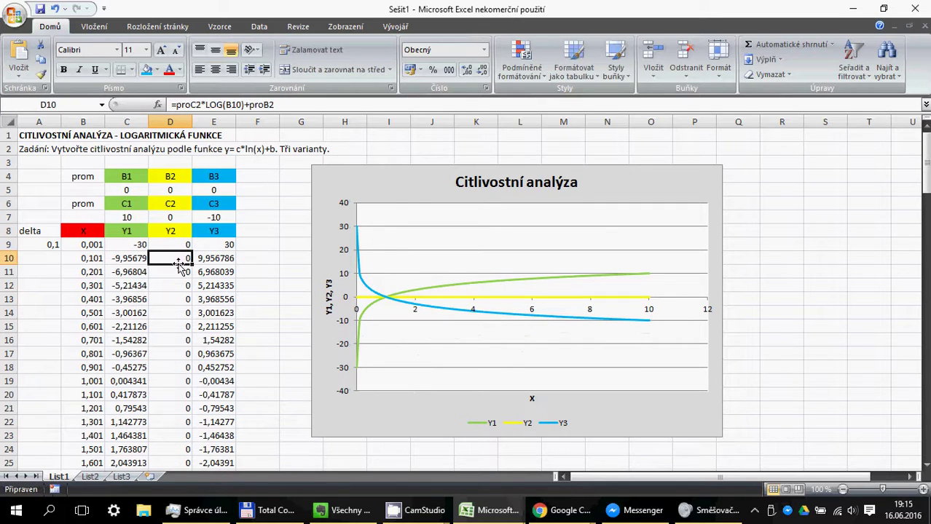
{"action": "left_click", "coordinate": [215, 328]}
Step: Check the Y2 formula in D11, the Y1 header and the C1 value
{"action": "left_click", "coordinate": [172, 270]}
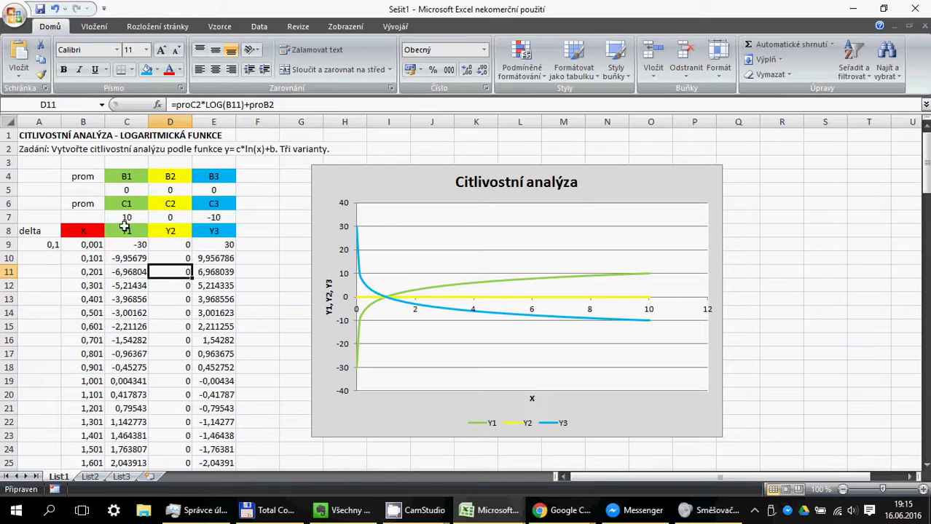
{"action": "left_click", "coordinate": [126, 227]}
{"action": "left_click", "coordinate": [126, 217]}
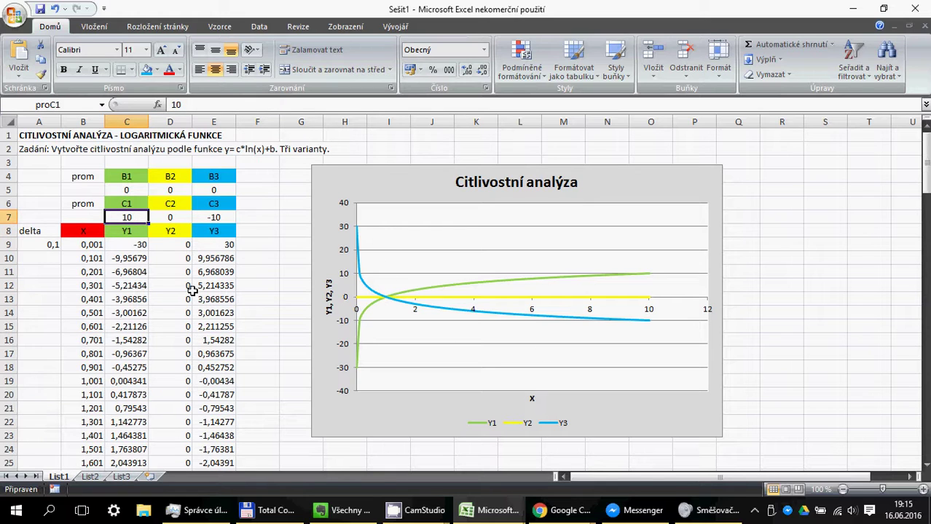
{"action": "left_click", "coordinate": [45, 258]}
{"action": "left_click", "coordinate": [47, 246]}
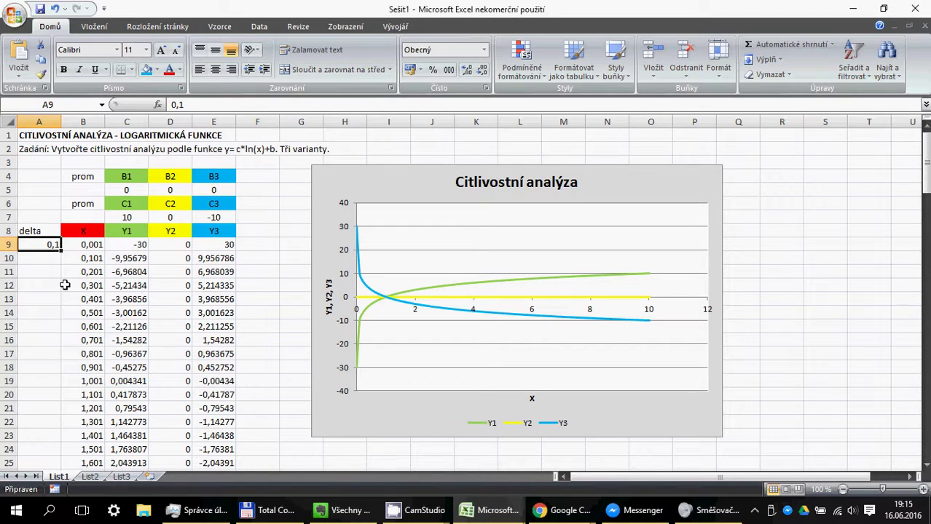
Step: Set the x step in A9 to 10 and try 1000 as the starting x in B9
{"action": "type", "text": "10"}
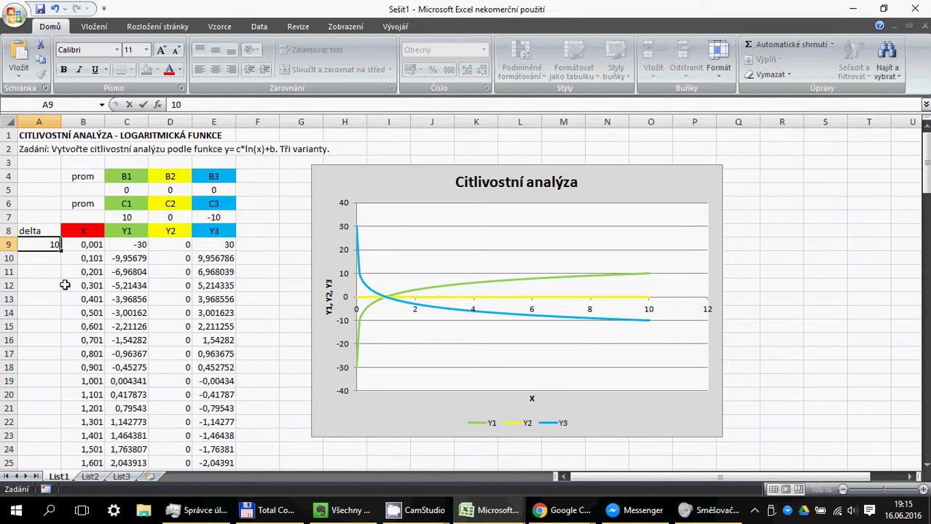
{"action": "key", "text": "Return"}
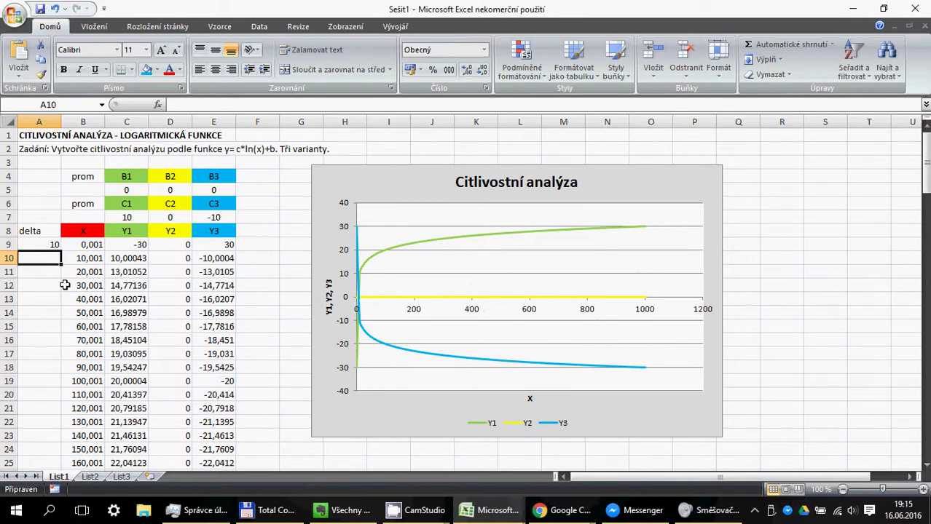
{"action": "key", "text": "Right"}
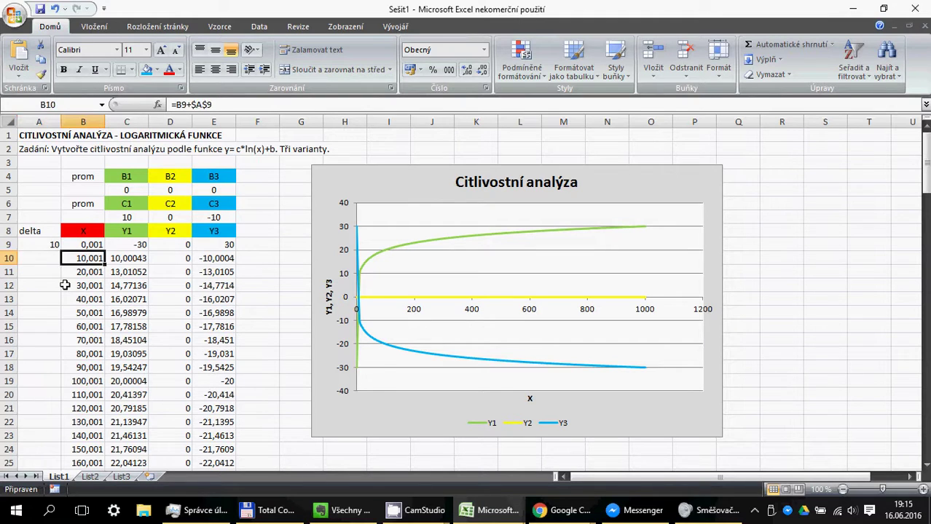
{"action": "key", "text": "Up"}
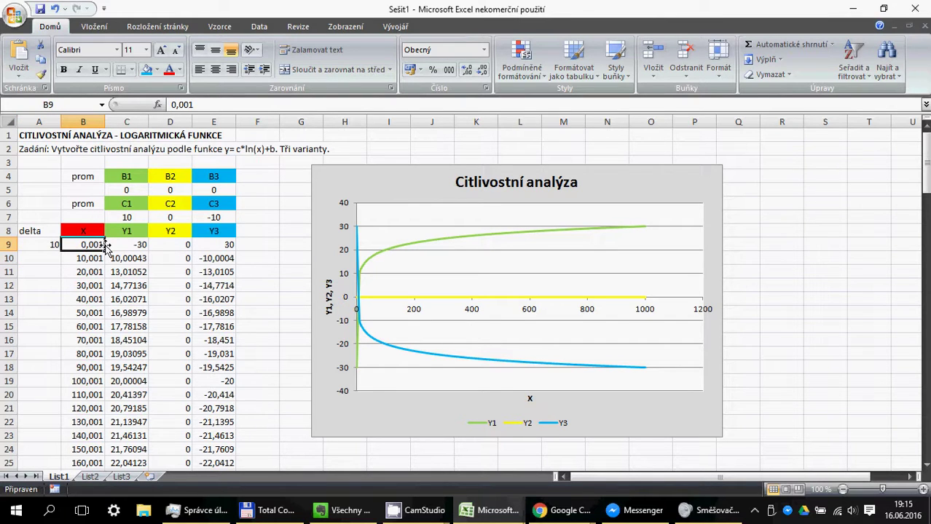
{"action": "type", "text": "1"}
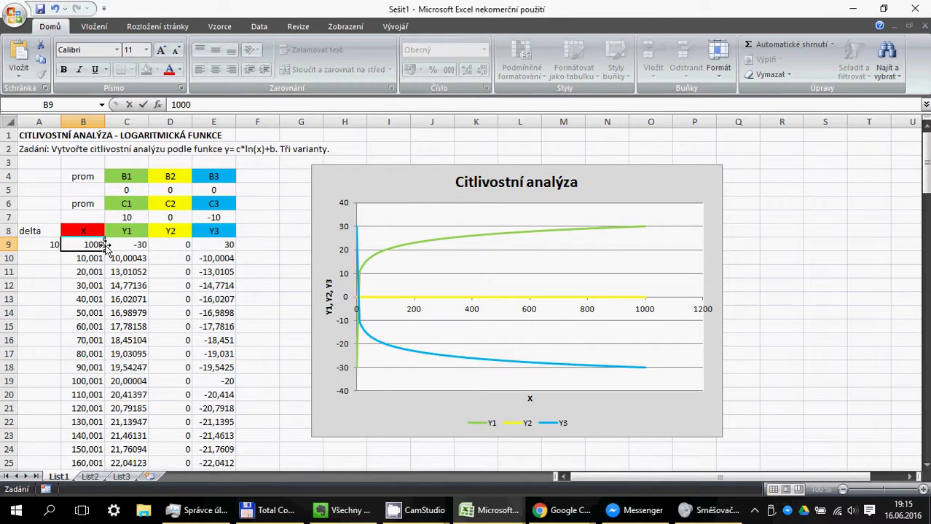
{"action": "type", "text": "000"}
{"action": "key", "text": "Return"}
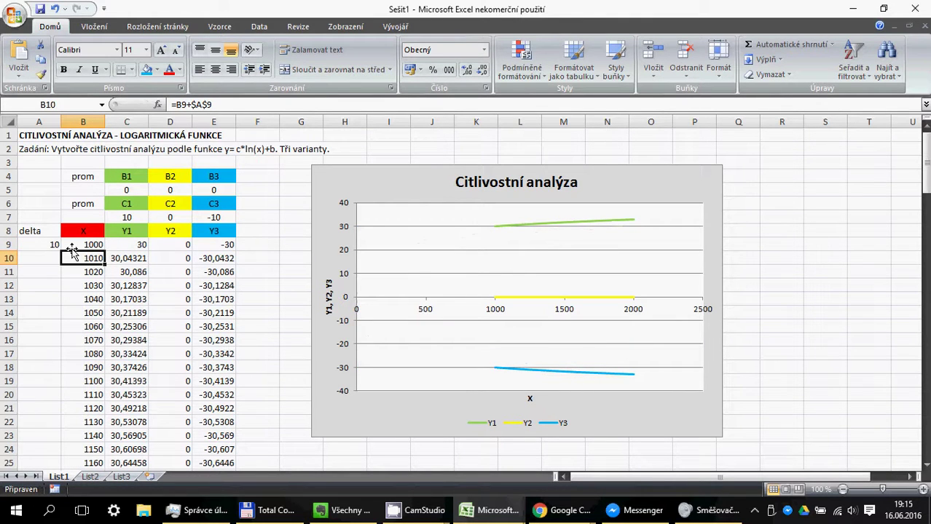
Step: Restore the starting x value in B9 to 0,1 and select the chart
{"action": "left_click", "coordinate": [74, 243]}
{"action": "type", "text": "0,1"}
{"action": "key", "text": "Return"}
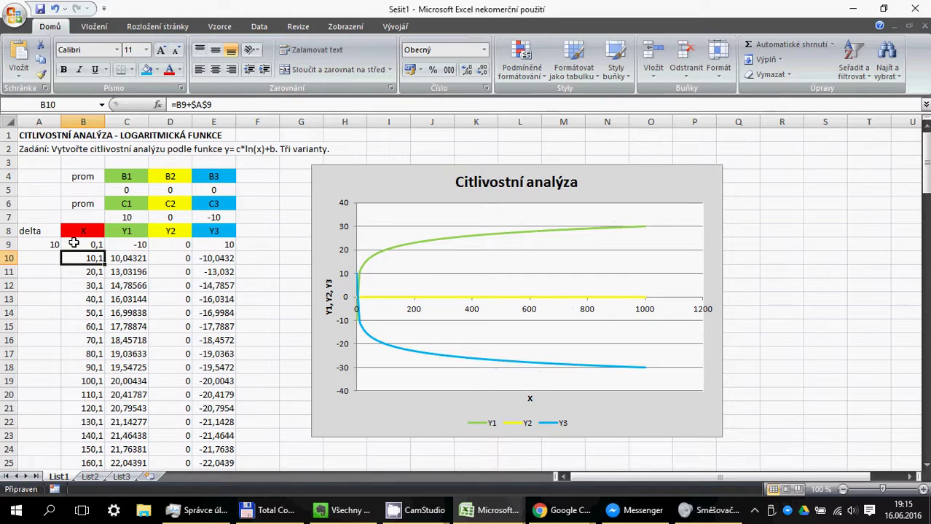
{"action": "left_click", "coordinate": [290, 285]}
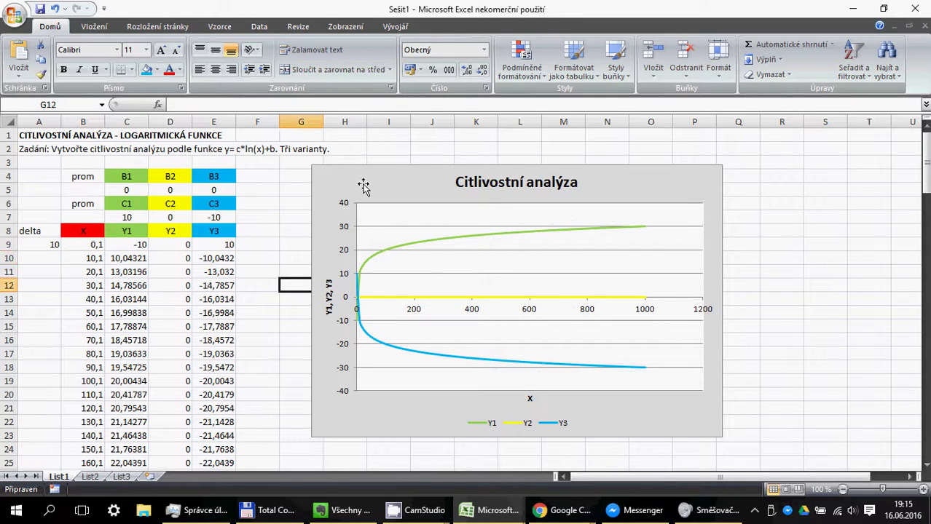
{"action": "left_click", "coordinate": [363, 186]}
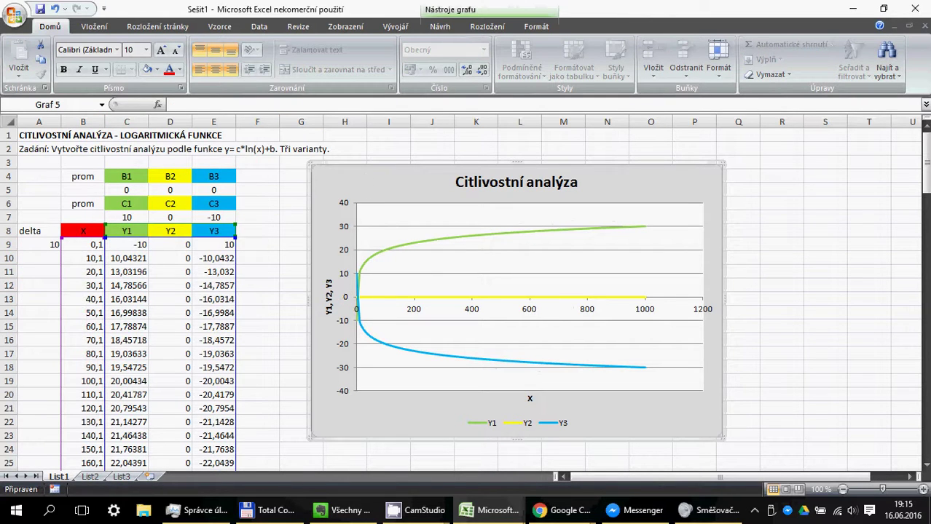